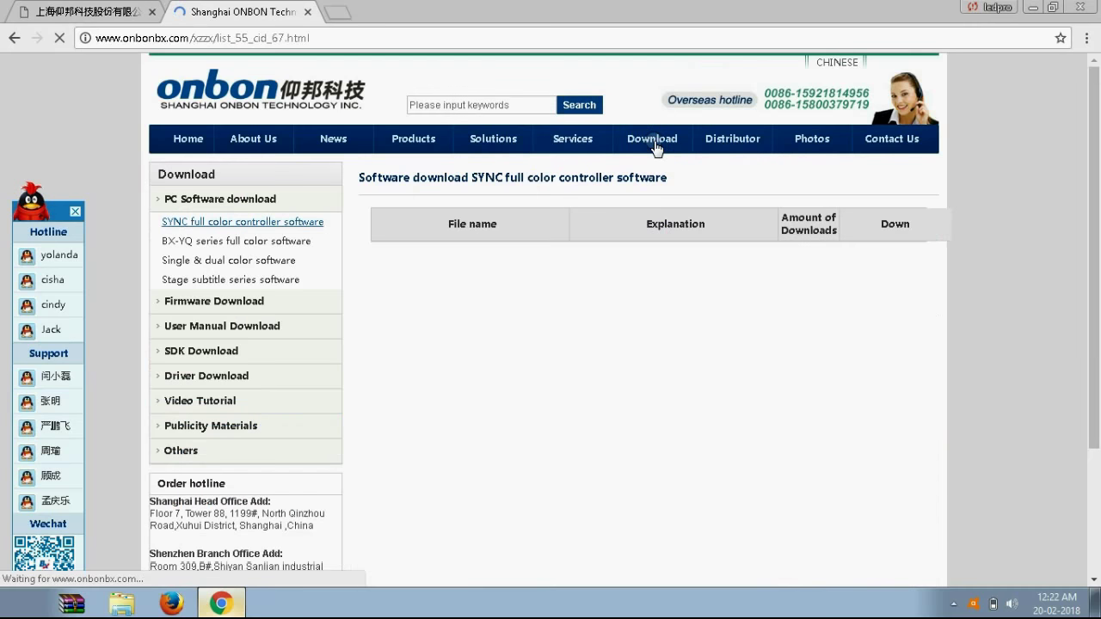
Download LedshowTW2016 from the single and dual color software downloads.
{"action": "left_click", "coordinate": [261, 265]}
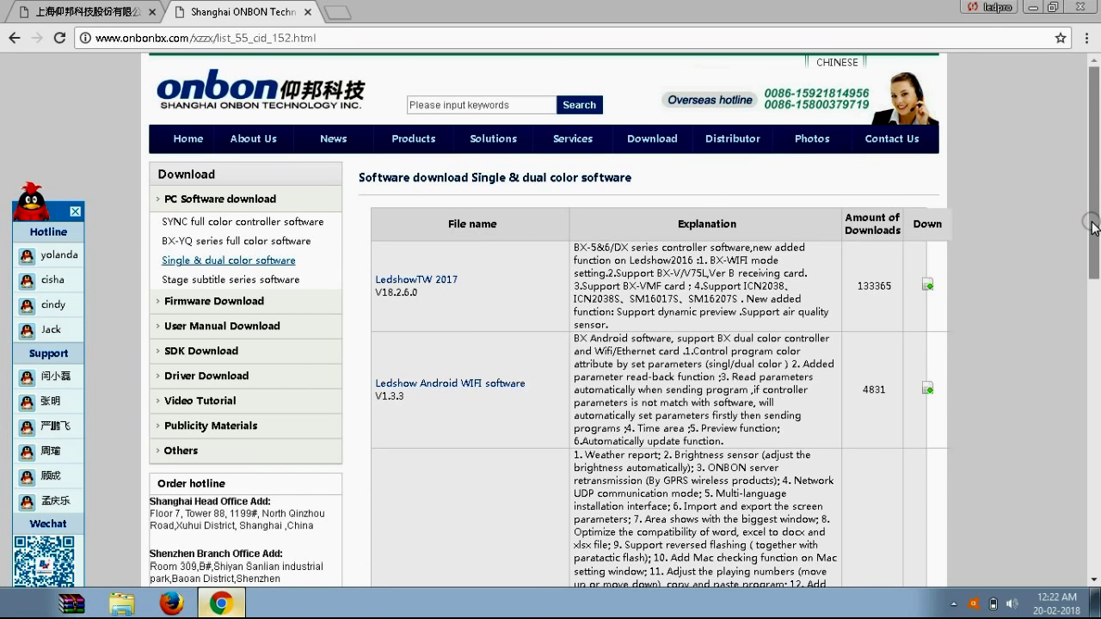
{"action": "left_click_drag", "start_coordinate": [1094, 226], "coordinate": [1098, 318]}
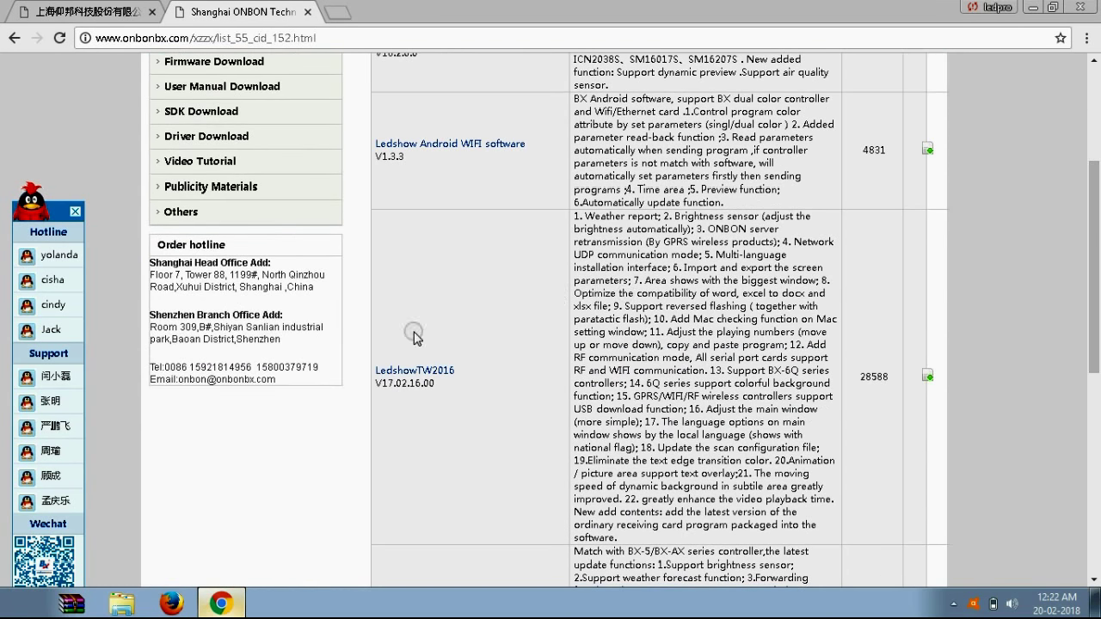
{"action": "left_click", "coordinate": [406, 379]}
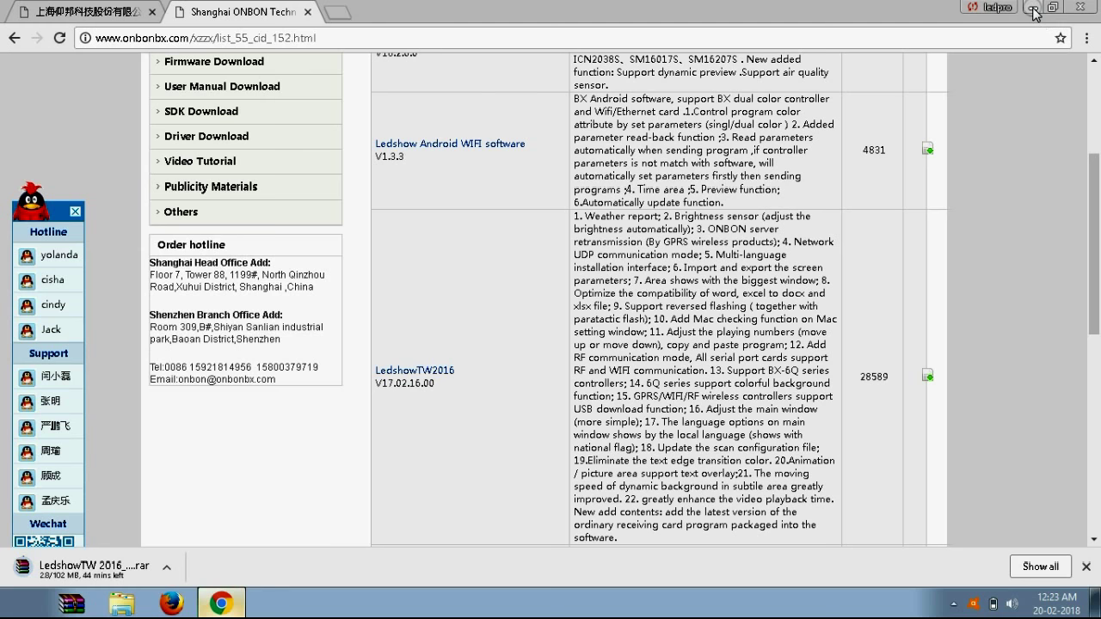
Pause the LedshowTW 2016 download and minimize the browser to show the desktop.
{"action": "left_click", "coordinate": [168, 568]}
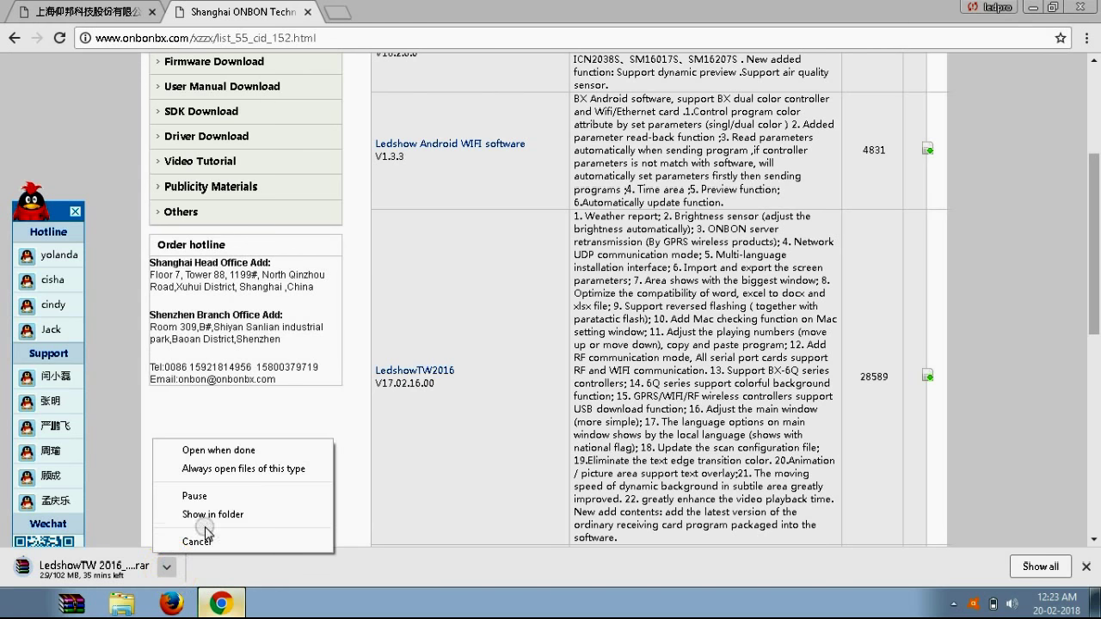
{"action": "left_click", "coordinate": [208, 499]}
{"action": "left_click", "coordinate": [1029, 16]}
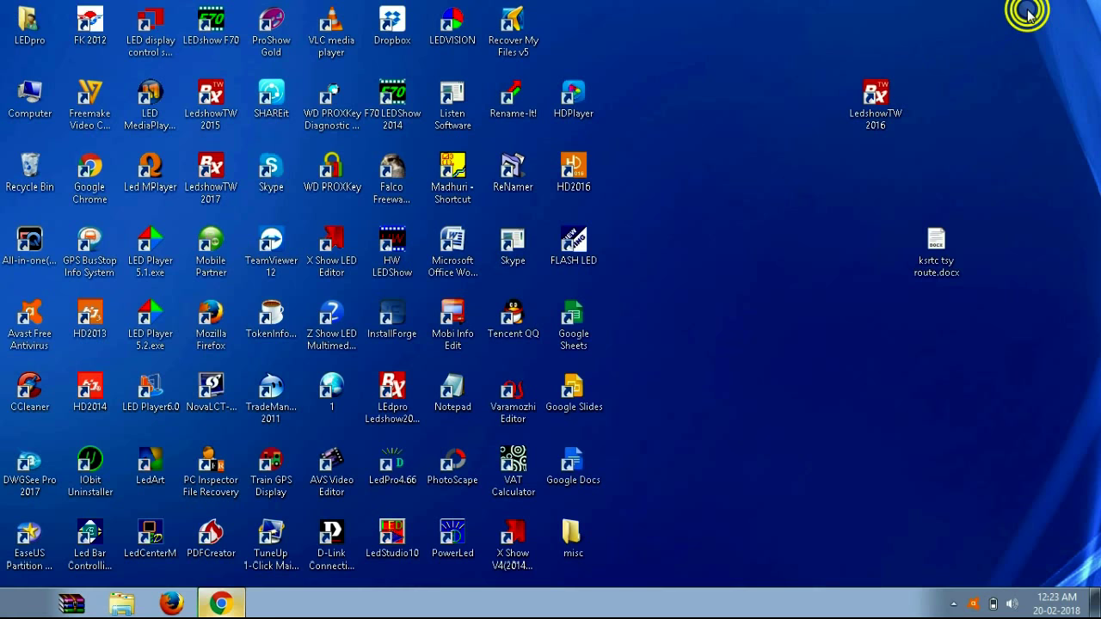
Launch LedshowTW 2016 from the desktop and enlarge the display preview to 500%.
{"action": "double_click", "coordinate": [891, 115]}
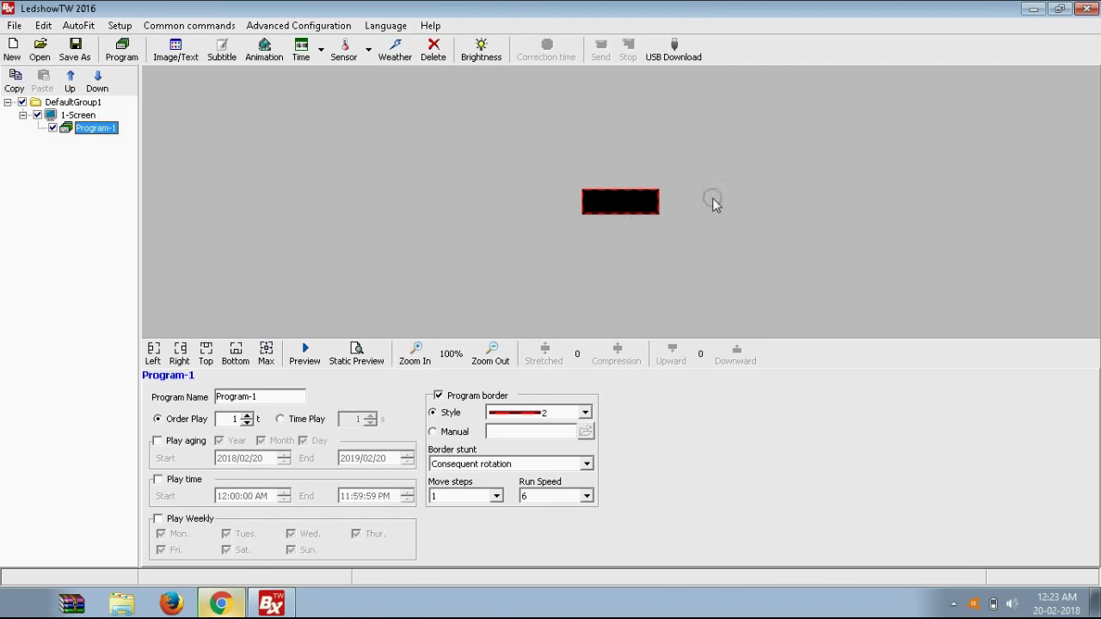
{"action": "left_click", "coordinate": [409, 361]}
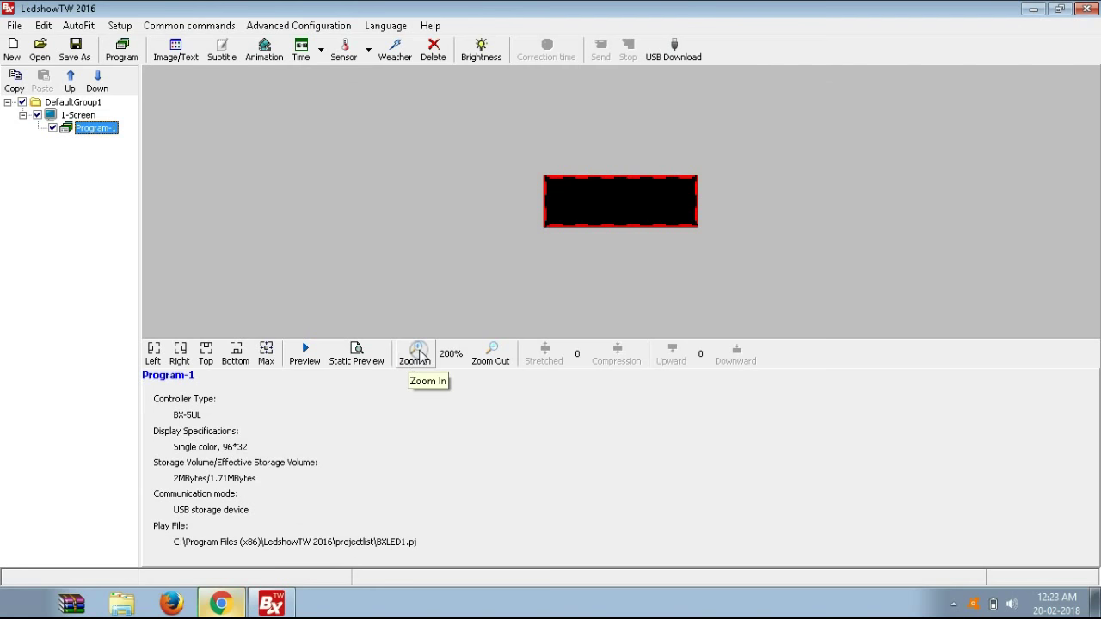
{"action": "left_click", "coordinate": [413, 360]}
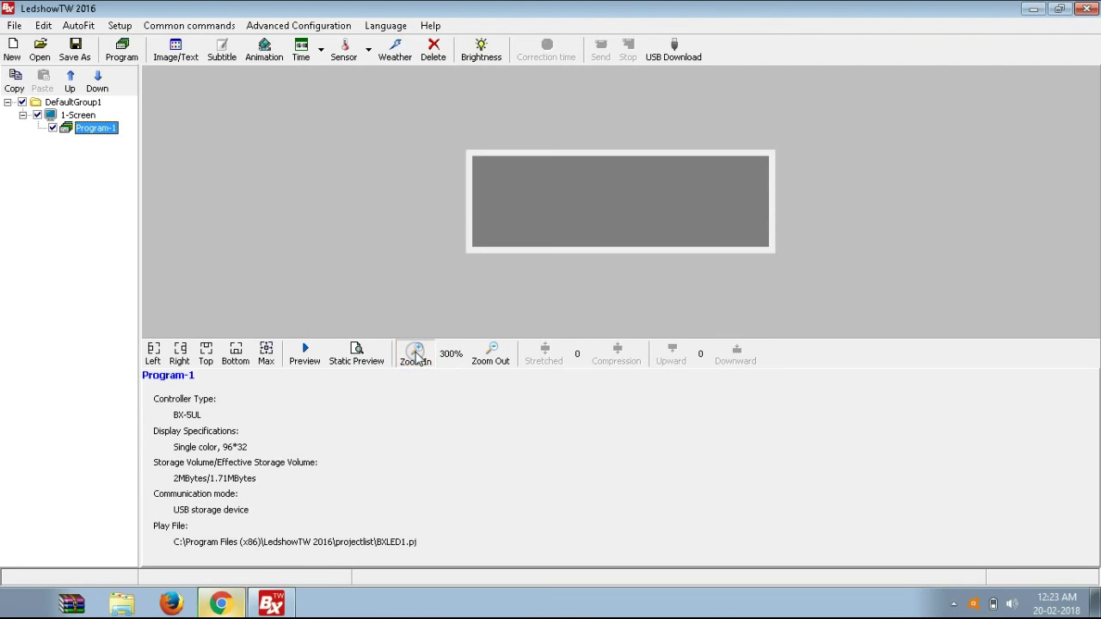
{"action": "left_click", "coordinate": [416, 357]}
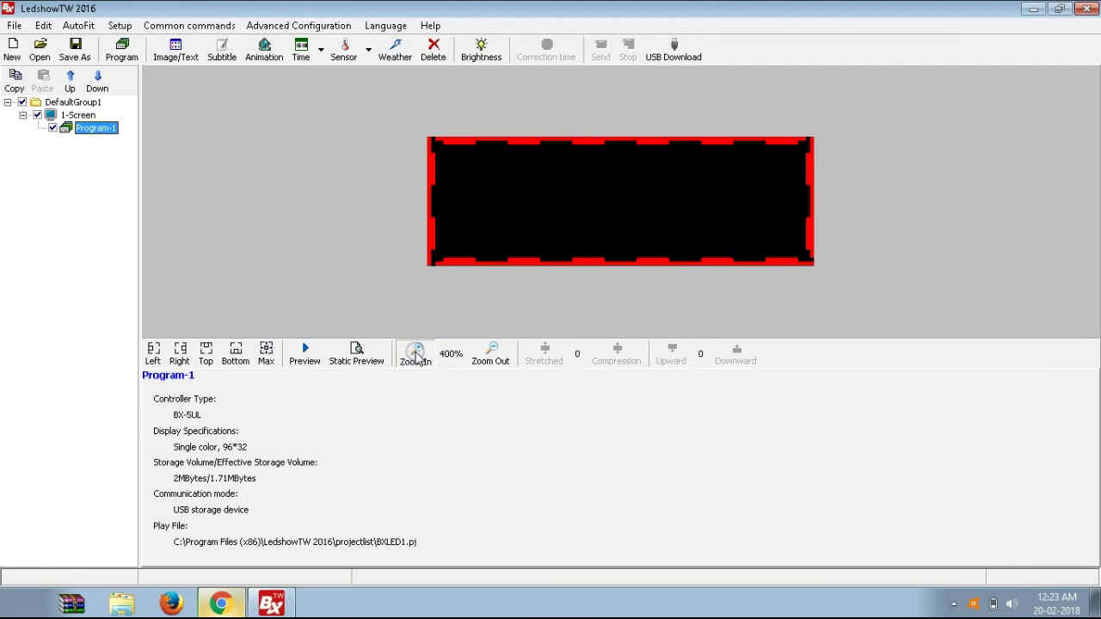
{"action": "left_click", "coordinate": [416, 355]}
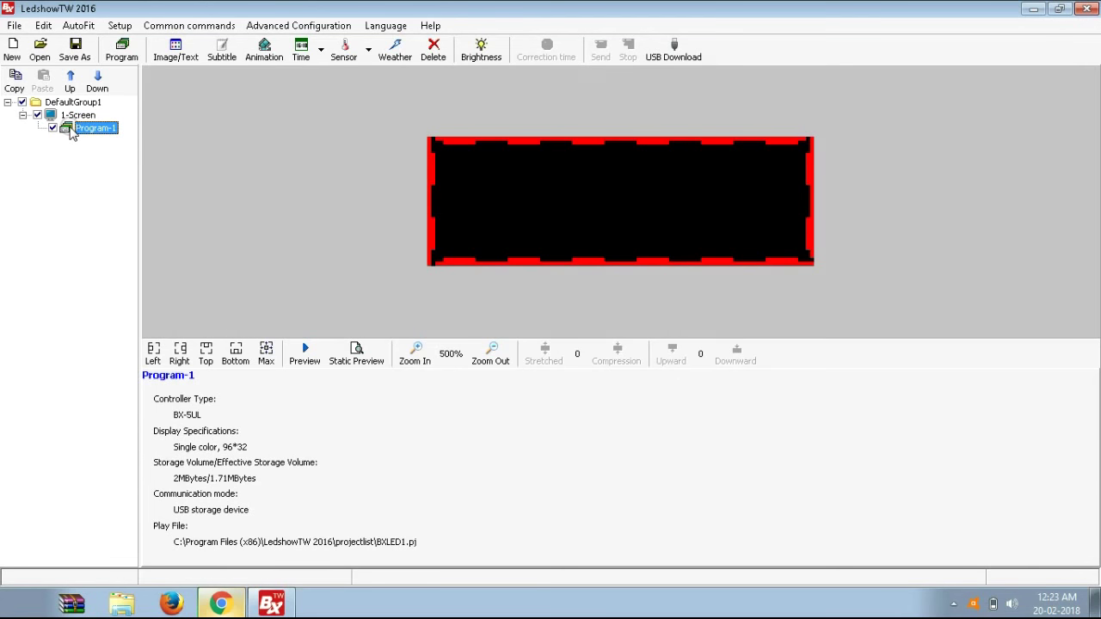
Open the screen parameter settings, entering the access password.
{"action": "left_click", "coordinate": [119, 26]}
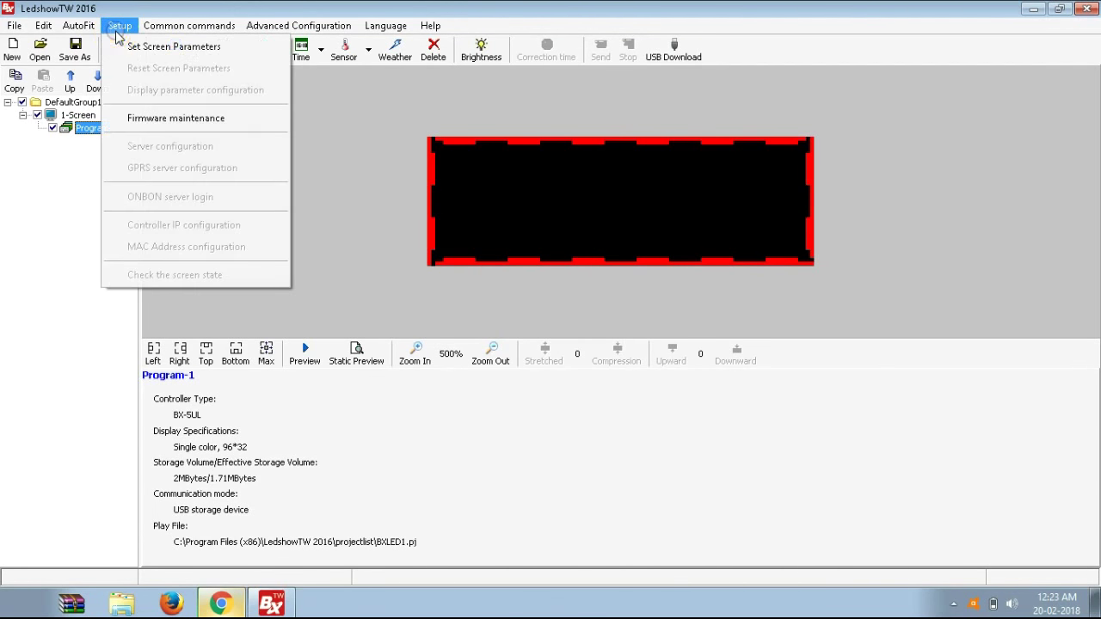
{"action": "left_click", "coordinate": [127, 48]}
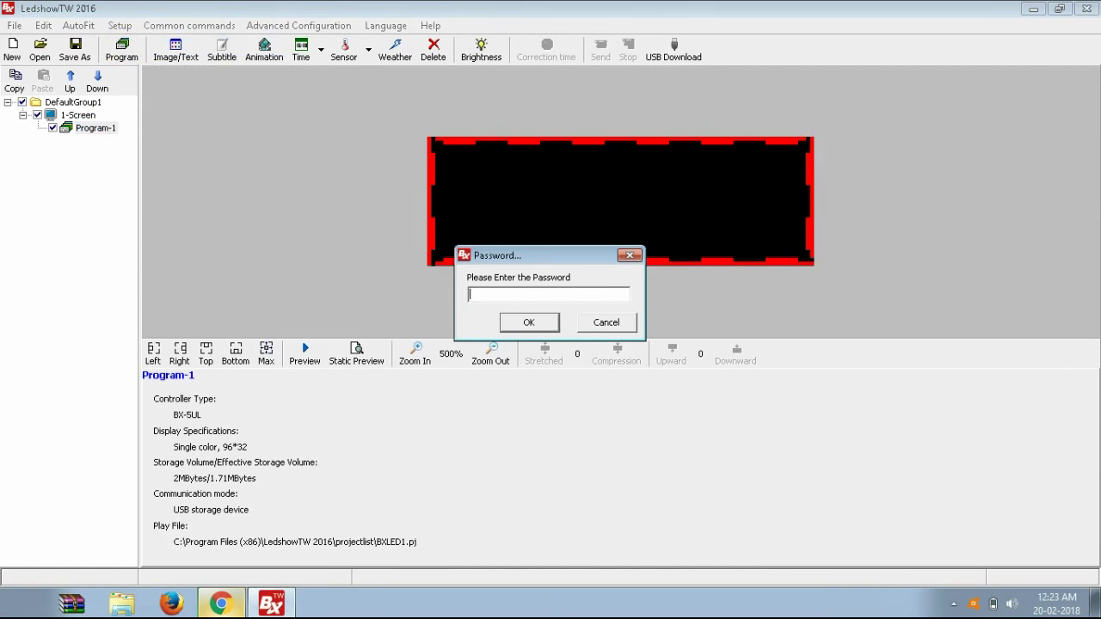
{"action": "type", "text": "888"}
{"action": "key", "text": "Return"}
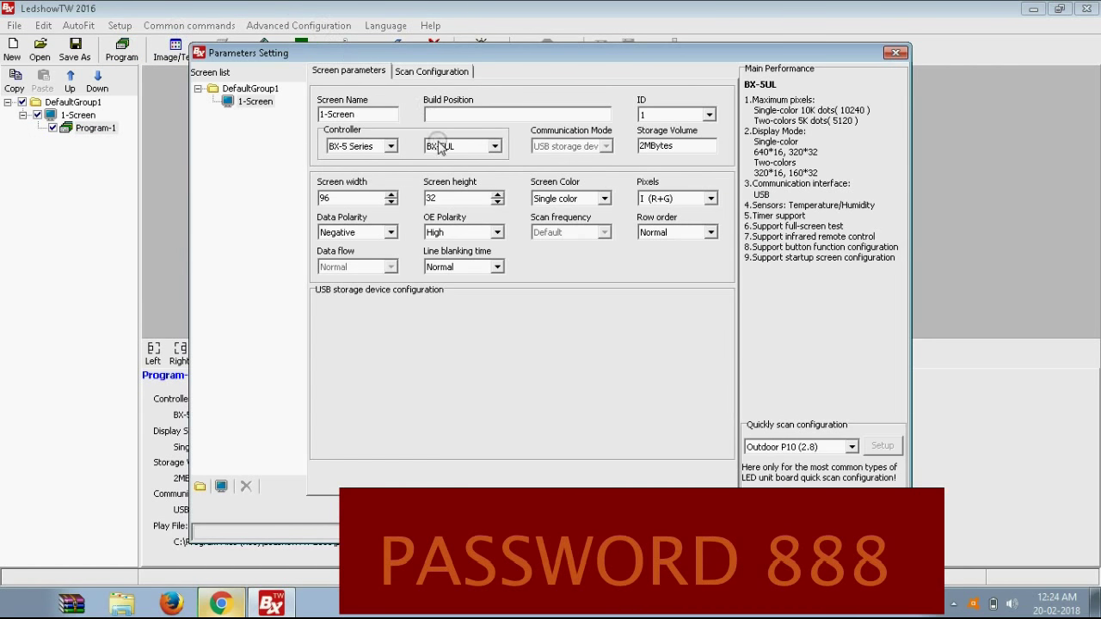
Select the BX-5UL controller, set the screen height to 32 and the width to 96, and close the settings.
{"action": "left_click", "coordinate": [442, 148]}
{"action": "left_click", "coordinate": [443, 160]}
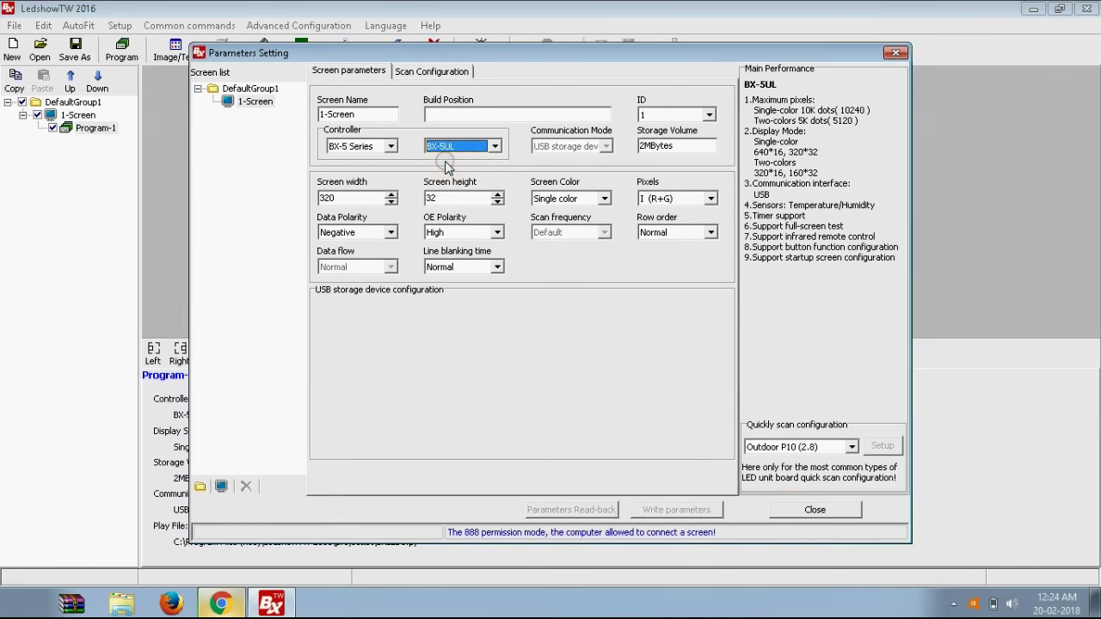
{"action": "double_click", "coordinate": [447, 196]}
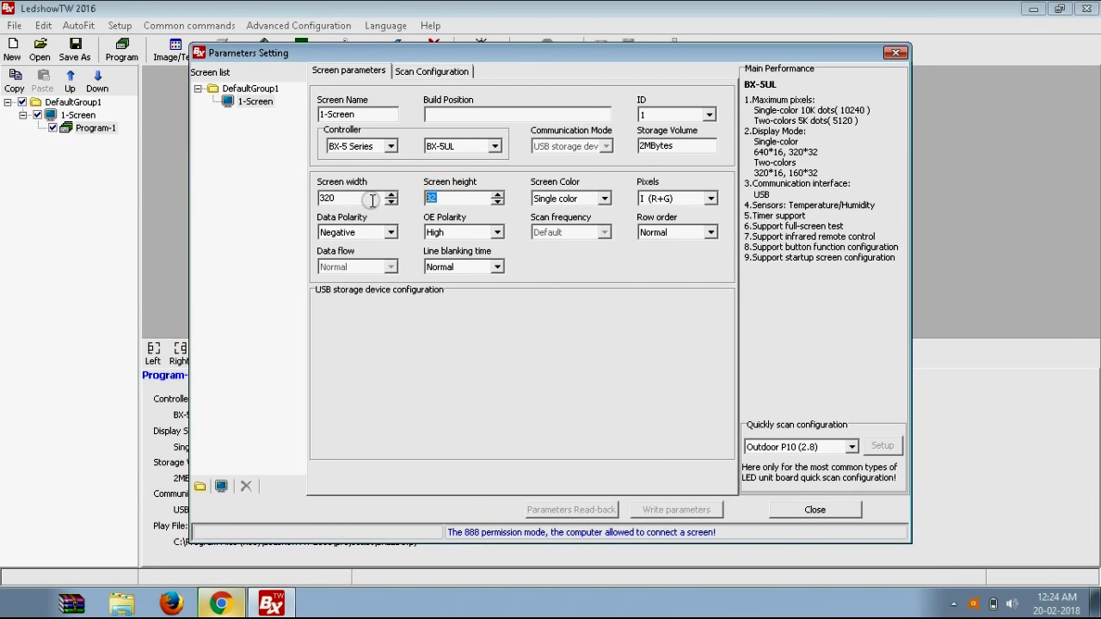
{"action": "type", "text": "32"}
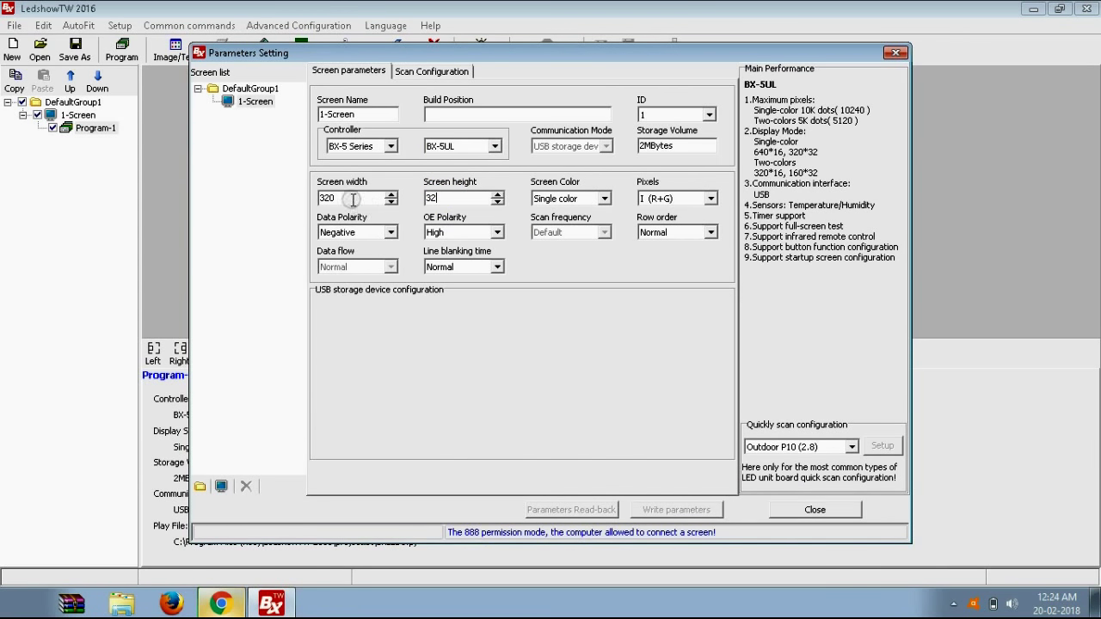
{"action": "left_click_drag", "start_coordinate": [366, 199], "coordinate": [265, 206]}
{"action": "type", "text": "96"}
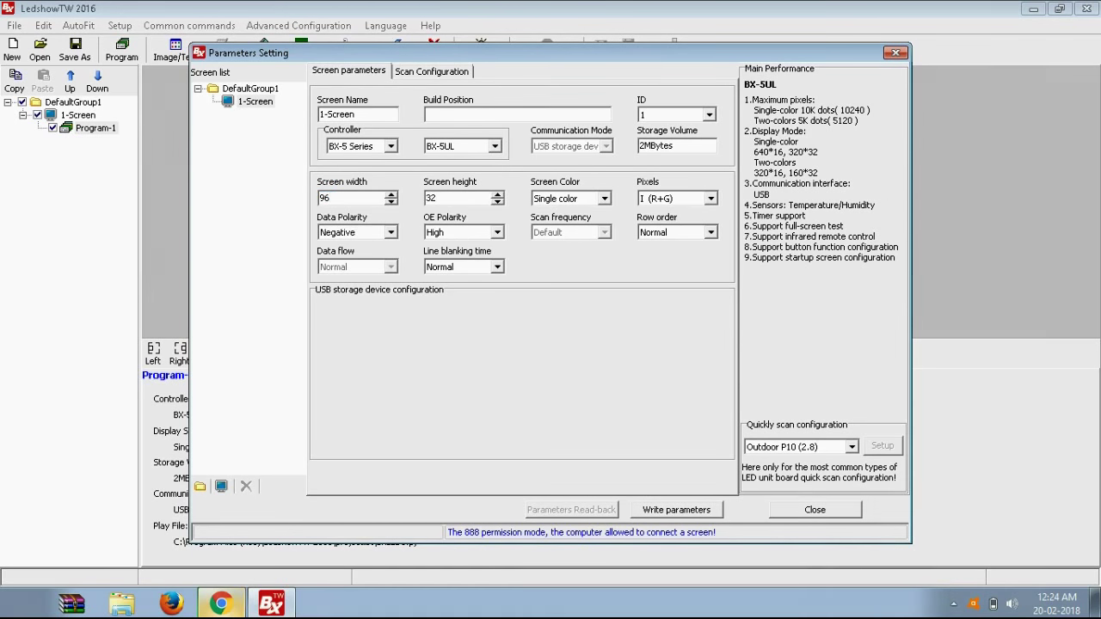
{"action": "left_click", "coordinate": [815, 510]}
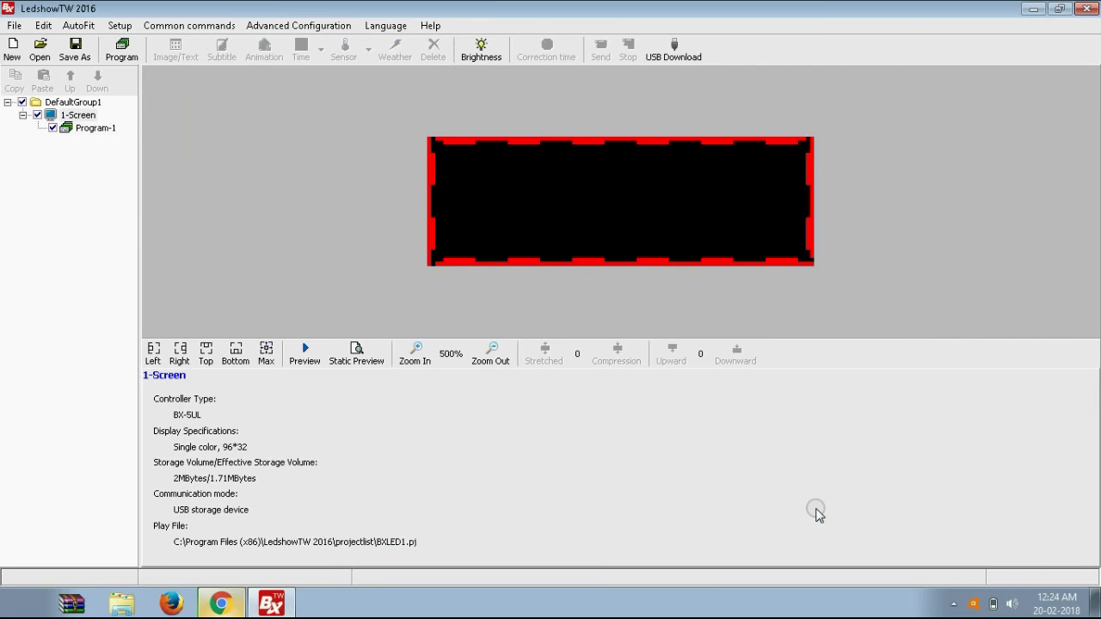
Choose edge-triggered switching program functions in the controller button configuration and close the dialog.
{"action": "left_click", "coordinate": [270, 25]}
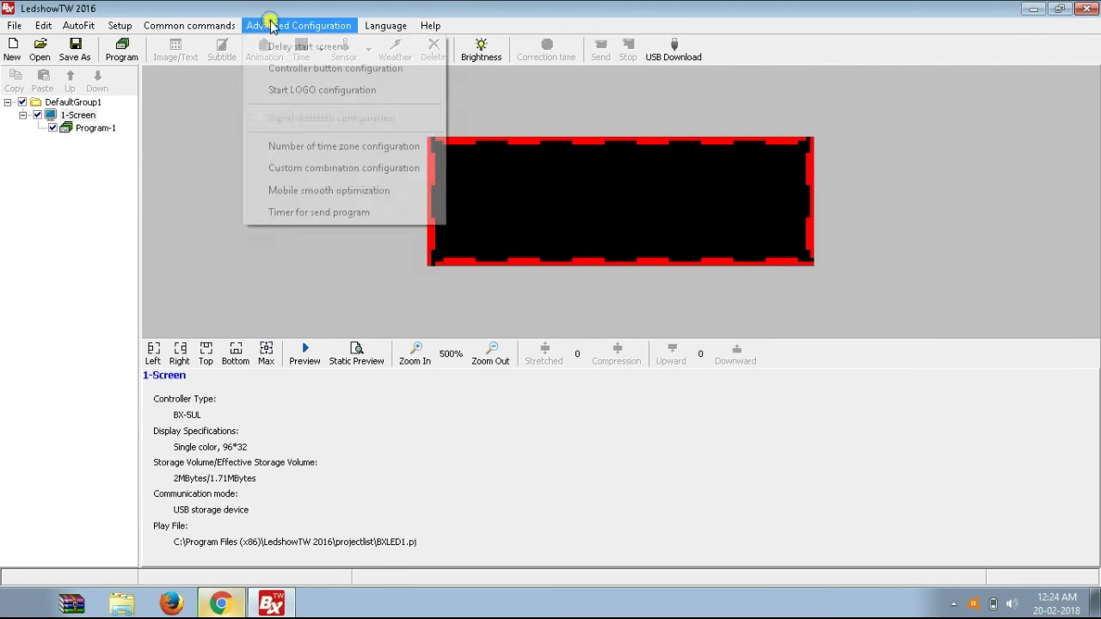
{"action": "left_click", "coordinate": [307, 74]}
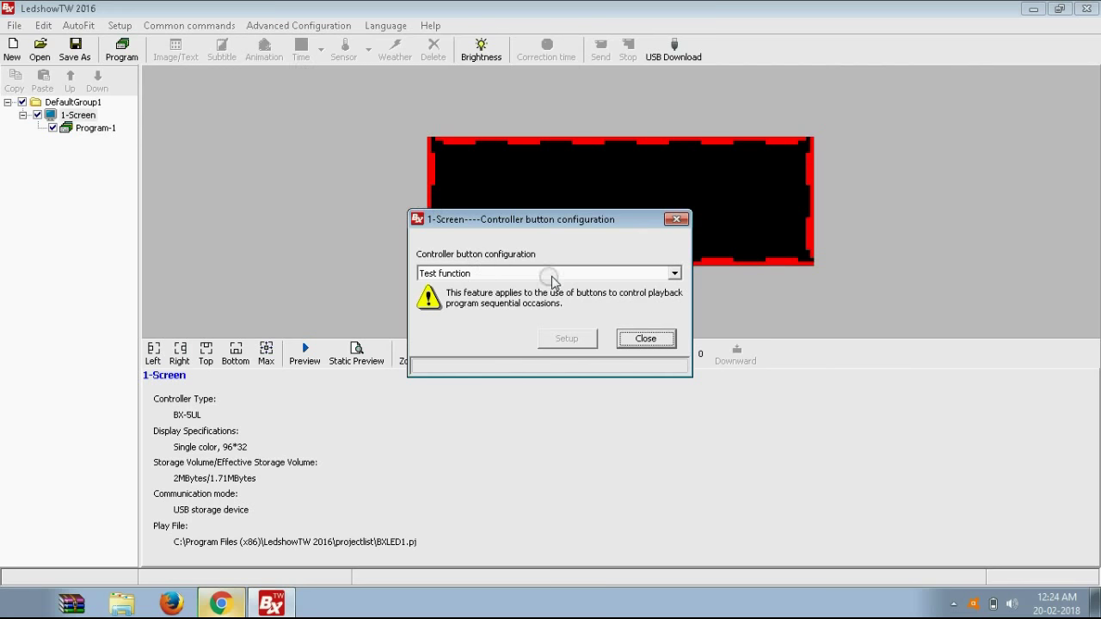
{"action": "left_click", "coordinate": [672, 271]}
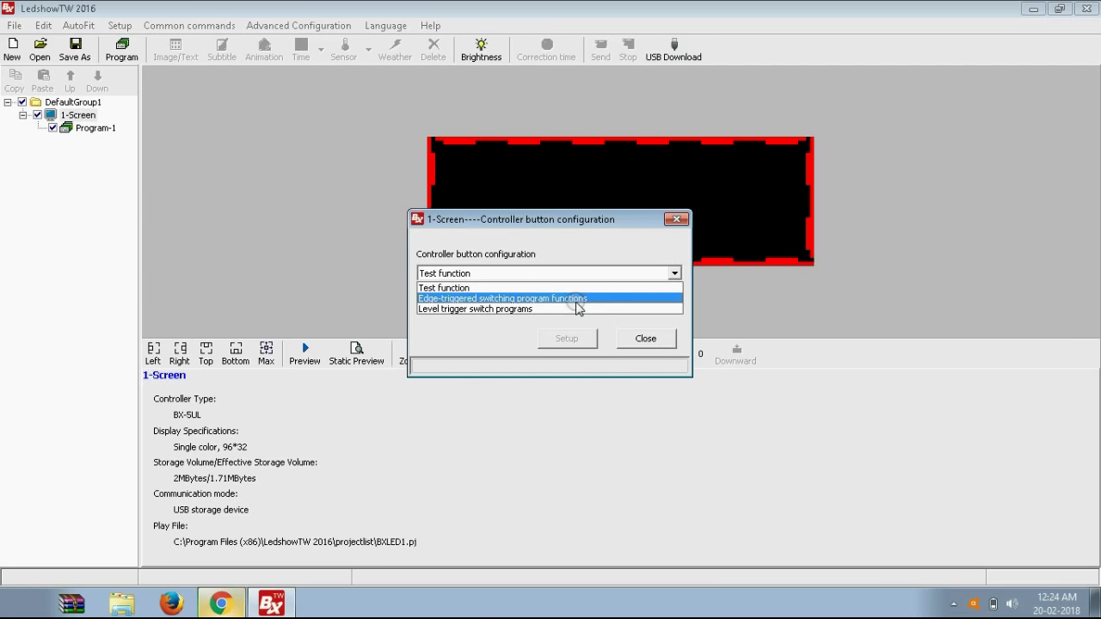
{"action": "left_click", "coordinate": [578, 300]}
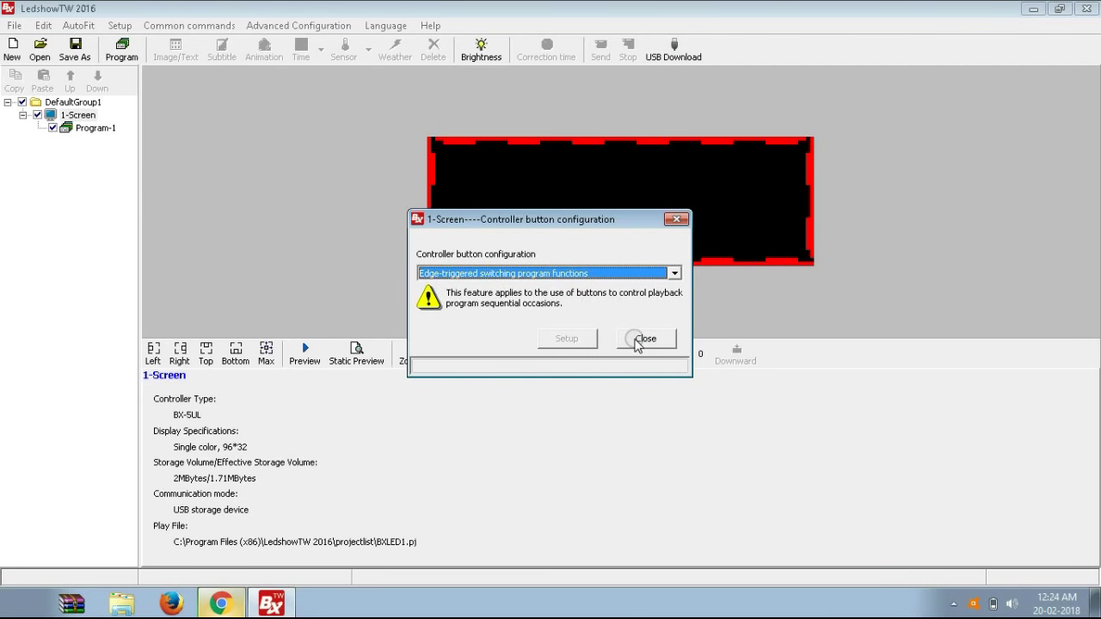
{"action": "left_click", "coordinate": [636, 337]}
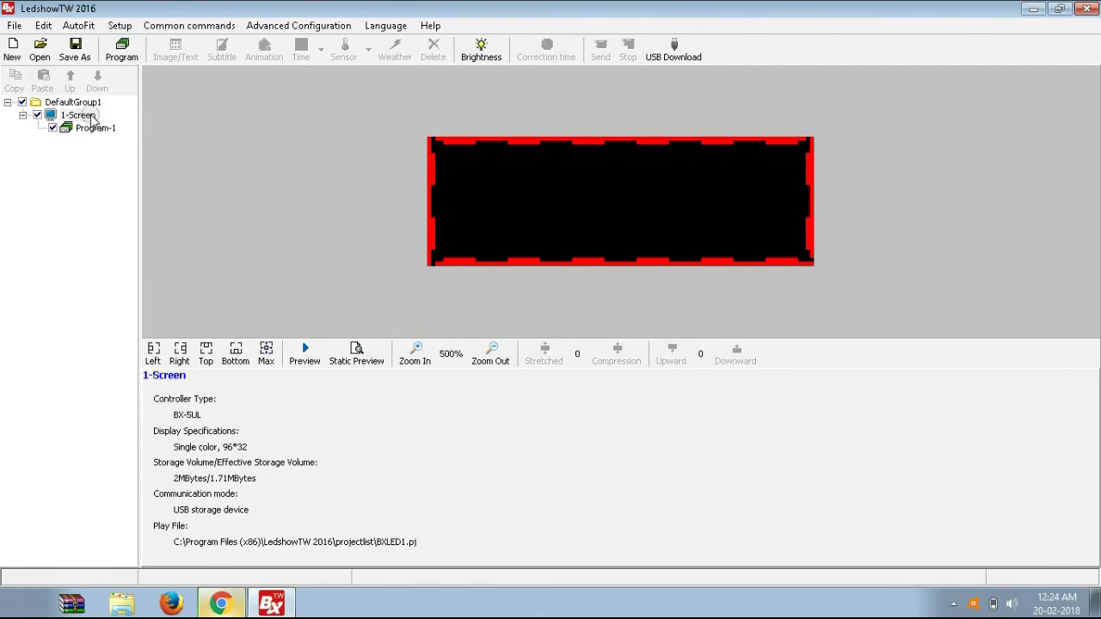
Rename Program-1 to "route 1" and turn off its program border.
{"action": "left_click", "coordinate": [81, 130]}
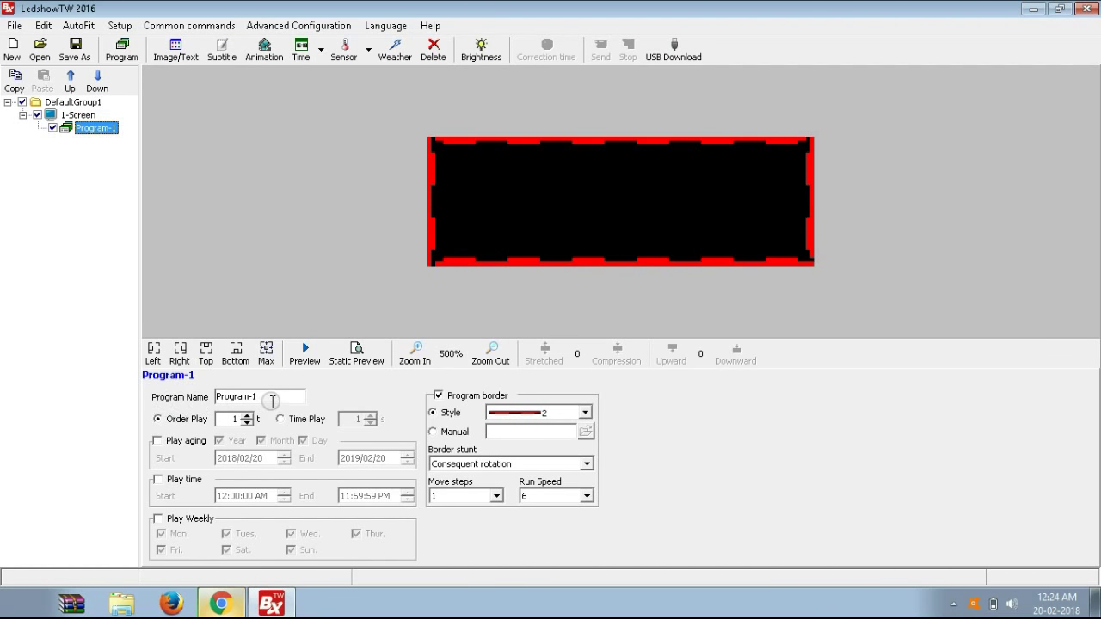
{"action": "double_click", "coordinate": [273, 398]}
{"action": "type", "text": "route 1"}
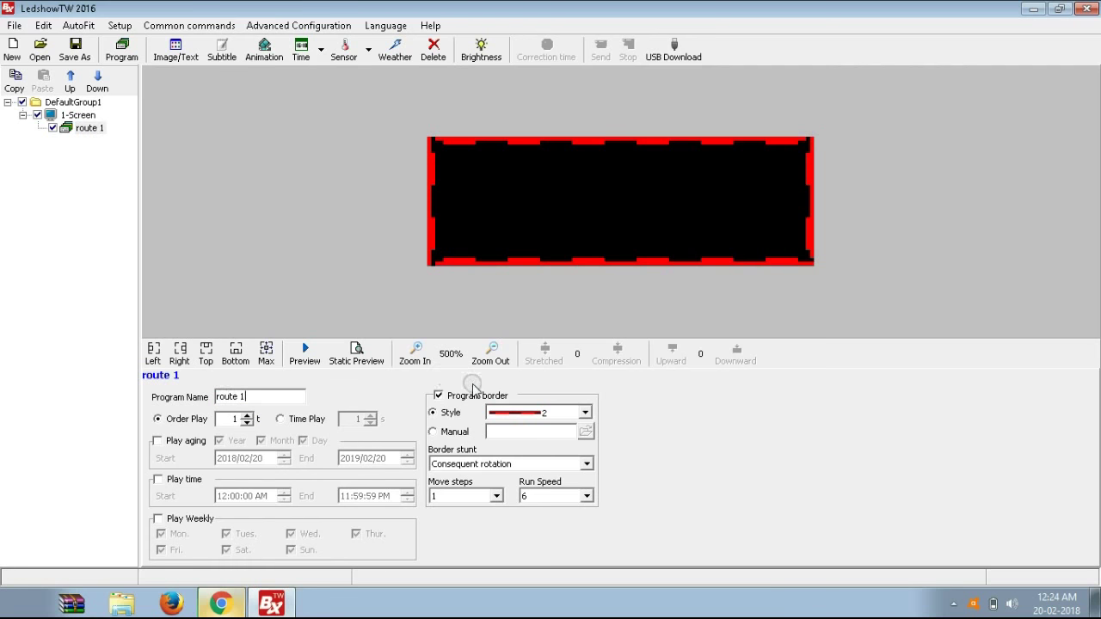
{"action": "left_click", "coordinate": [439, 395]}
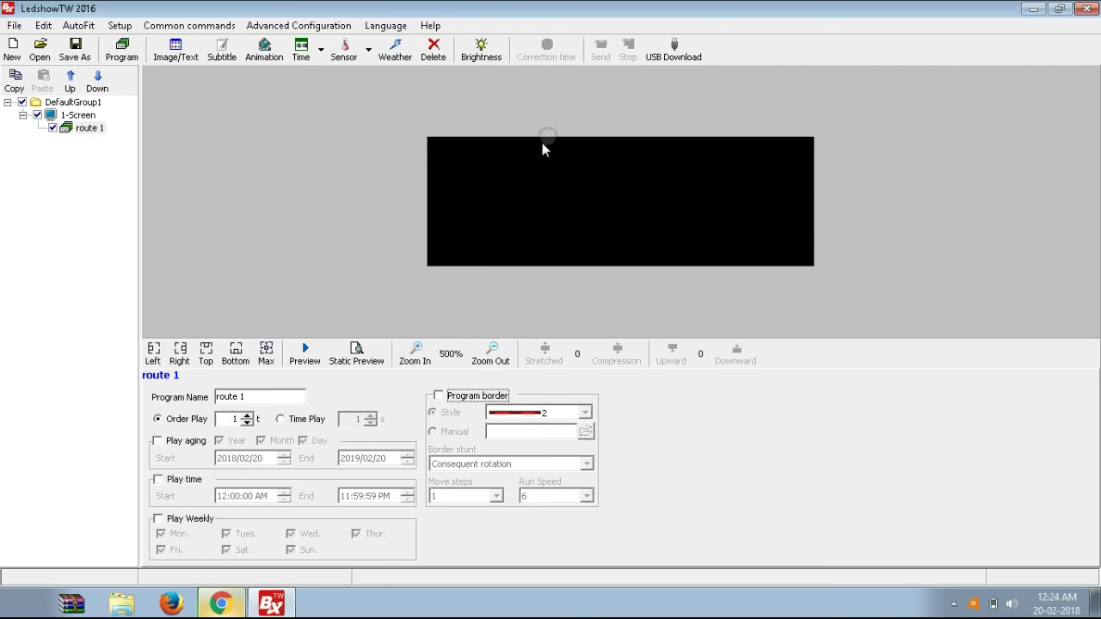
{"action": "left_click", "coordinate": [439, 397]}
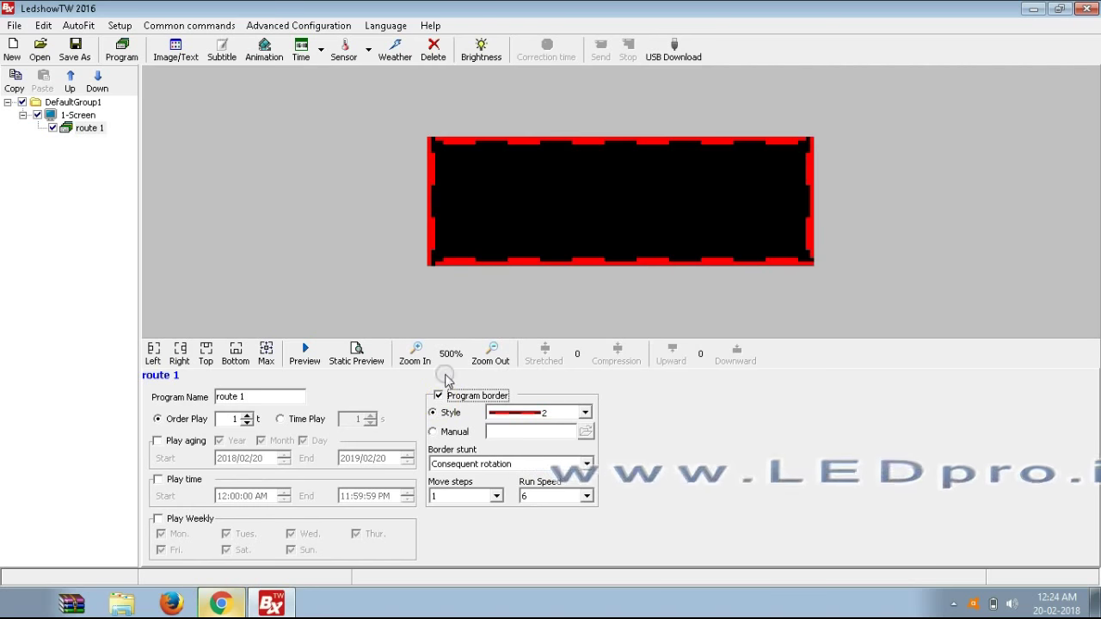
{"action": "left_click", "coordinate": [441, 396]}
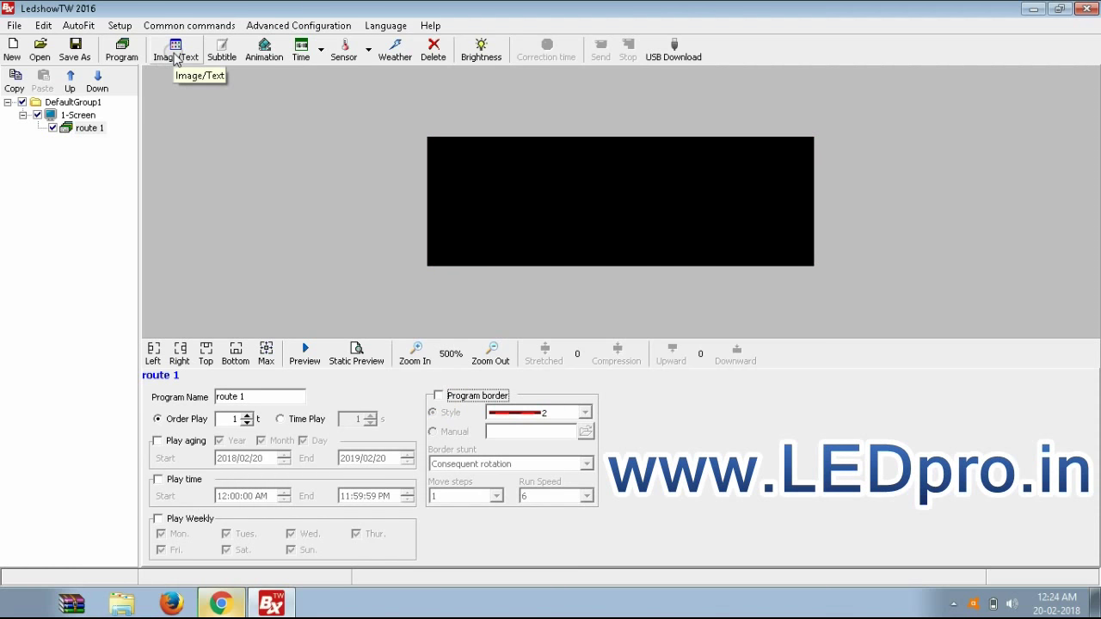
Add an image/text area to route 1, sized 96 wide by 16 high across the upper half of the display.
{"action": "left_click", "coordinate": [175, 50]}
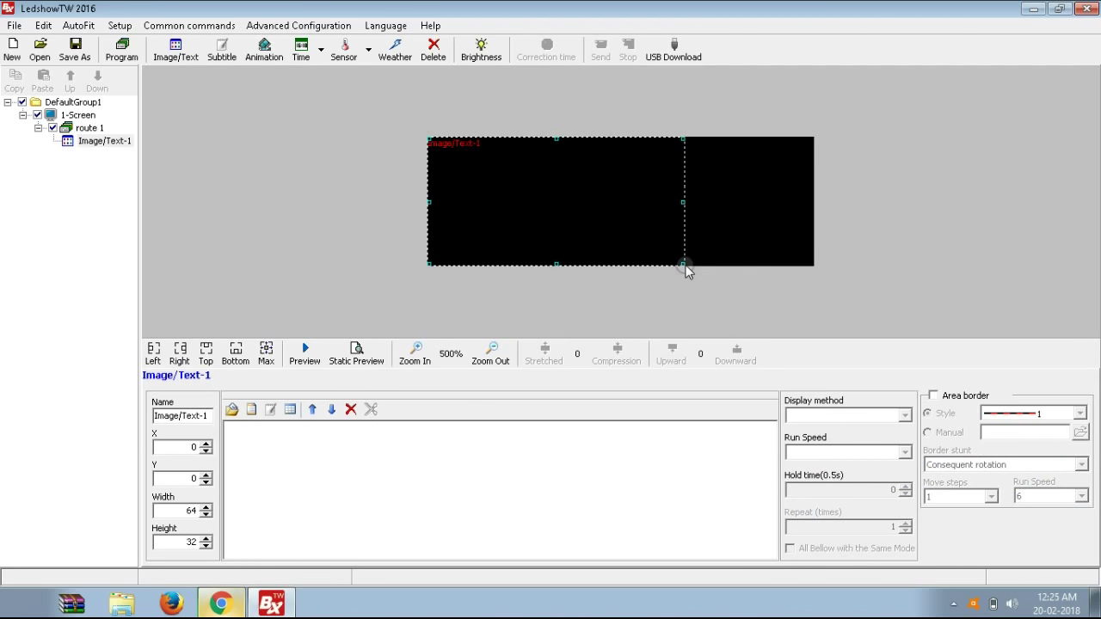
{"action": "left_click_drag", "start_coordinate": [682, 264], "coordinate": [813, 209]}
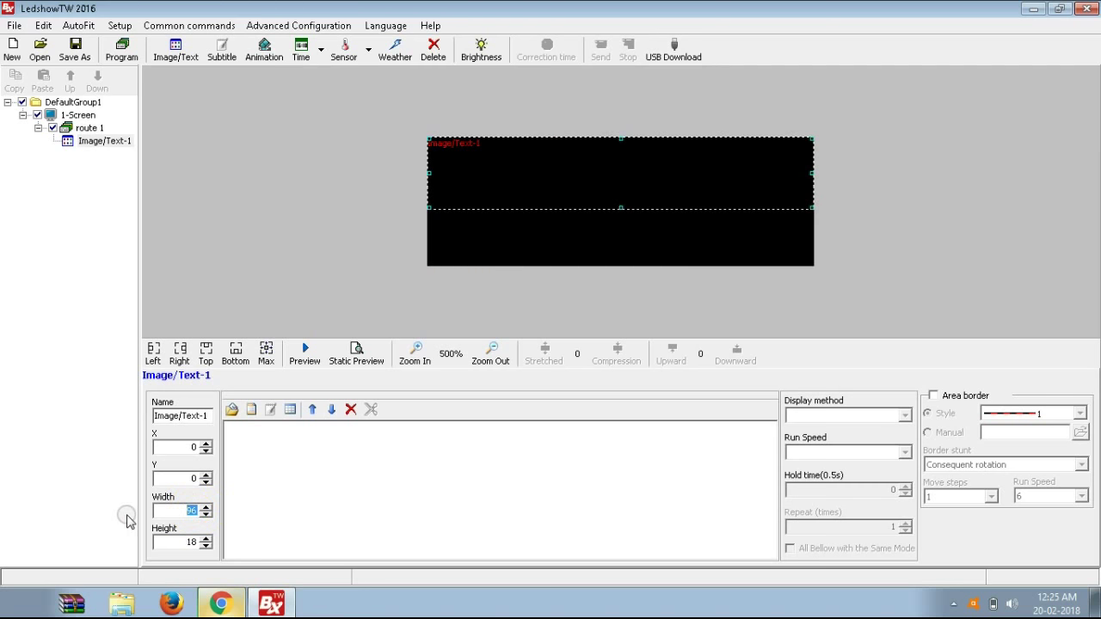
{"action": "key", "text": "BackSpace"}
{"action": "type", "text": "6"}
{"action": "key", "text": "Tab"}
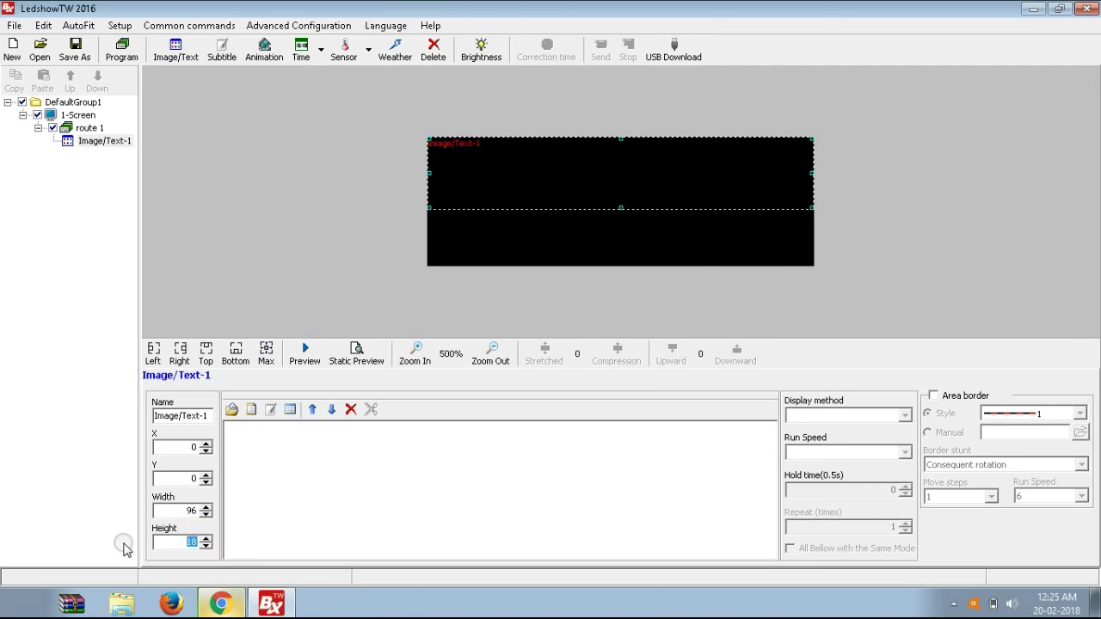
{"action": "type", "text": "16"}
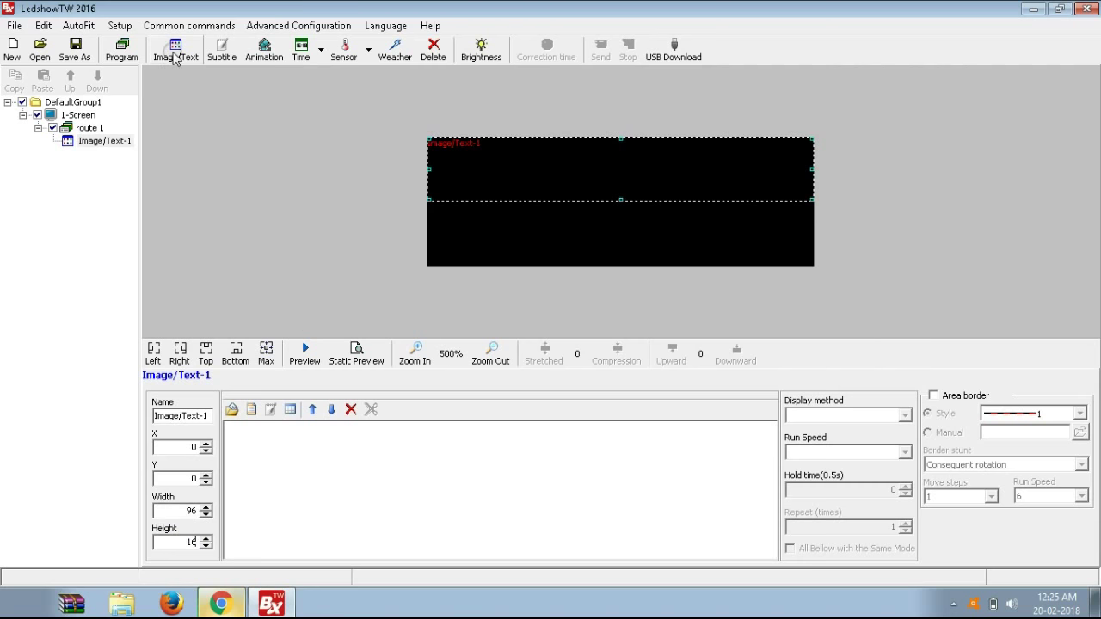
Add a second image/text area about 96 wide by 15 high and move it to the display's lower half at Y 17.
{"action": "left_click", "coordinate": [173, 53]}
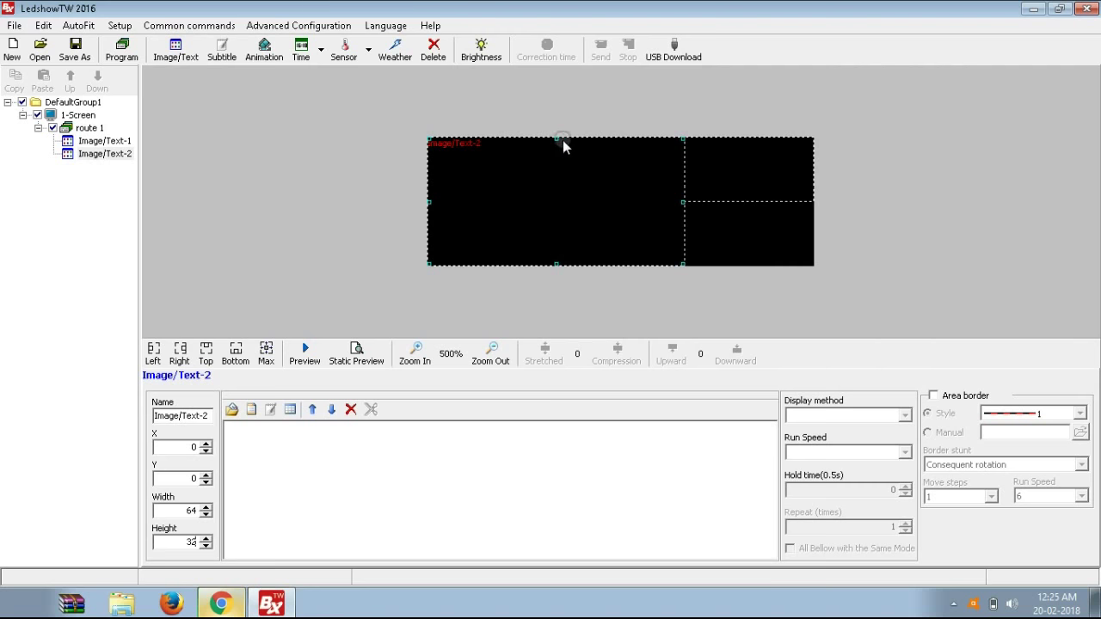
{"action": "mouse_move", "coordinate": [683, 139]}
{"action": "left_mouse_down"}
{"action": "mouse_move", "coordinate": [755, 167]}
{"action": "mouse_move", "coordinate": [813, 222]}
{"action": "mouse_move", "coordinate": [814, 203]}
{"action": "left_mouse_up"}
{"action": "left_click", "coordinate": [649, 235]}
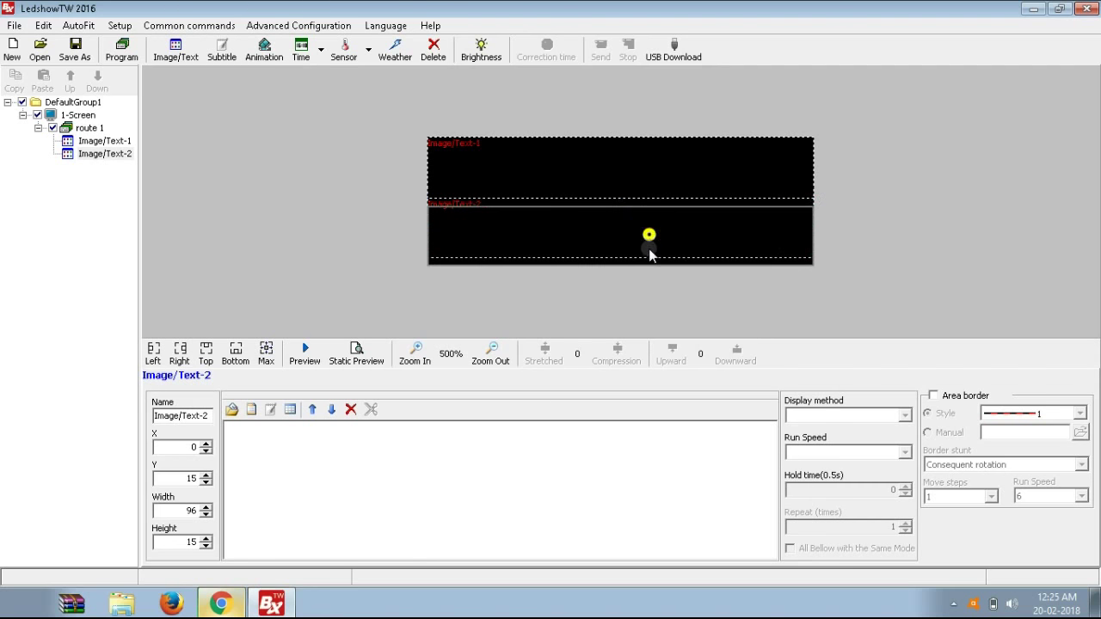
{"action": "left_click_drag", "start_coordinate": [651, 255], "coordinate": [647, 255]}
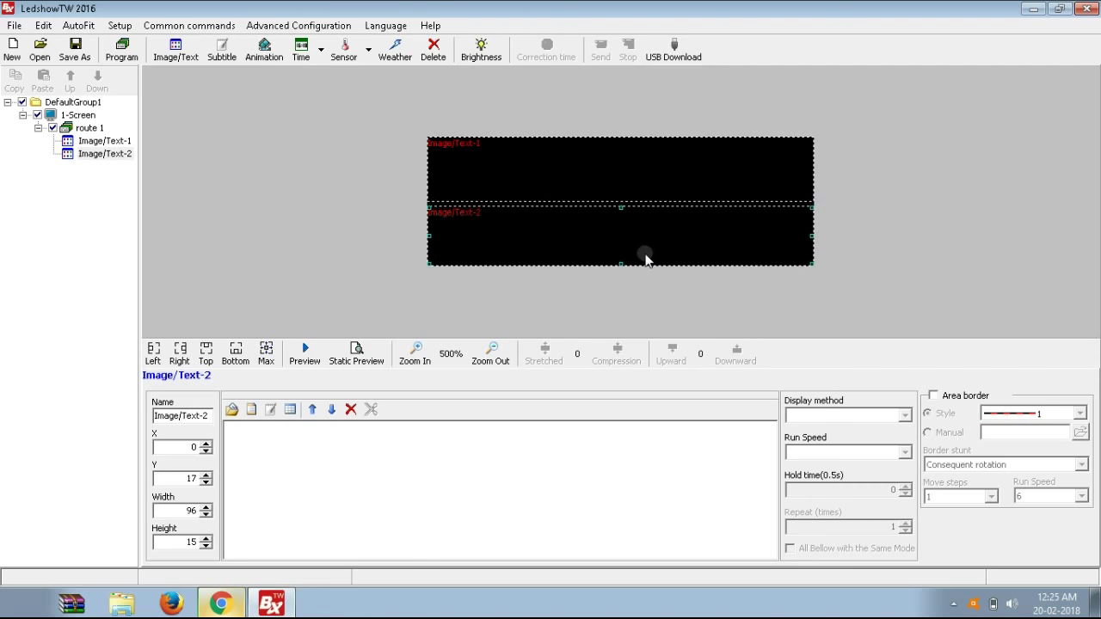
Set the Image/Text-2 area's Y position to 16 and its height to 16.
{"action": "left_click", "coordinate": [192, 542]}
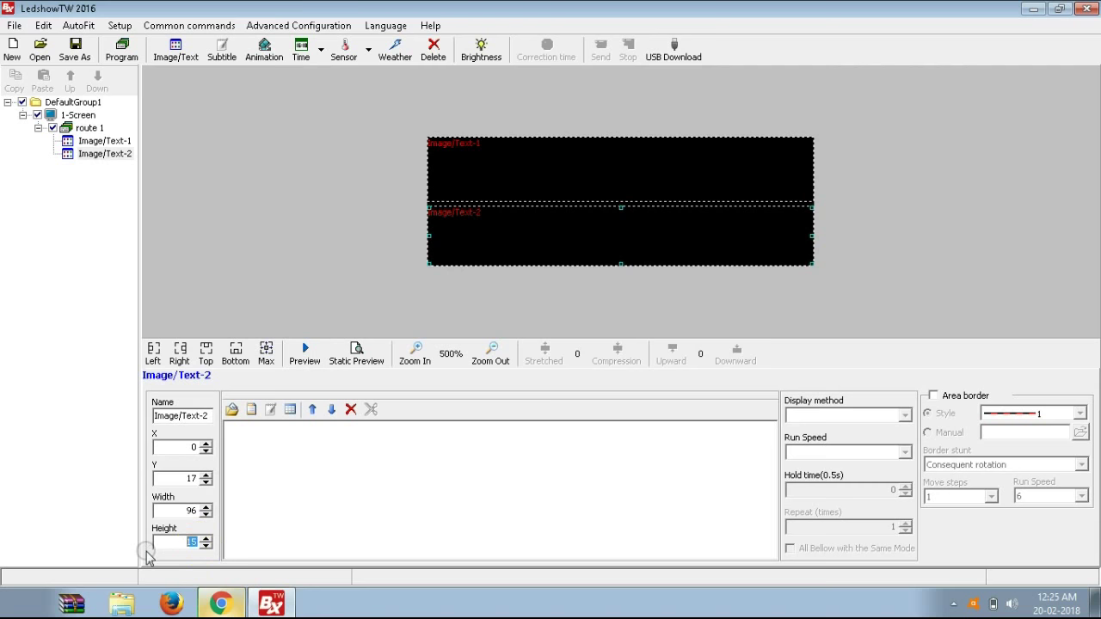
{"action": "key", "text": "BackSpace"}
{"action": "type", "text": "5"}
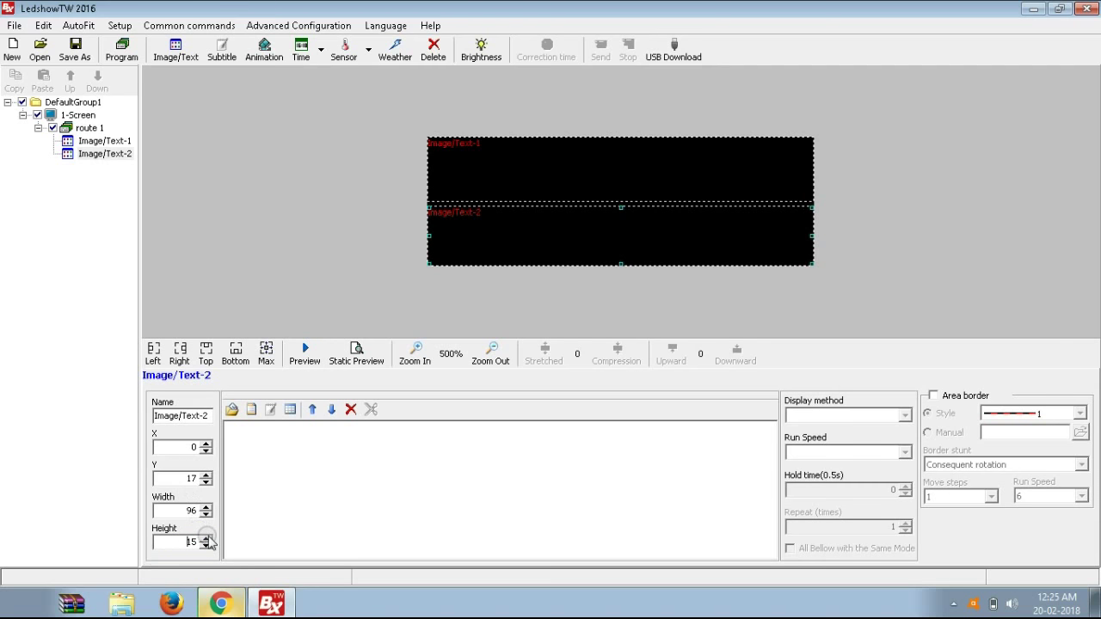
{"action": "left_click_drag", "start_coordinate": [197, 478], "coordinate": [122, 489]}
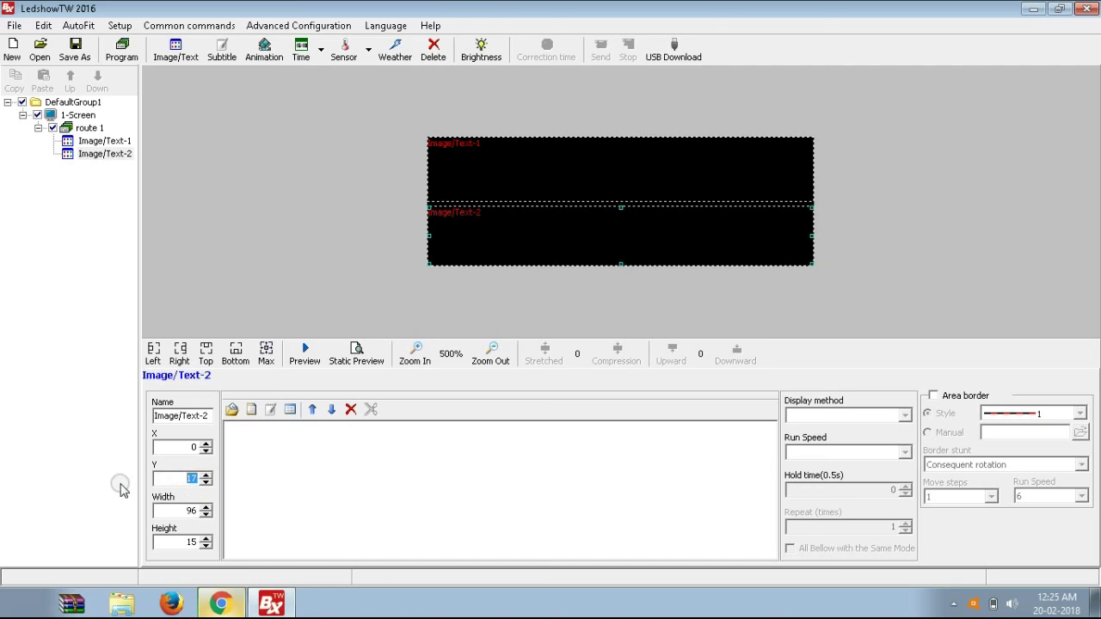
{"action": "type", "text": "1"}
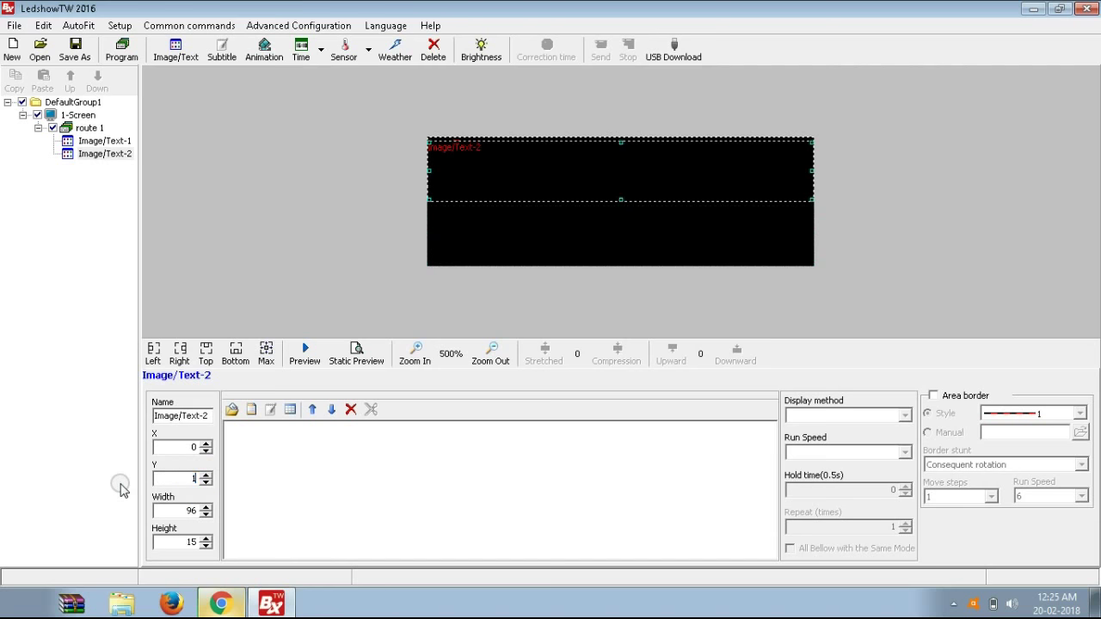
{"action": "type", "text": "6"}
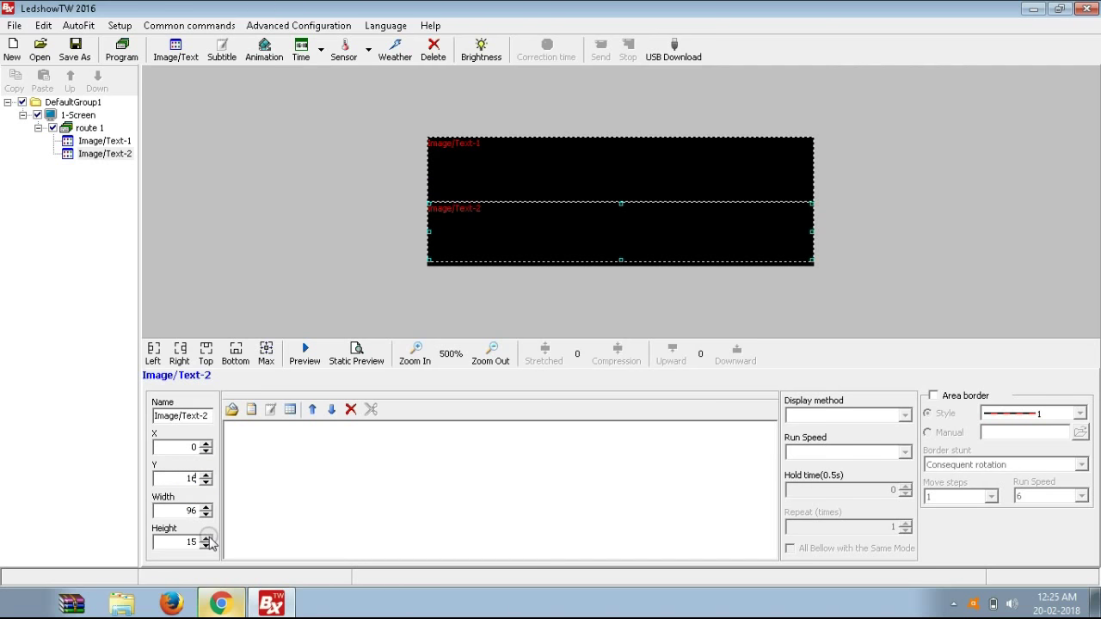
{"action": "left_click_drag", "start_coordinate": [198, 541], "coordinate": [170, 541]}
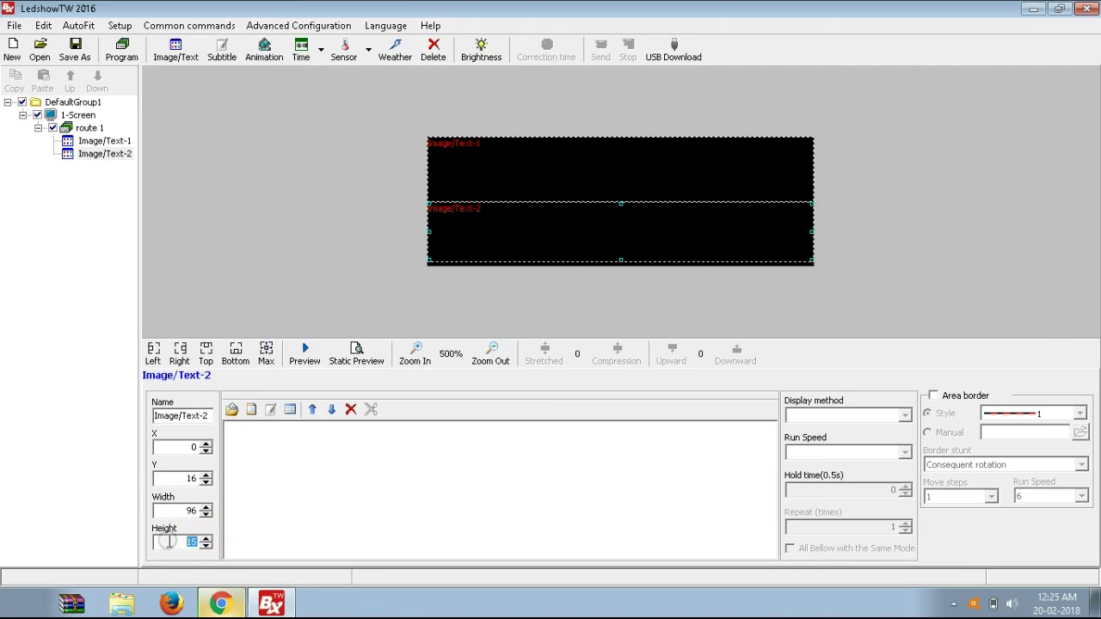
{"action": "type", "text": "16"}
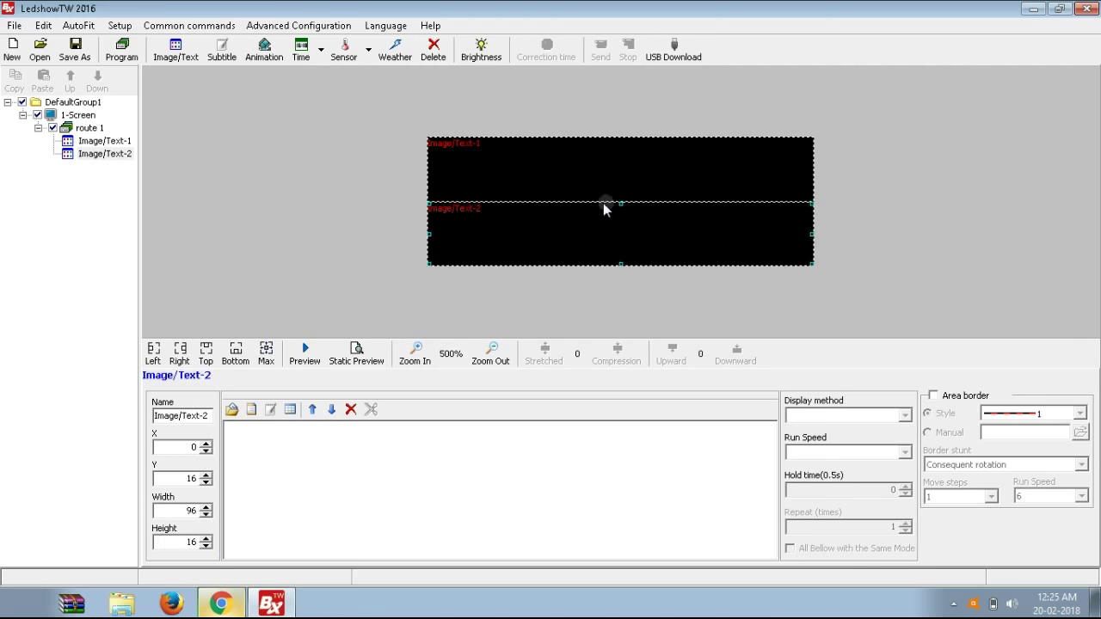
Add a new text file to the Image/Text-1 area and close its empty editor window.
{"action": "left_click", "coordinate": [126, 143]}
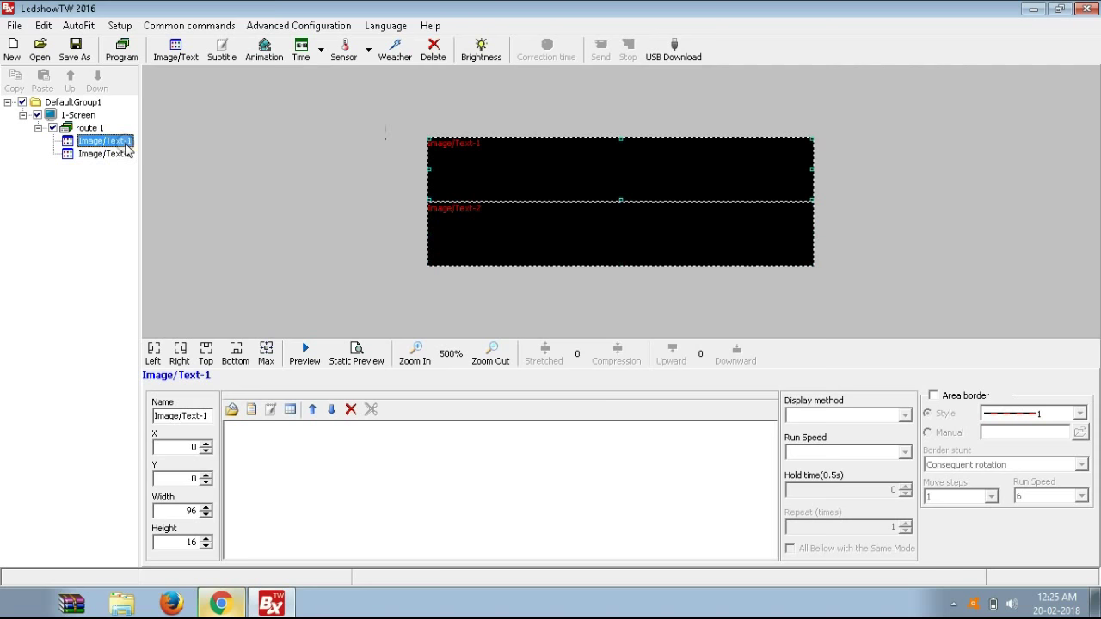
{"action": "left_click", "coordinate": [471, 154]}
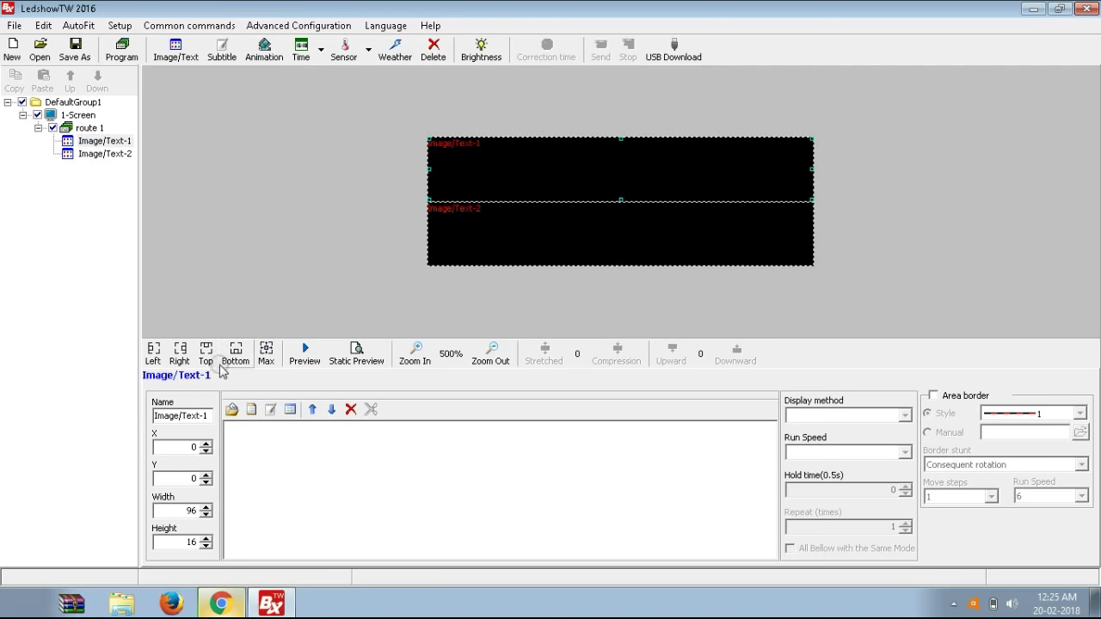
{"action": "left_click", "coordinate": [251, 412]}
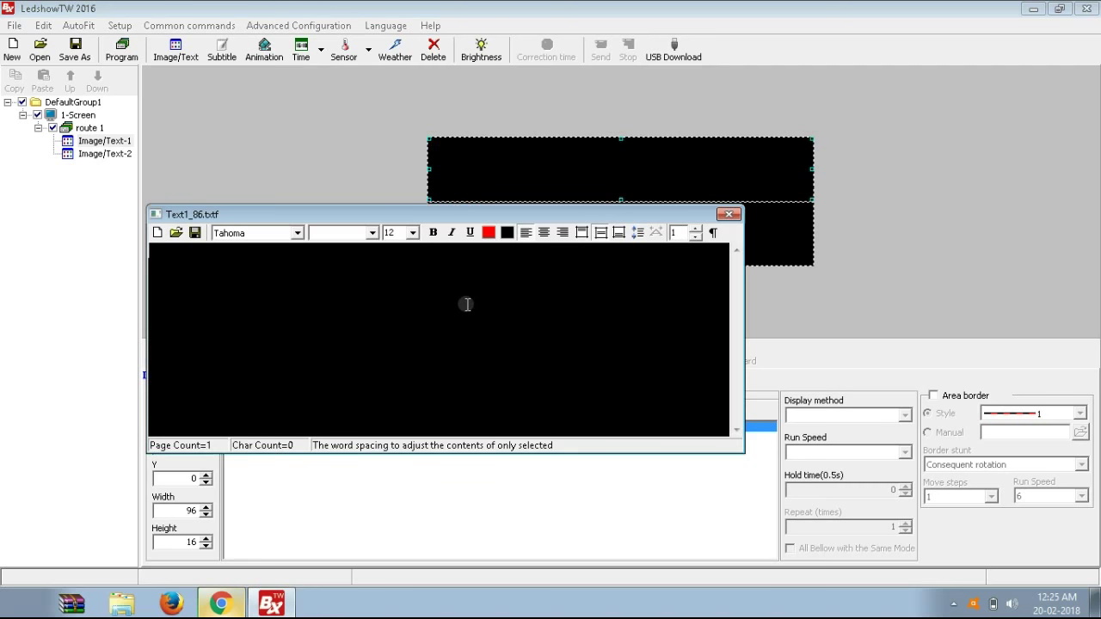
{"action": "left_click", "coordinate": [727, 214]}
Open ksrtc tsy route.docx from the desktop in Word and copy its first line, the place name തിരുവനന്തപുരം.
{"action": "left_click", "coordinate": [1033, 9]}
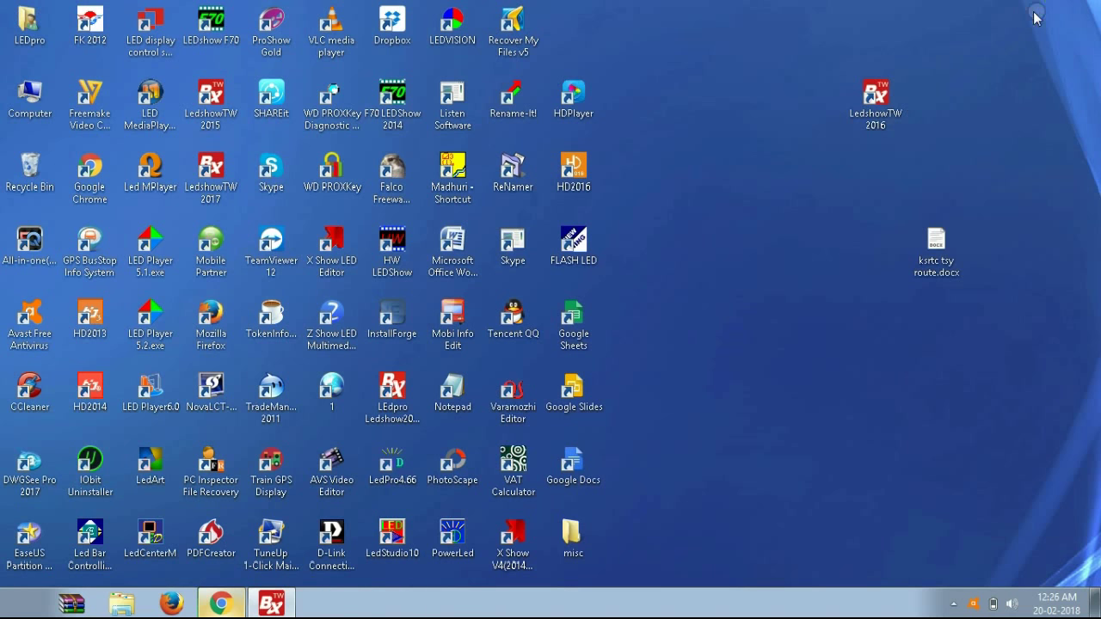
{"action": "double_click", "coordinate": [943, 262]}
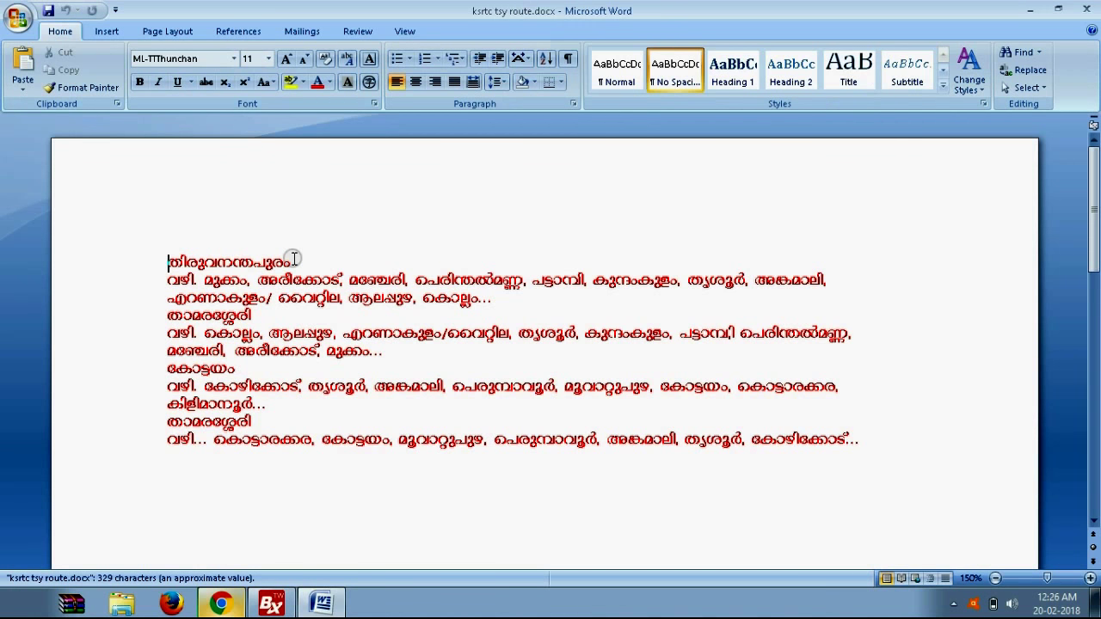
{"action": "left_click_drag", "start_coordinate": [293, 259], "coordinate": [167, 262]}
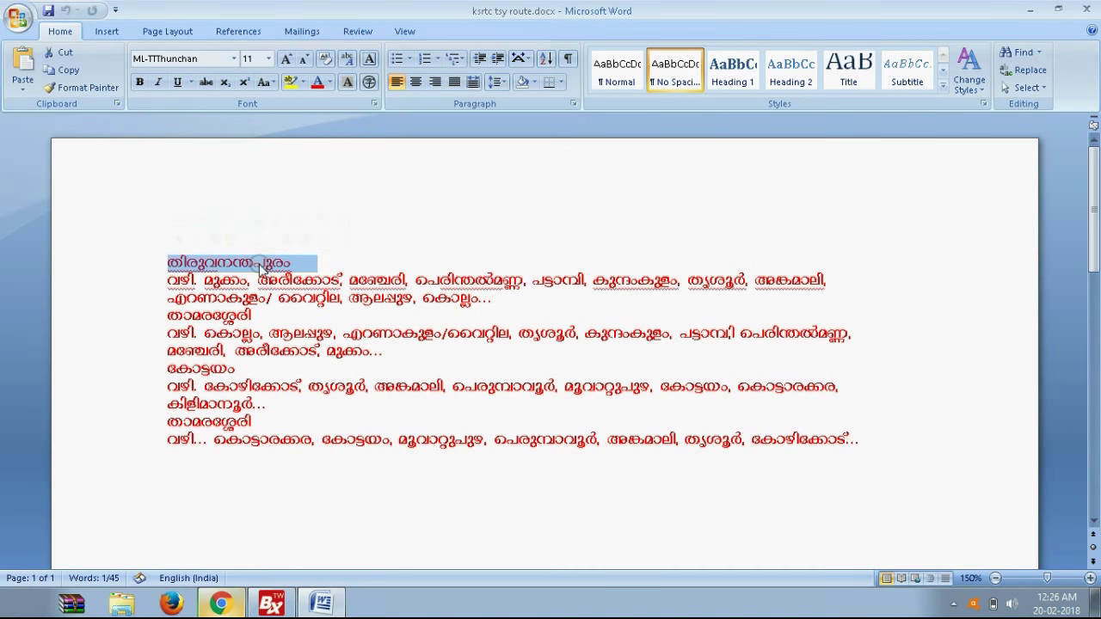
{"action": "right_click", "coordinate": [261, 268]}
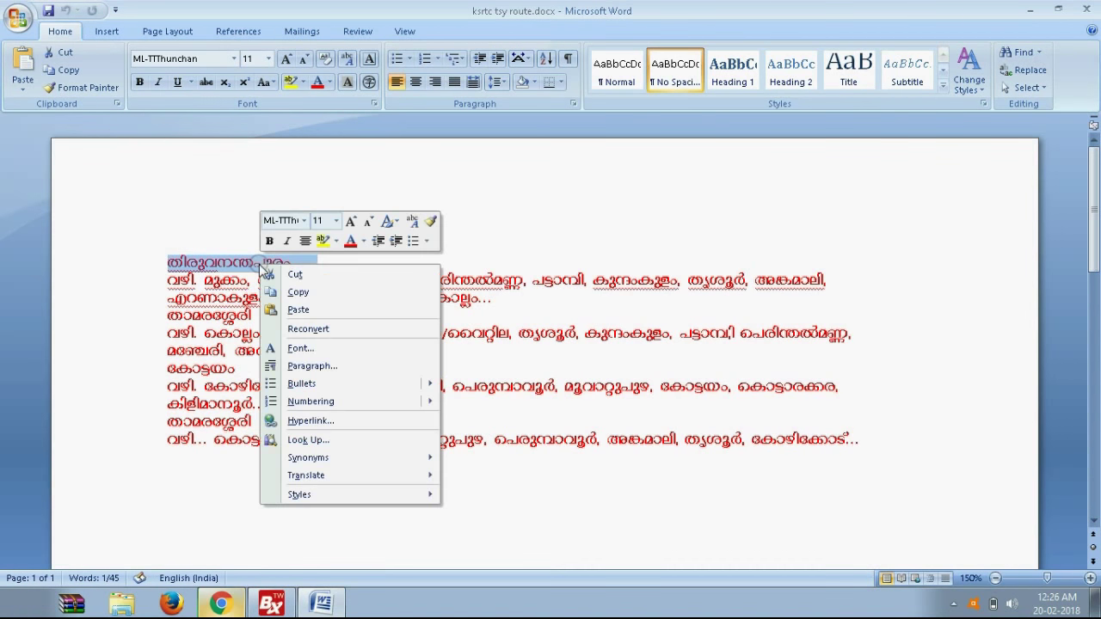
{"action": "left_click", "coordinate": [298, 294]}
Switch back to LedshowTW, reopen the Image/Text-1 area's text file and paste the copied place name into it.
{"action": "left_click", "coordinate": [271, 603]}
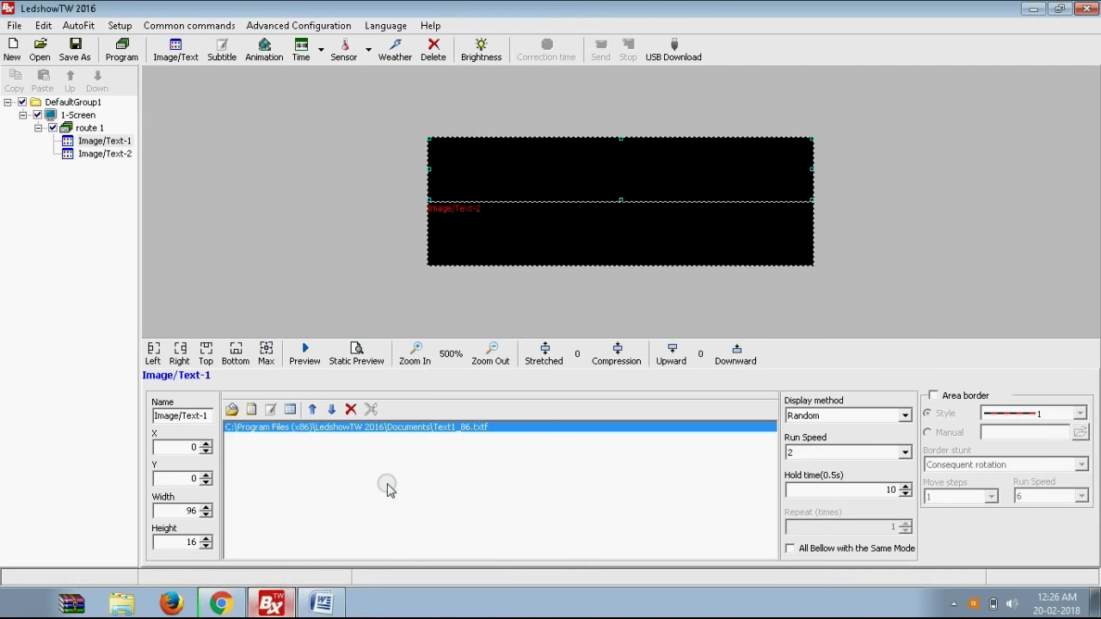
{"action": "left_click", "coordinate": [351, 427]}
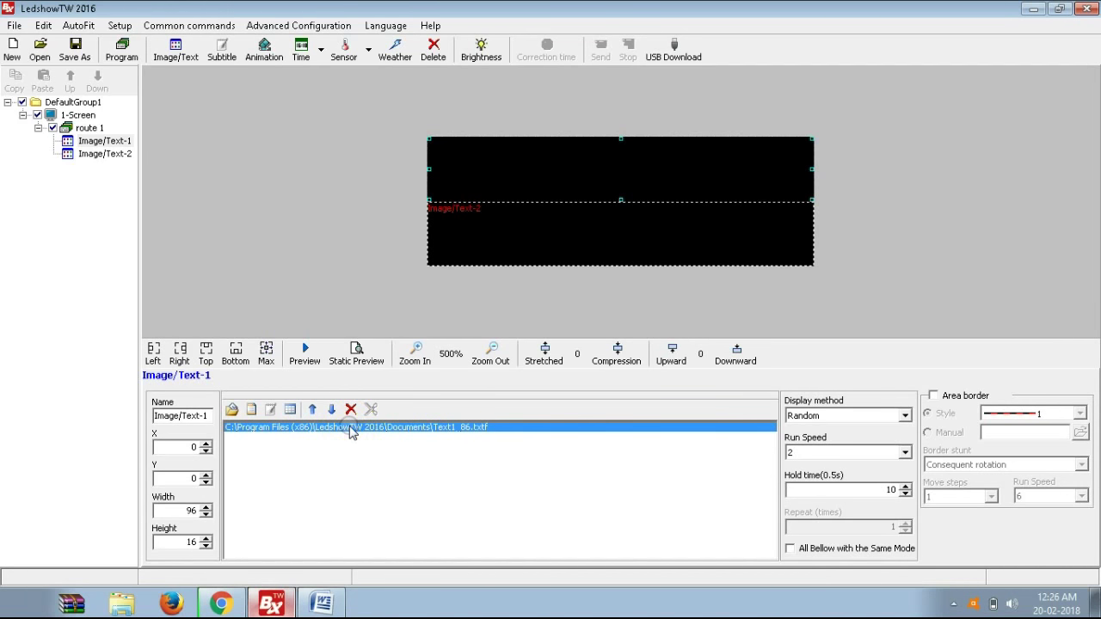
{"action": "double_click", "coordinate": [351, 429]}
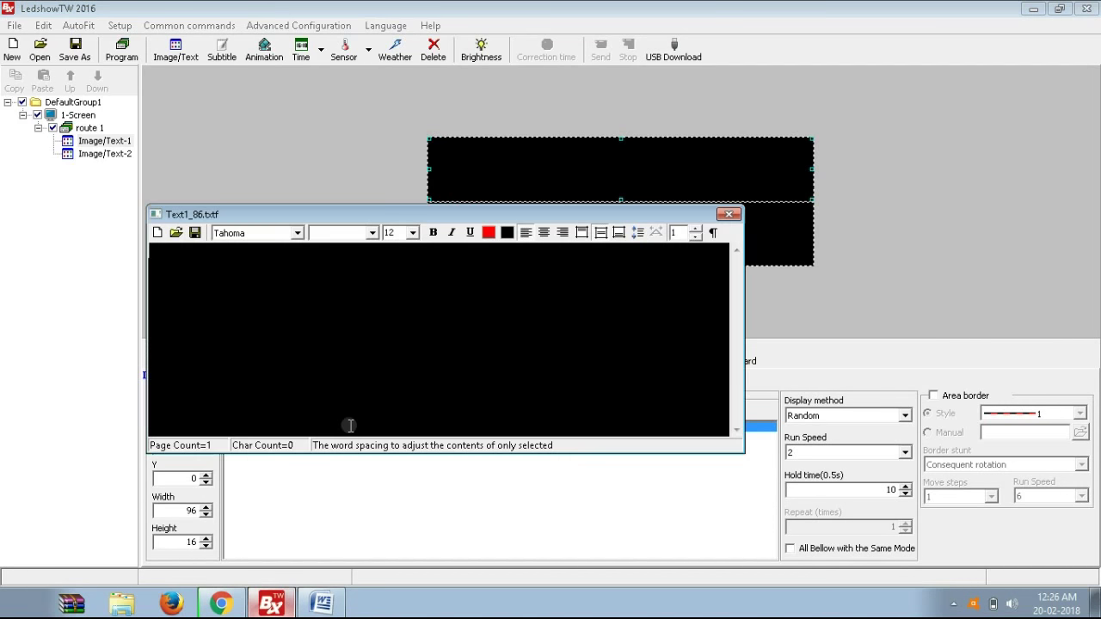
{"action": "right_click", "coordinate": [166, 260]}
{"action": "left_click", "coordinate": [203, 291]}
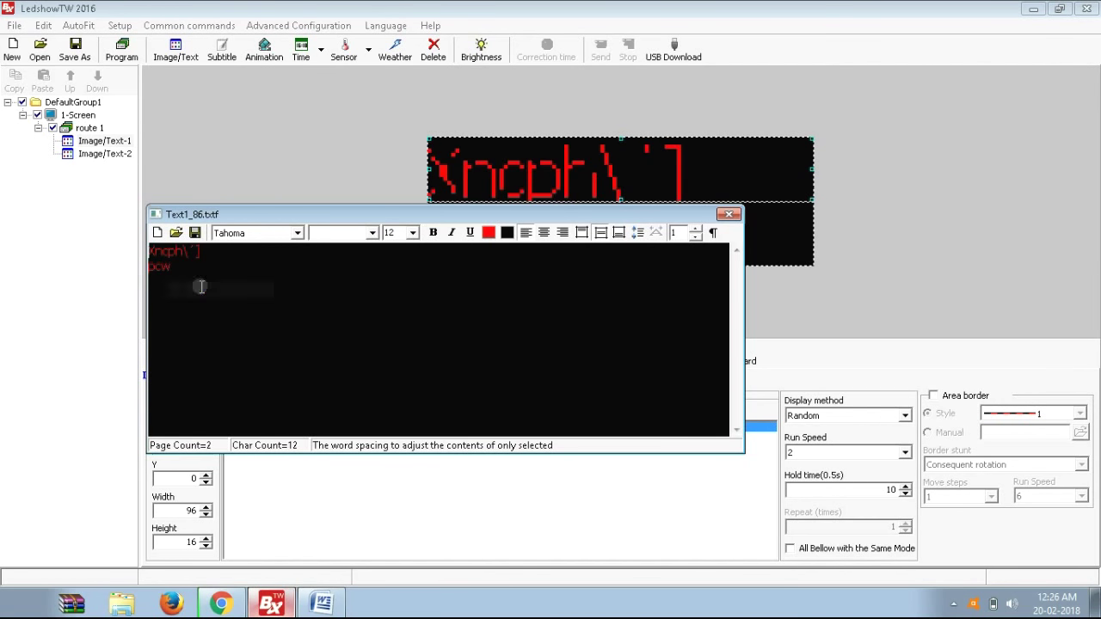
Set the pasted text's font to ML-TTKaumudi with the ANSI_CHARSET character set.
{"action": "left_click_drag", "start_coordinate": [204, 265], "coordinate": [163, 255]}
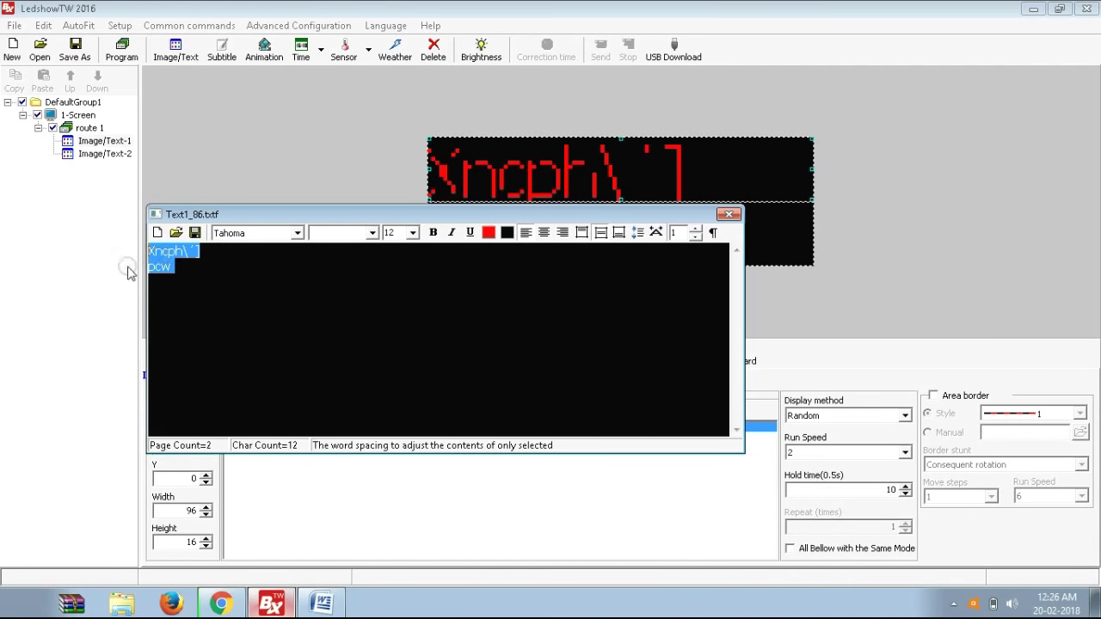
{"action": "left_click", "coordinate": [298, 235]}
{"action": "left_click_drag", "start_coordinate": [342, 277], "coordinate": [342, 289]}
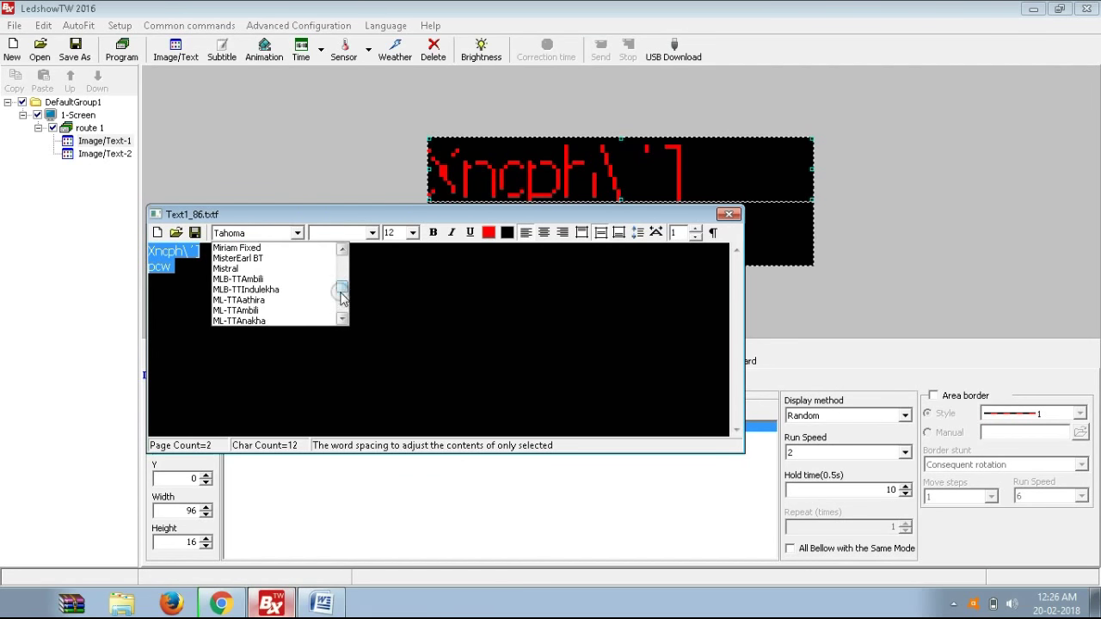
{"action": "left_click", "coordinate": [343, 318]}
{"action": "left_click", "coordinate": [342, 318]}
{"action": "left_click", "coordinate": [343, 318]}
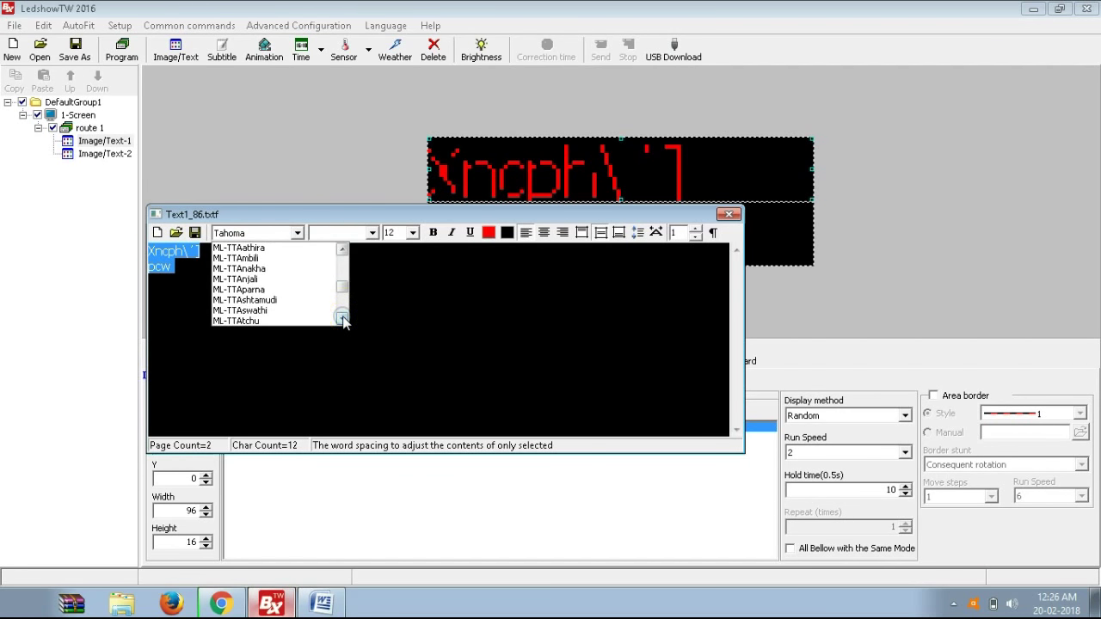
{"action": "left_click", "coordinate": [342, 318]}
{"action": "left_click", "coordinate": [342, 318]}
{"action": "left_click", "coordinate": [342, 318]}
{"action": "left_click", "coordinate": [343, 318]}
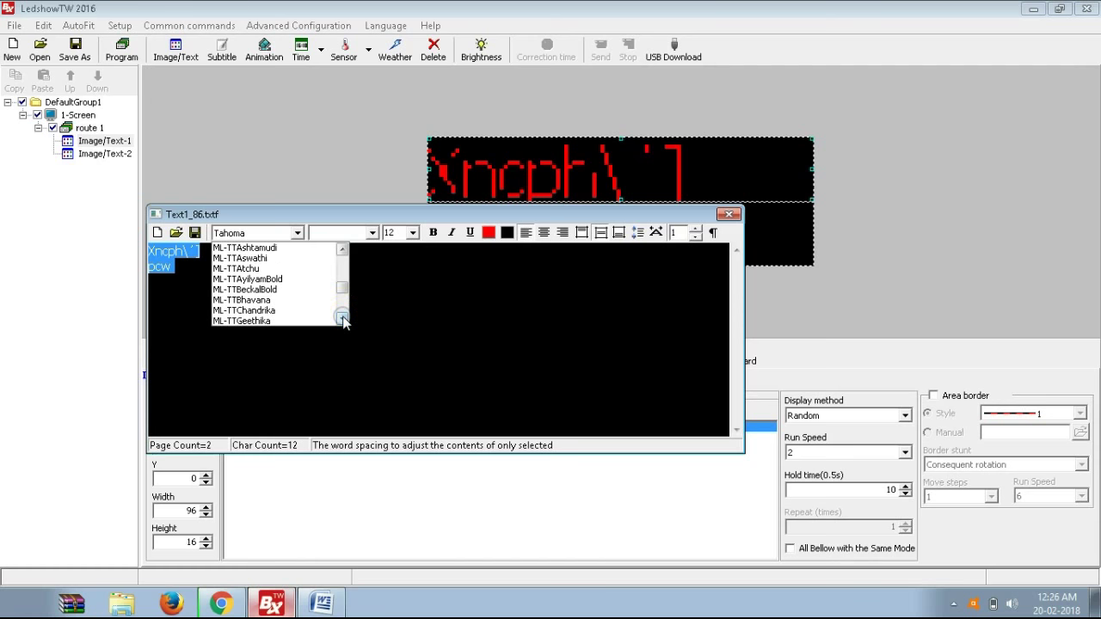
{"action": "left_click", "coordinate": [342, 318]}
{"action": "left_click", "coordinate": [342, 319]}
{"action": "left_click", "coordinate": [342, 318]}
{"action": "left_click", "coordinate": [343, 318]}
{"action": "left_click", "coordinate": [342, 318]}
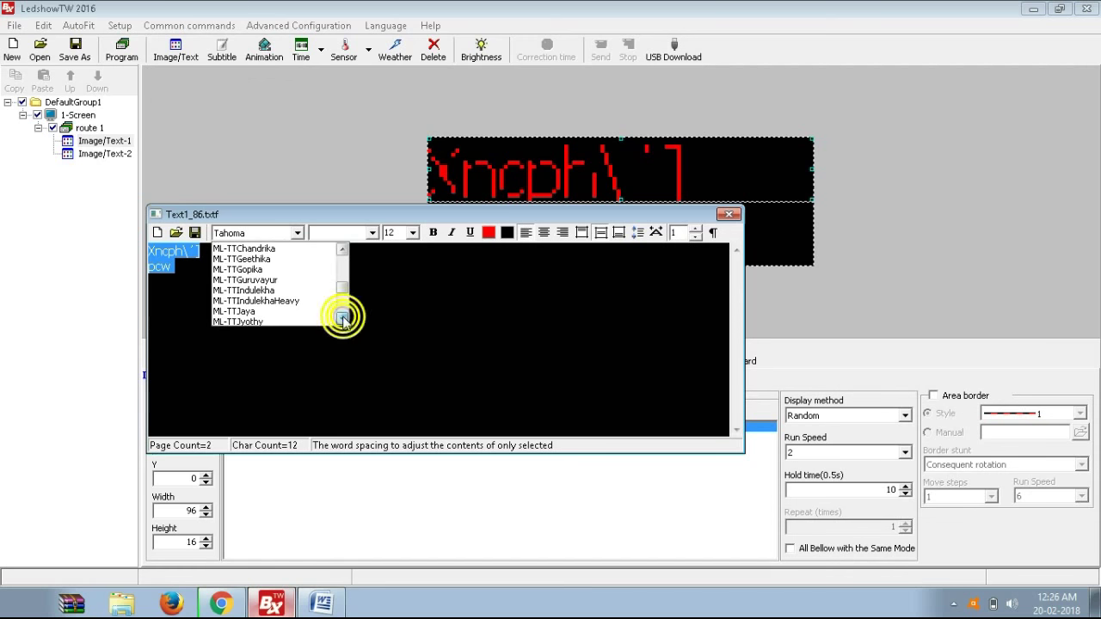
{"action": "left_click", "coordinate": [342, 318]}
{"action": "left_click", "coordinate": [342, 318]}
{"action": "left_click", "coordinate": [342, 318]}
{"action": "left_click", "coordinate": [343, 318]}
{"action": "left_click", "coordinate": [343, 319]}
{"action": "left_click", "coordinate": [342, 318]}
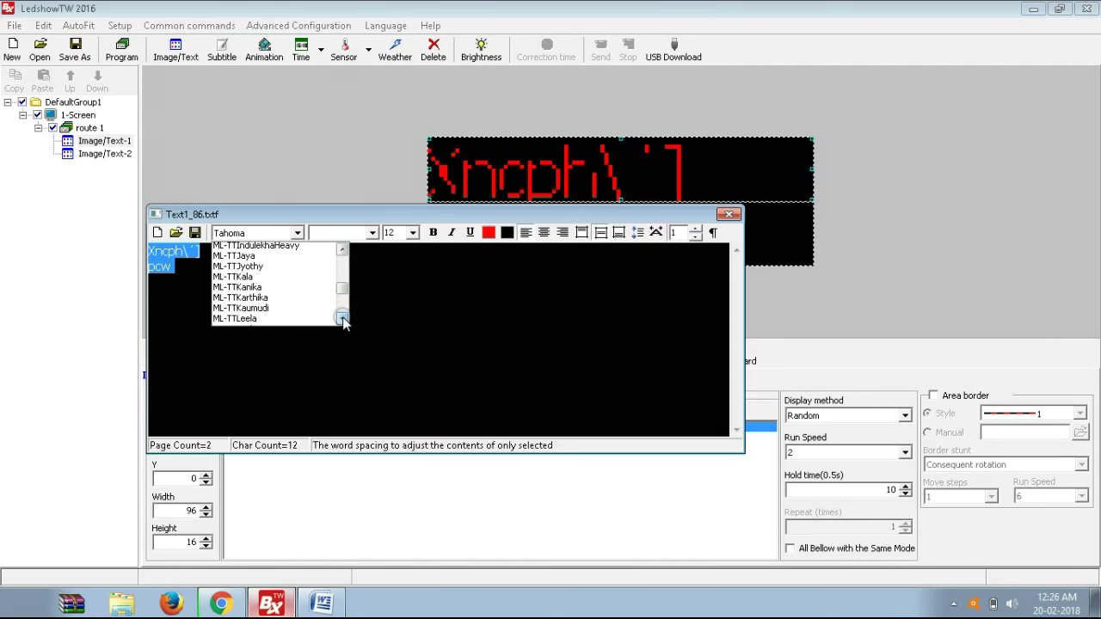
{"action": "left_click", "coordinate": [342, 318]}
{"action": "left_click", "coordinate": [307, 300]}
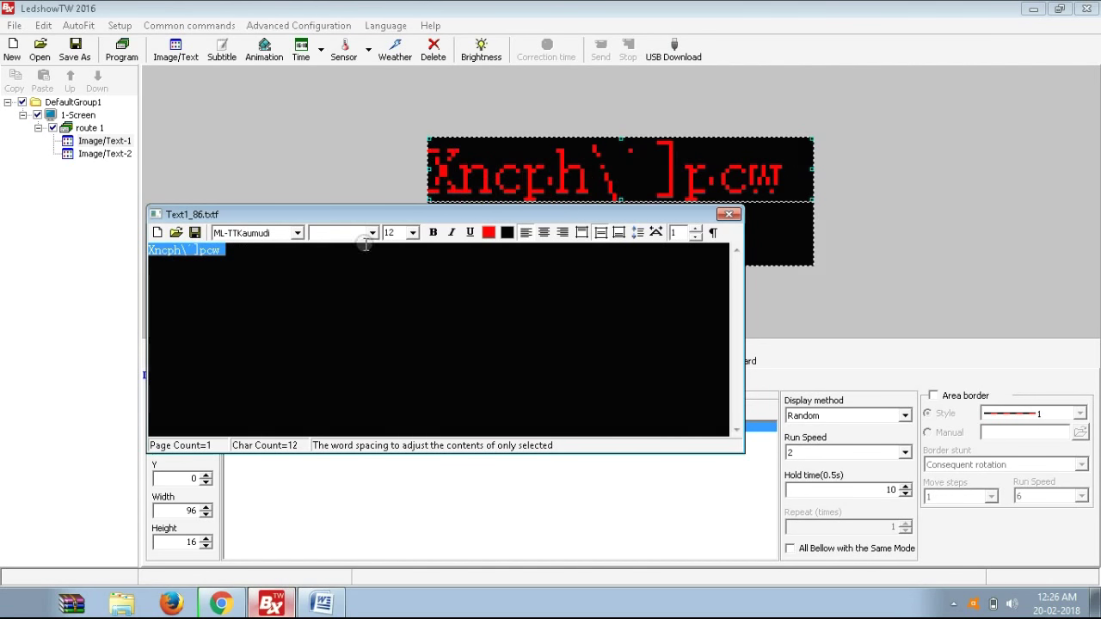
{"action": "left_click", "coordinate": [371, 233]}
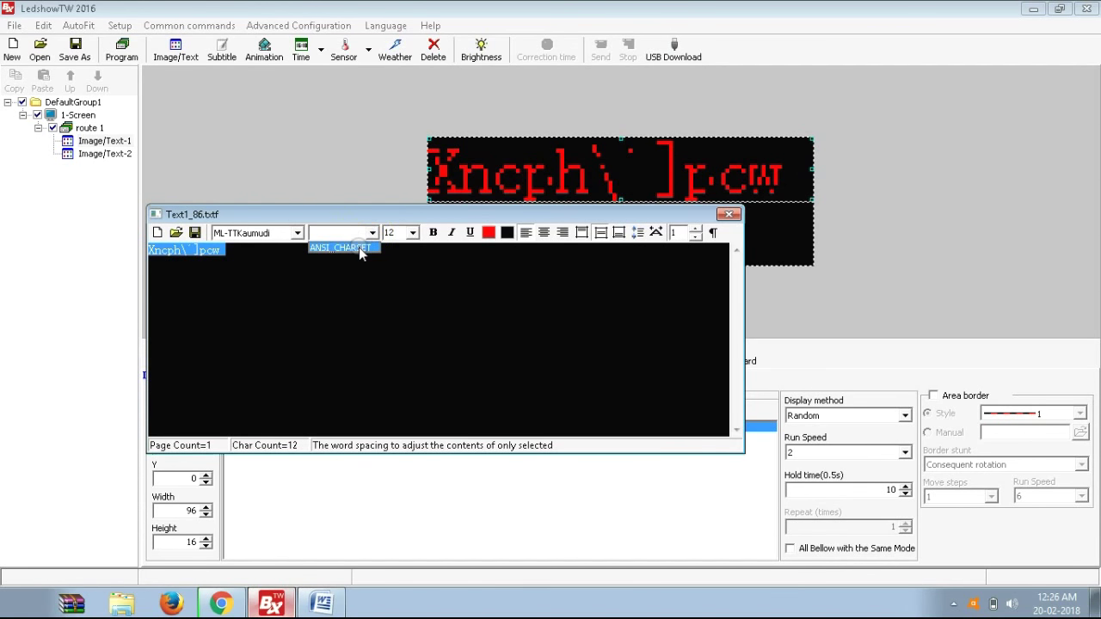
{"action": "left_click", "coordinate": [360, 249]}
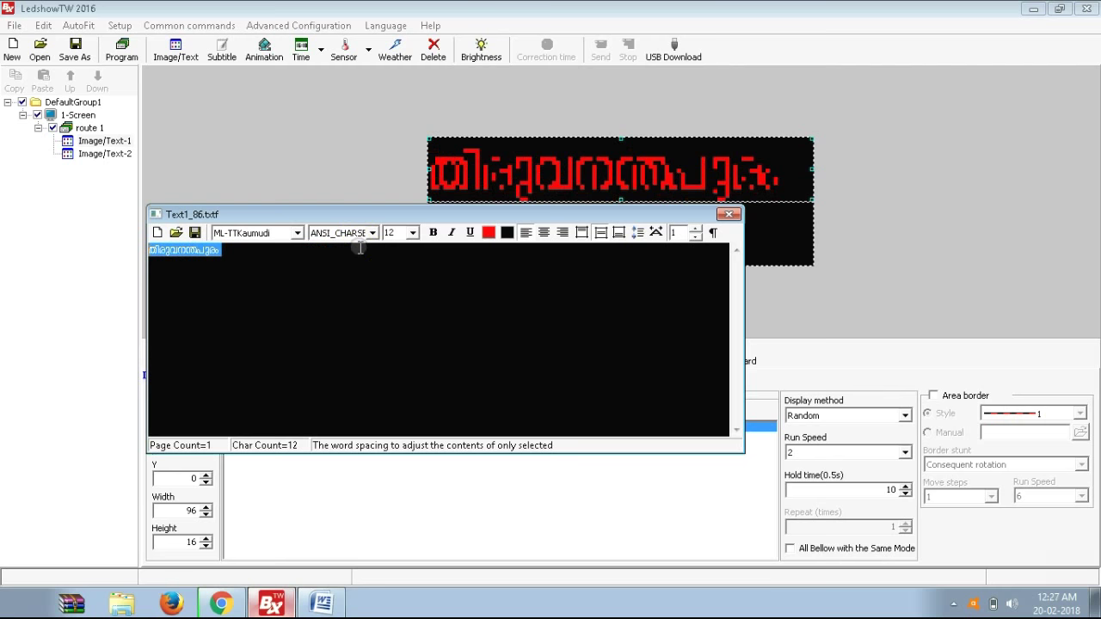
Set the place name's font size to 13 and centre it horizontally.
{"action": "left_click", "coordinate": [413, 233]}
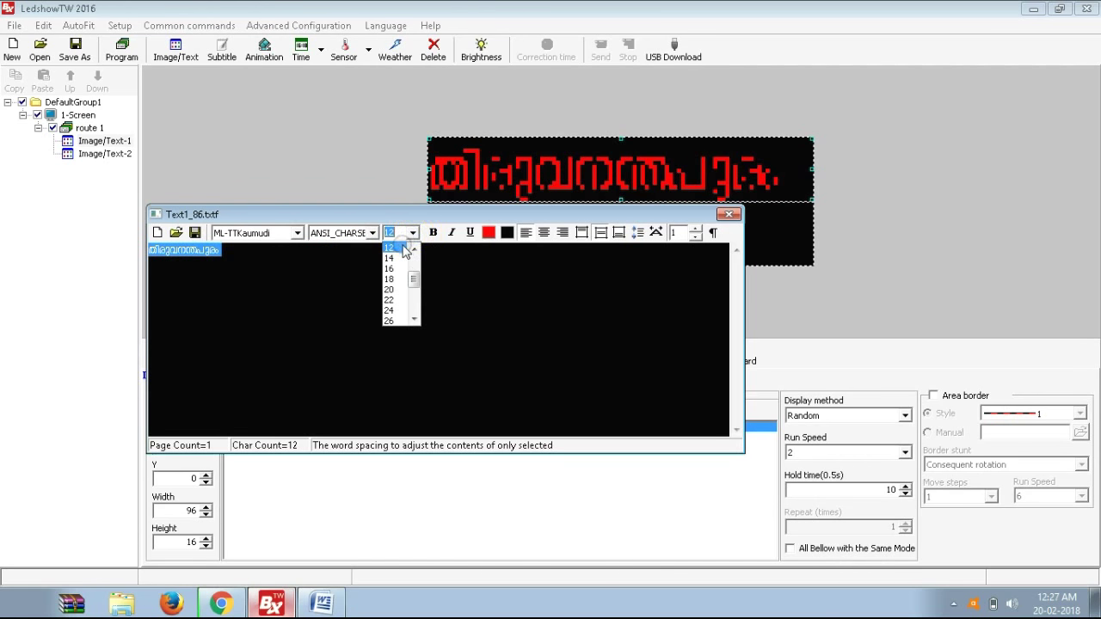
{"action": "left_click", "coordinate": [398, 254]}
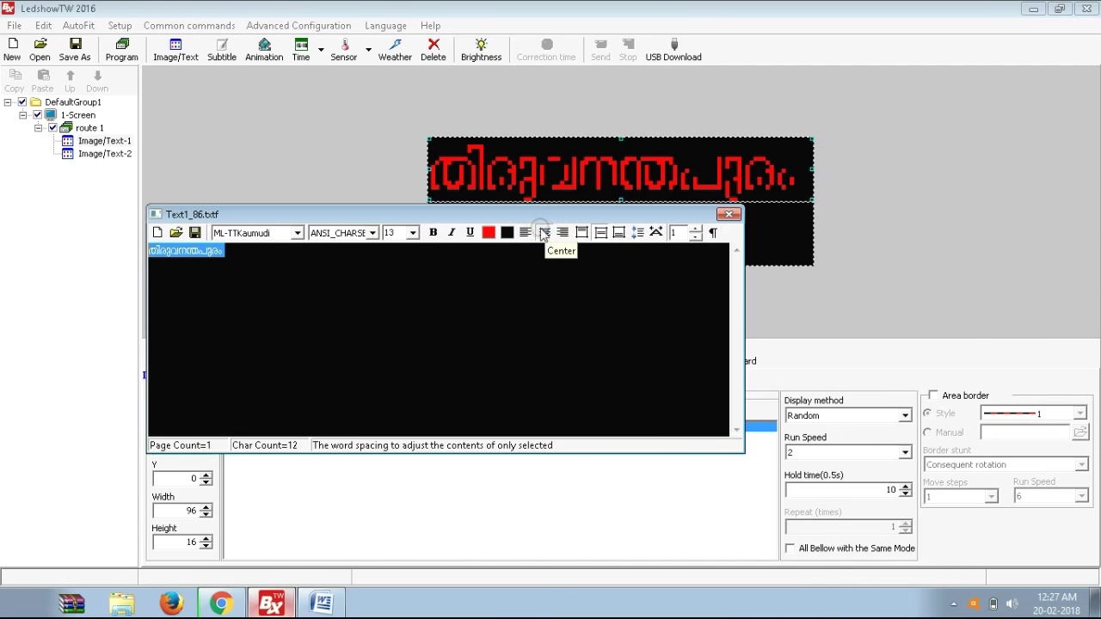
{"action": "left_click", "coordinate": [543, 234]}
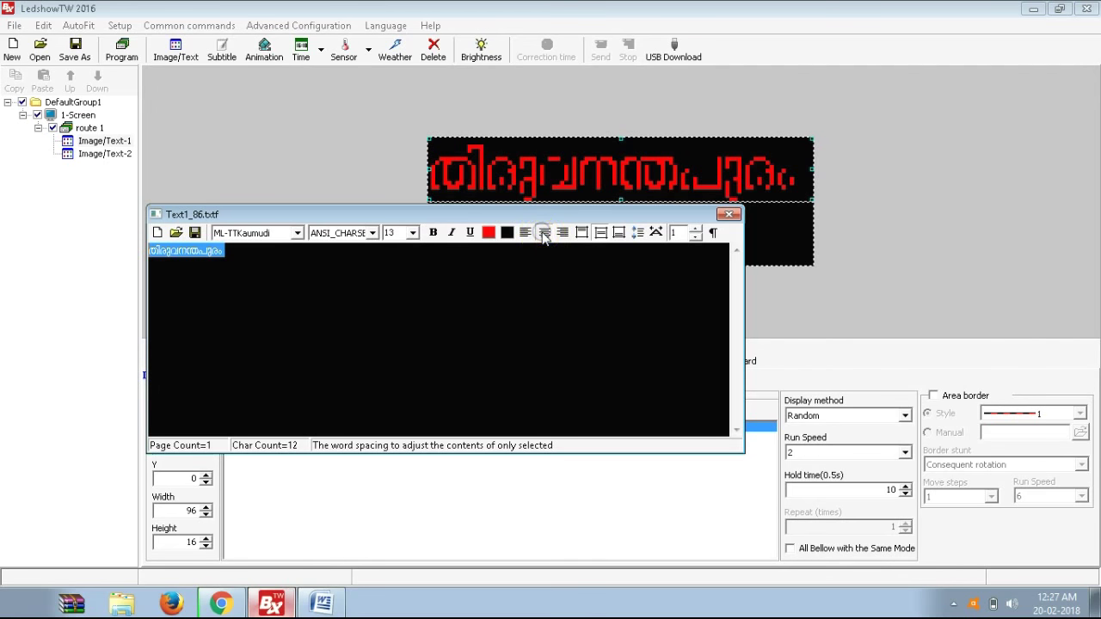
Change the place name's font to ML-TTPooram and its size to 14.
{"action": "left_click", "coordinate": [280, 235]}
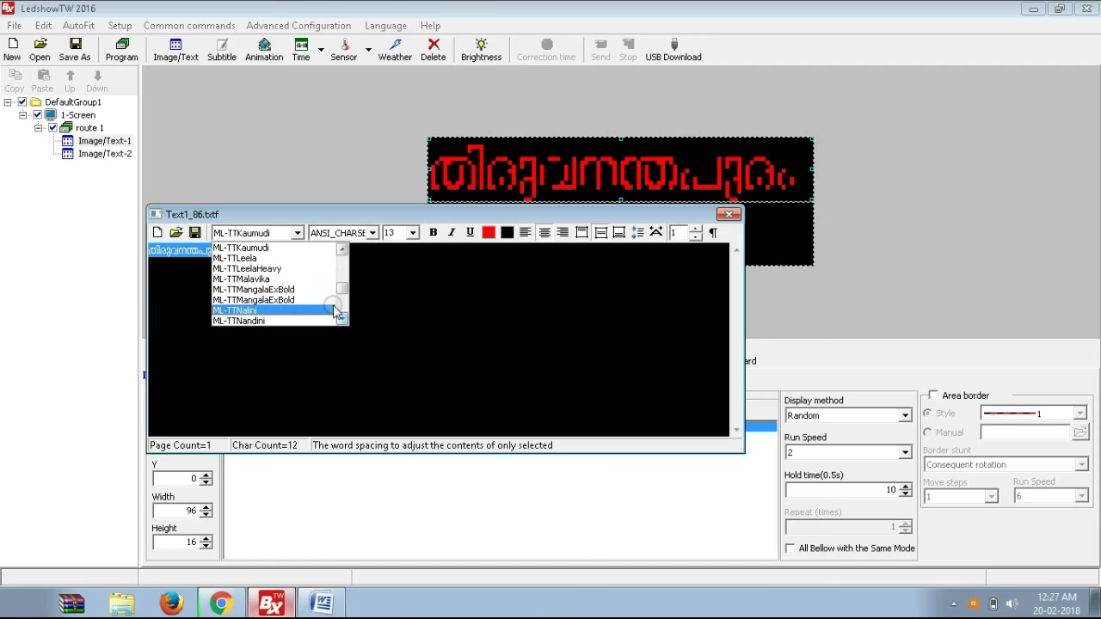
{"action": "left_click", "coordinate": [342, 319]}
{"action": "left_click", "coordinate": [343, 319]}
{"action": "left_click", "coordinate": [342, 319]}
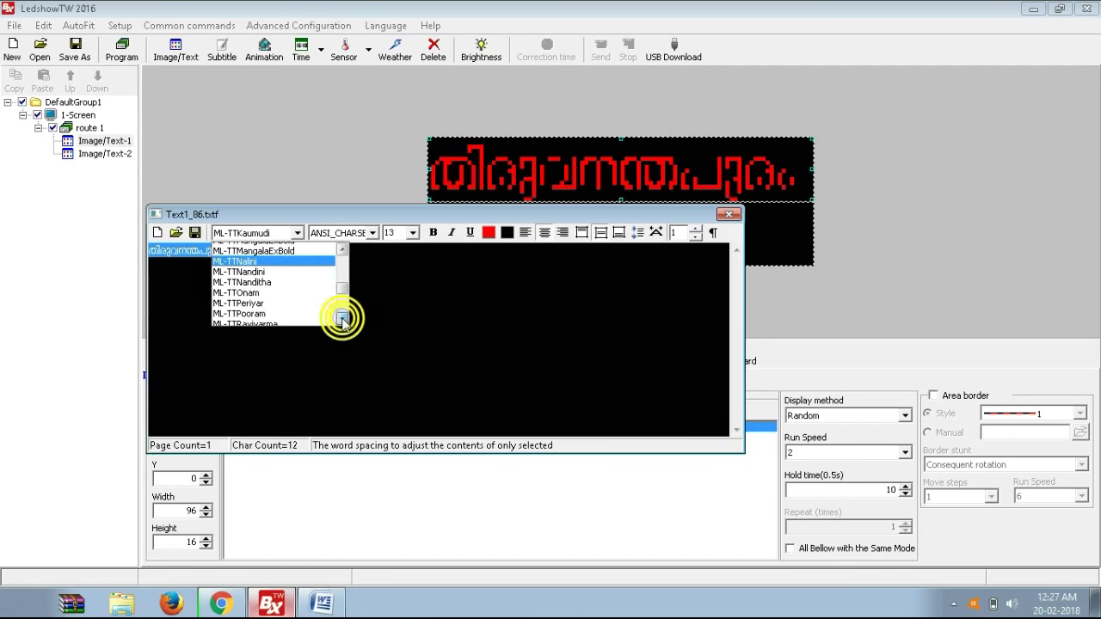
{"action": "left_click", "coordinate": [343, 319]}
{"action": "left_click", "coordinate": [310, 300]}
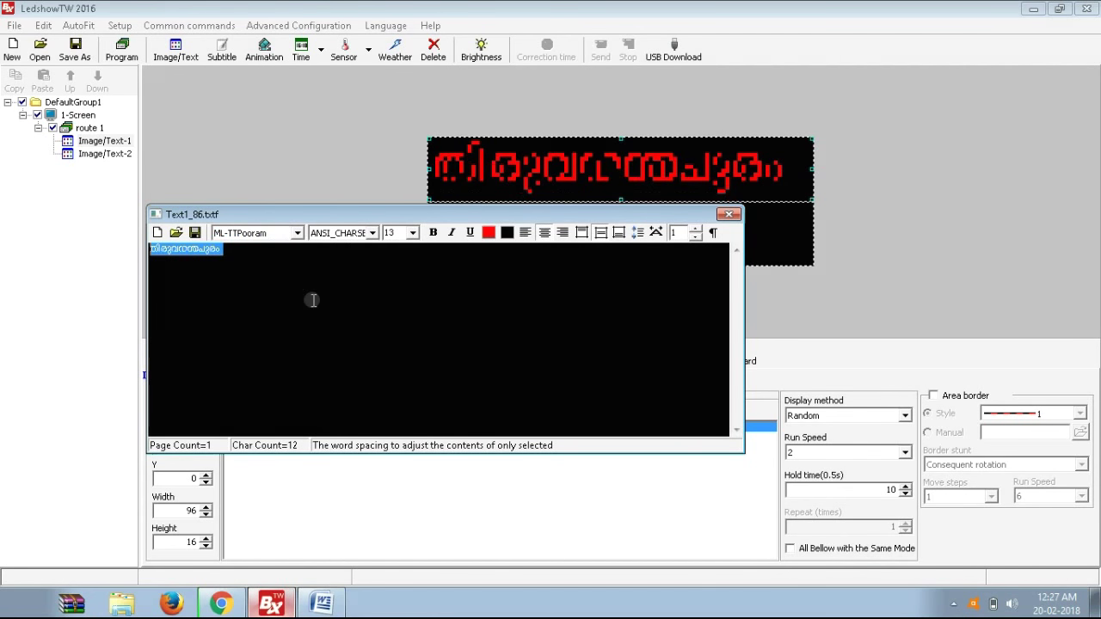
{"action": "left_click", "coordinate": [413, 234]}
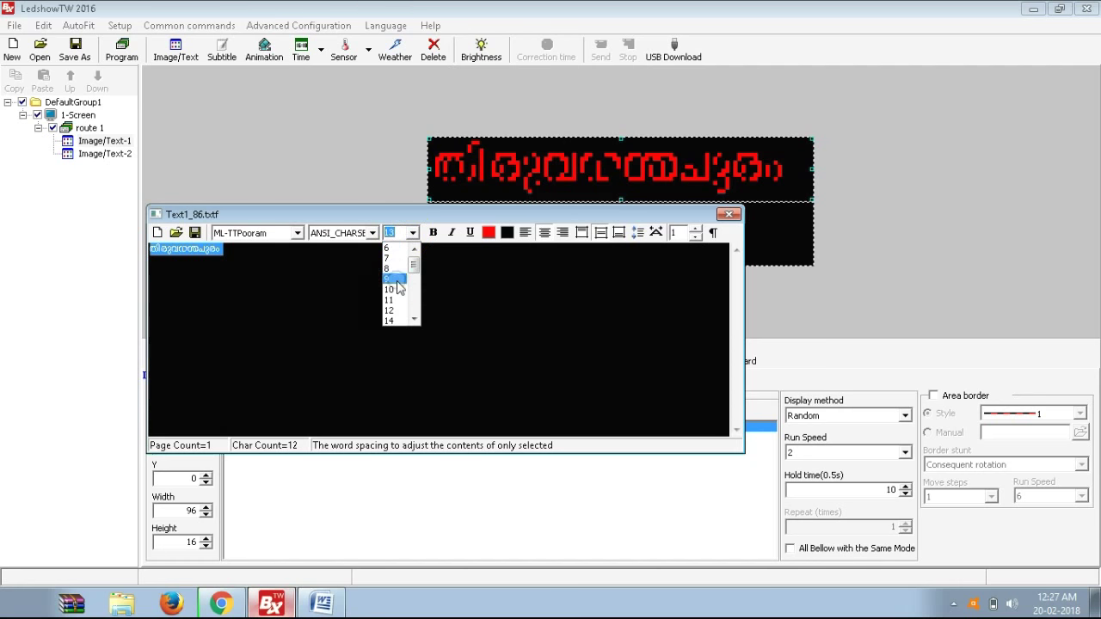
{"action": "left_click", "coordinate": [391, 320]}
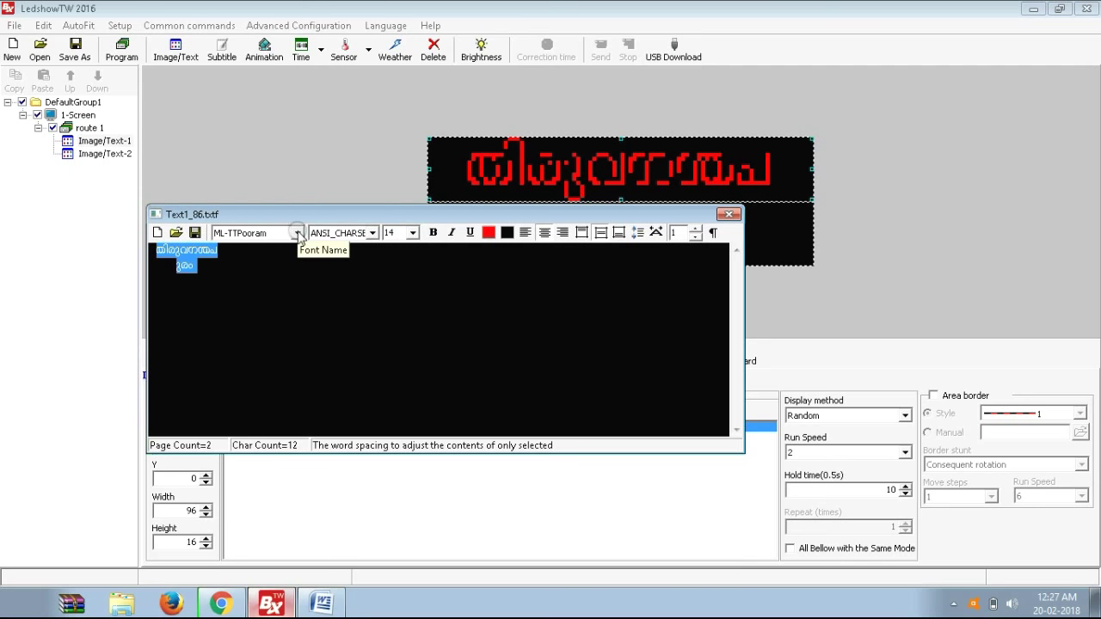
Set the Image/Text-1 place name's font size to 13, keep it centred and close its text editor.
{"action": "left_click", "coordinate": [413, 232]}
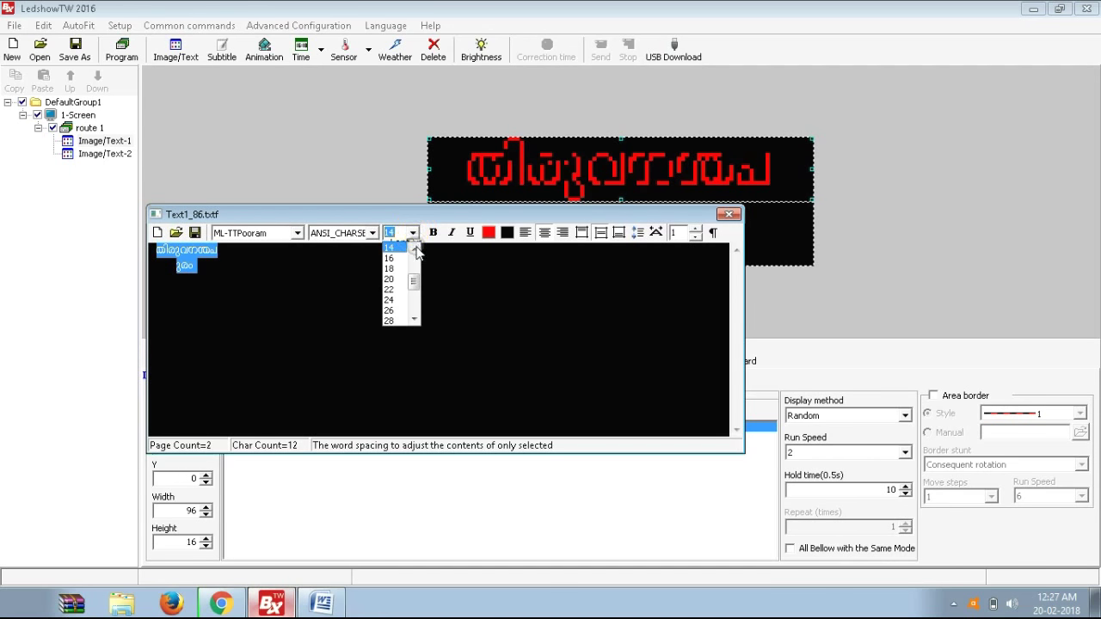
{"action": "left_click", "coordinate": [415, 249]}
{"action": "left_click", "coordinate": [401, 249]}
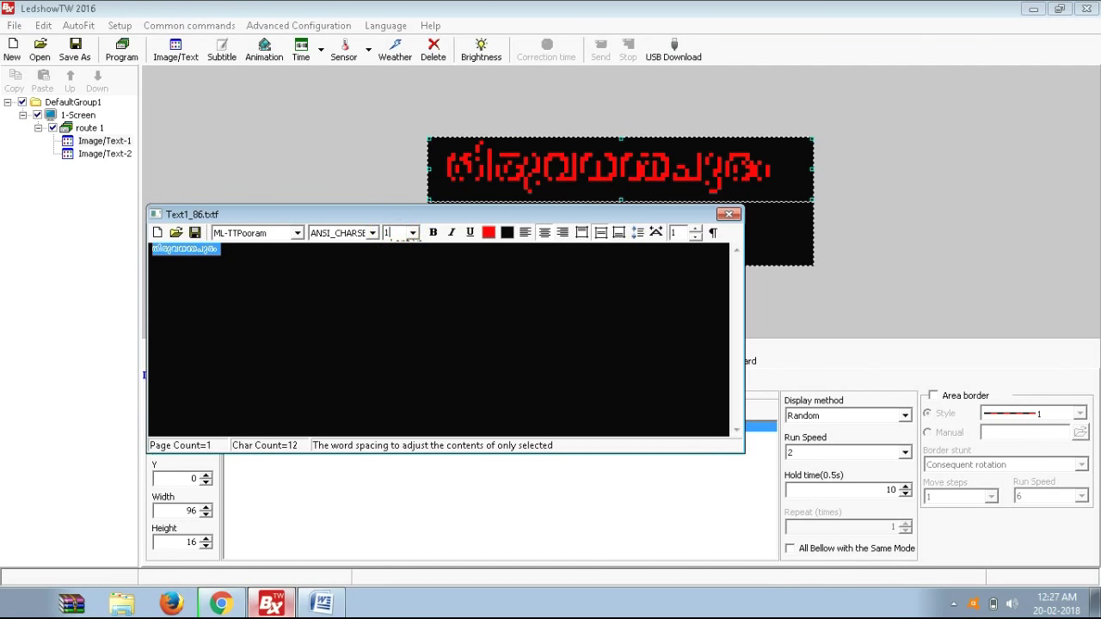
{"action": "key", "text": "Return"}
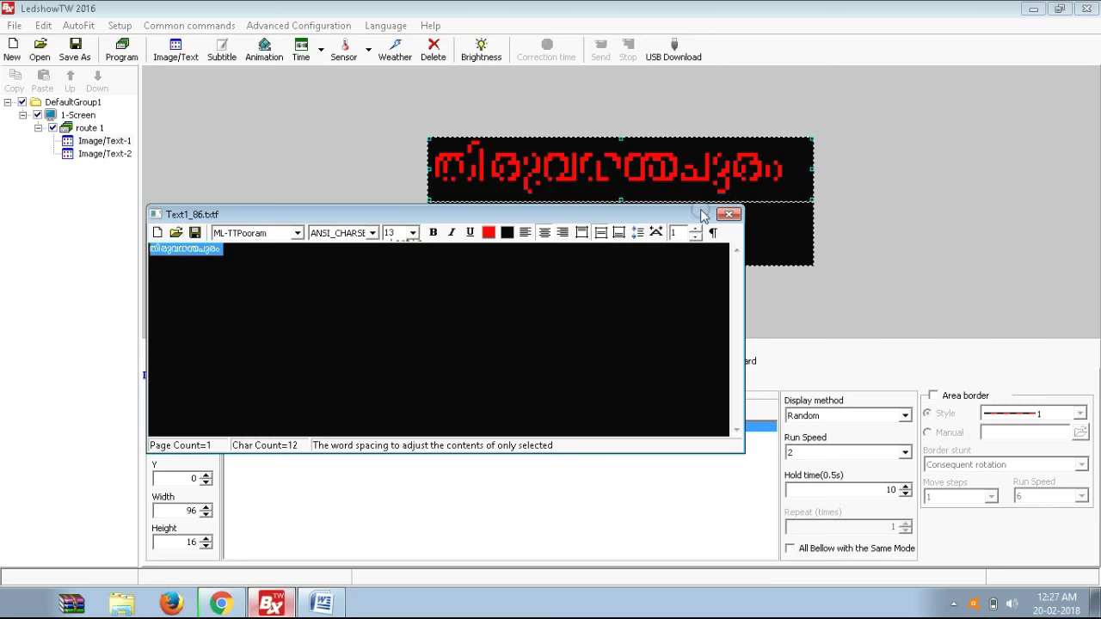
{"action": "left_click", "coordinate": [545, 233]}
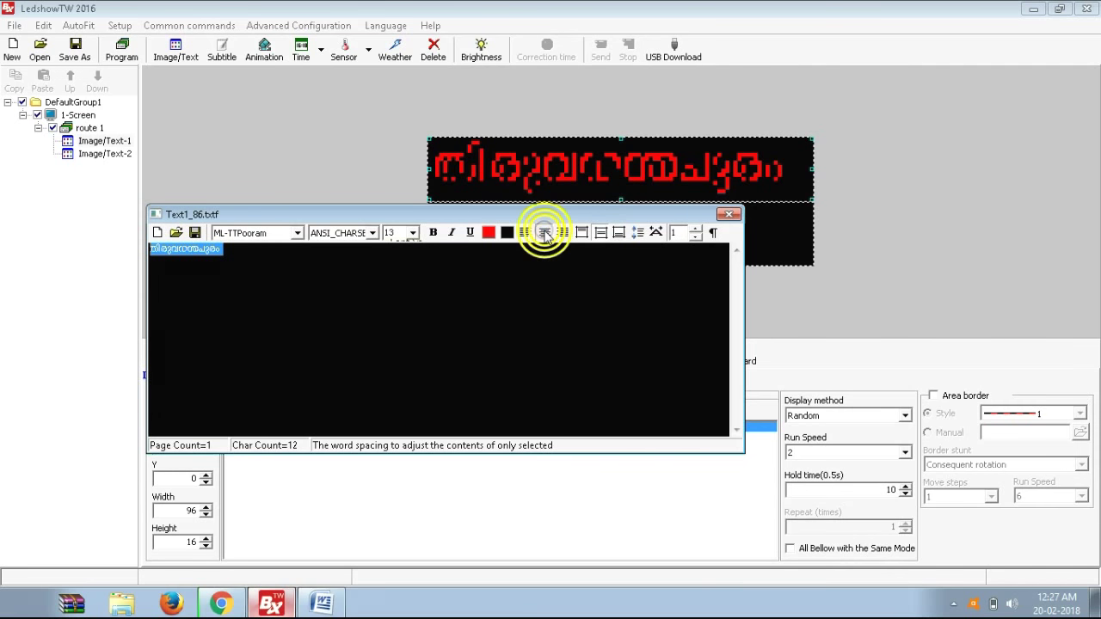
{"action": "left_click", "coordinate": [434, 232]}
{"action": "left_click", "coordinate": [434, 233]}
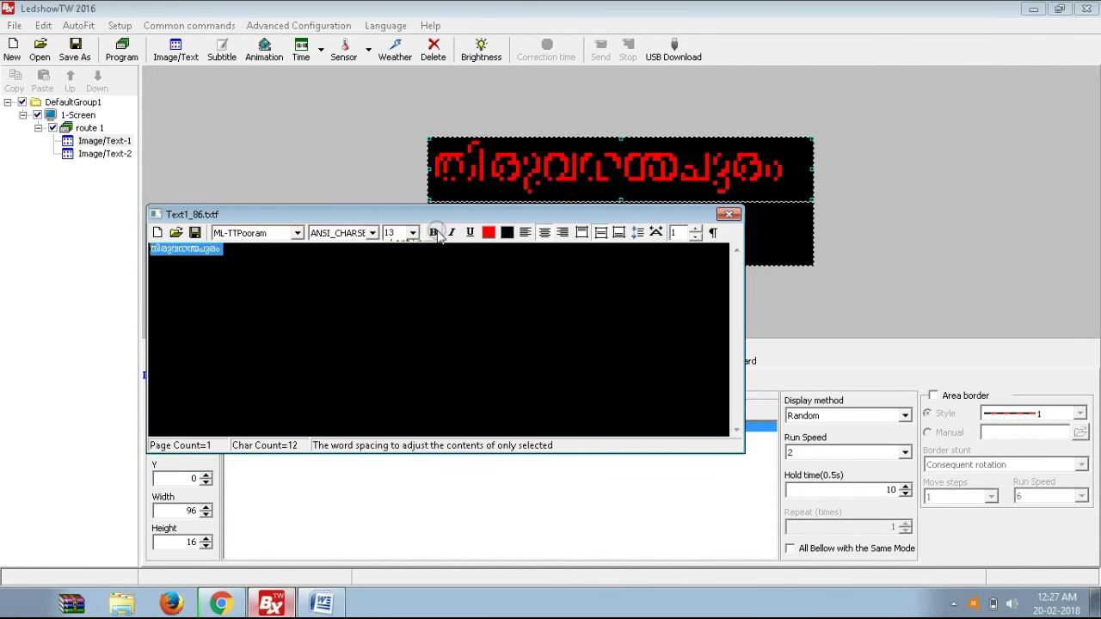
{"action": "left_click", "coordinate": [730, 215]}
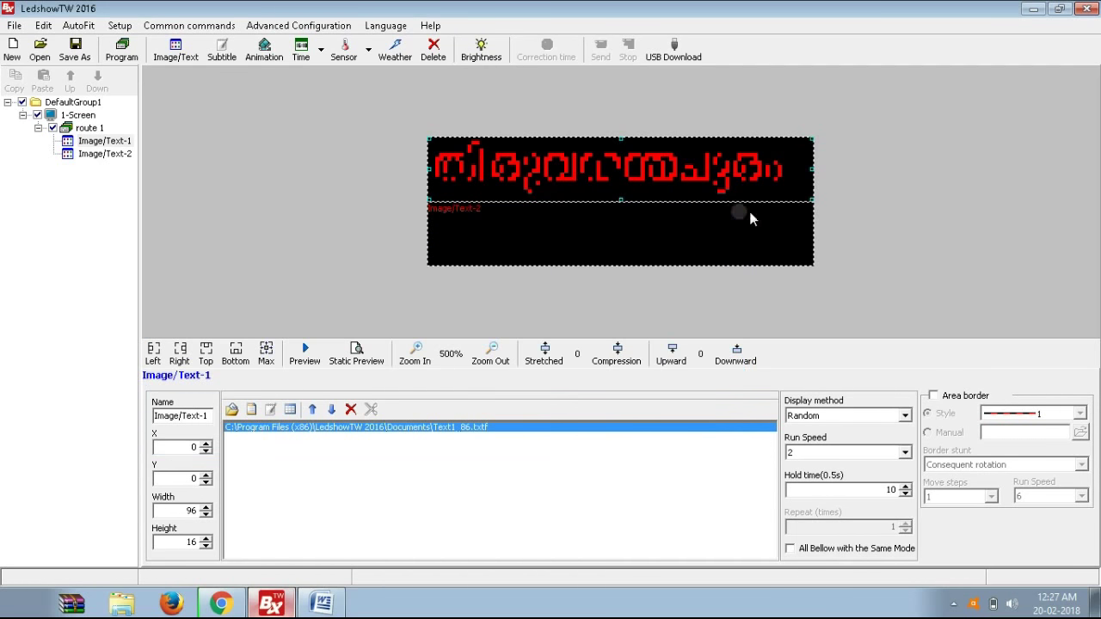
Set the display method of route 1's Image/Text-1 area to Direct show.
{"action": "left_click", "coordinate": [817, 417]}
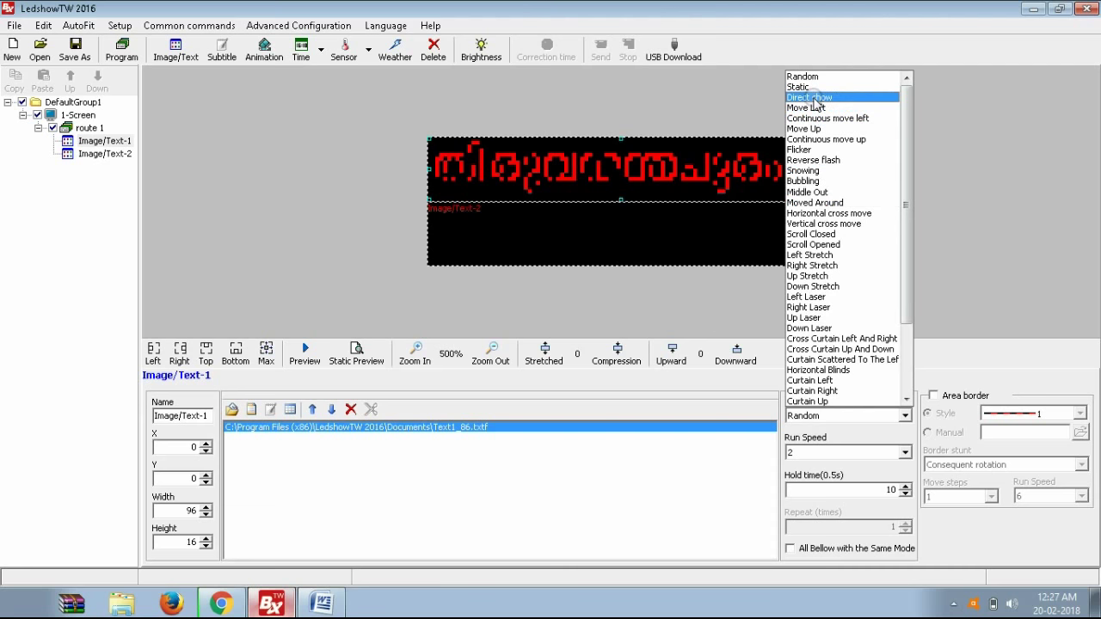
{"action": "left_click", "coordinate": [861, 100]}
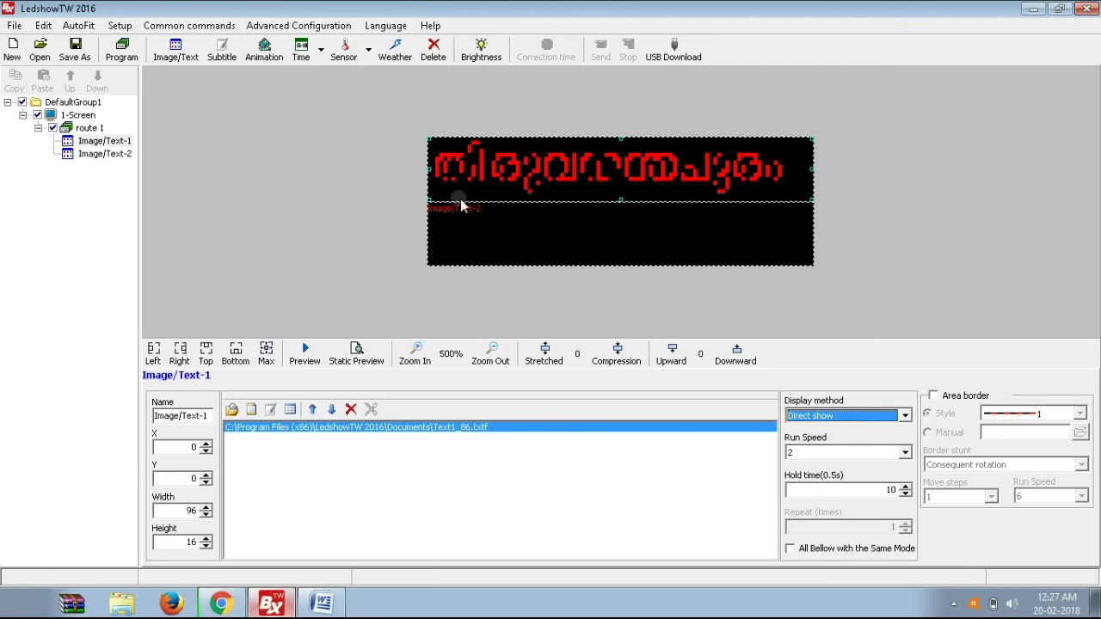
{"action": "left_click", "coordinate": [493, 198]}
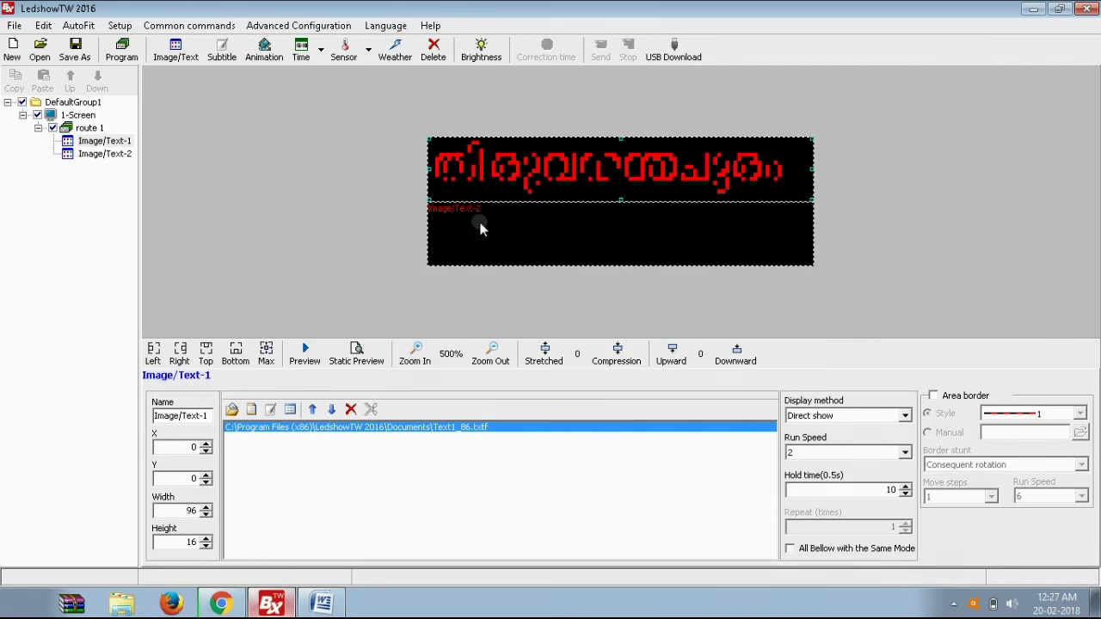
Select the Image/Text-2 area, then switch to Word and copy the two-line list of via stops under the first place name.
{"action": "left_click", "coordinate": [480, 228]}
{"action": "left_click", "coordinate": [321, 603]}
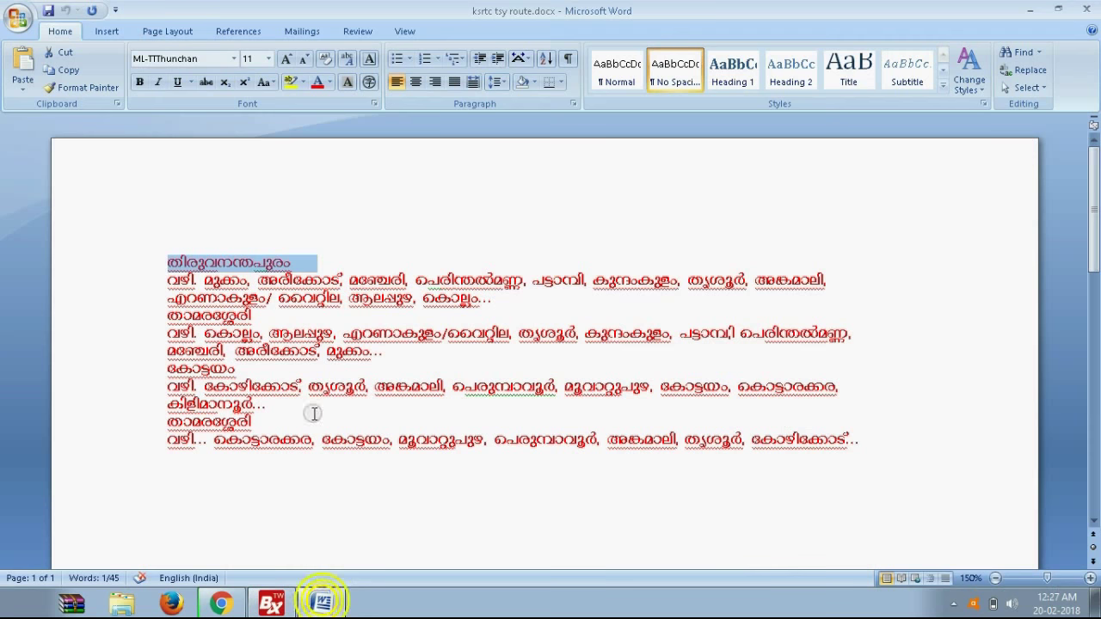
{"action": "triple_click", "coordinate": [169, 280]}
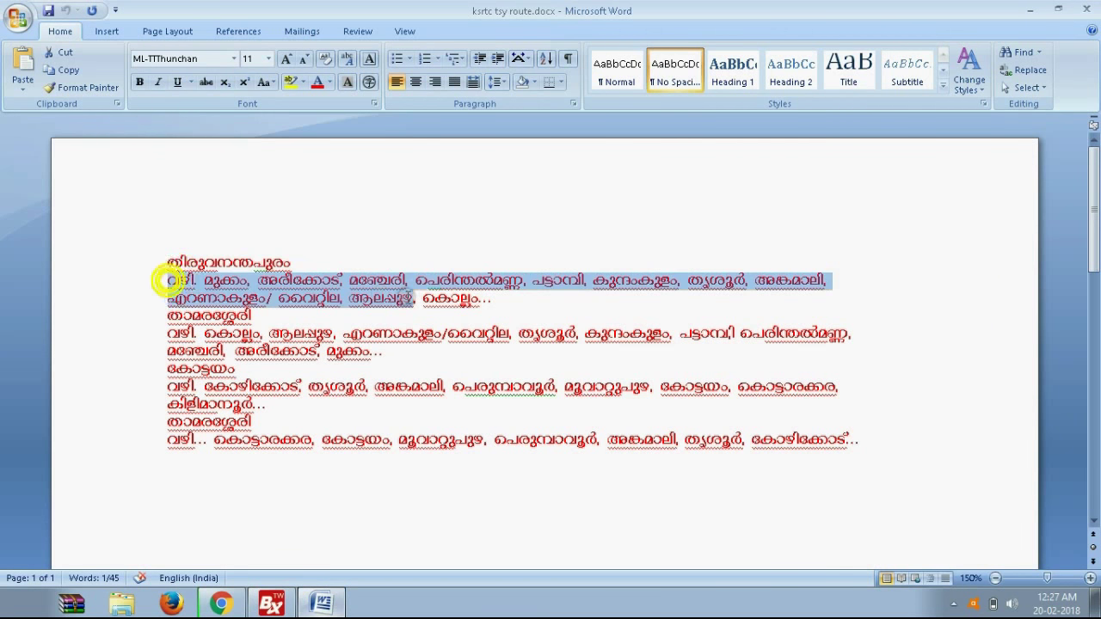
{"action": "right_click", "coordinate": [461, 292]}
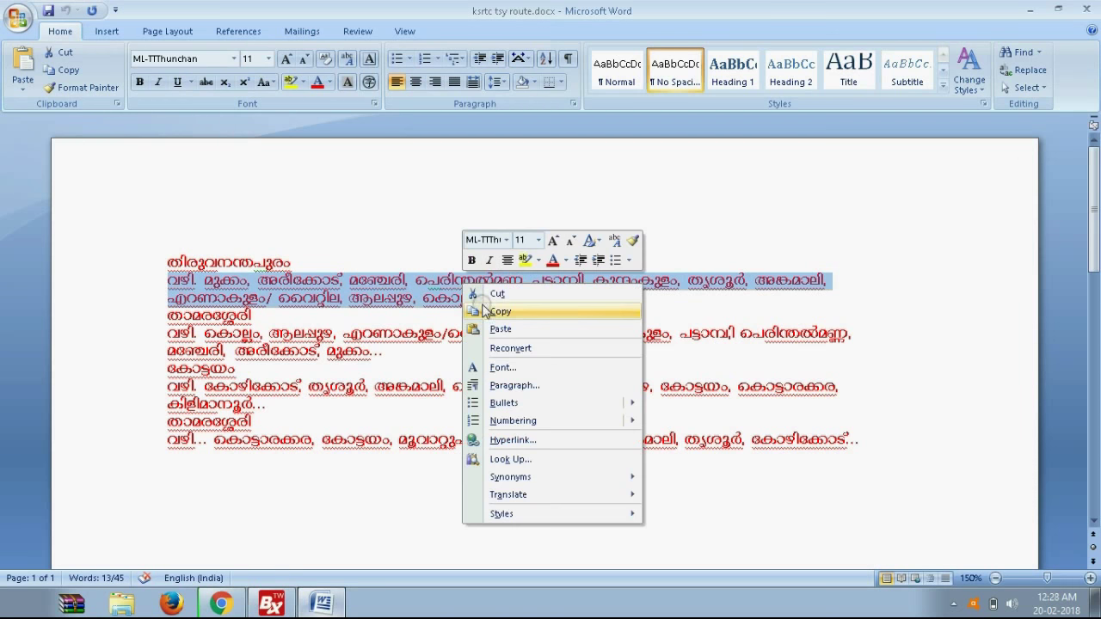
{"action": "left_click", "coordinate": [499, 313]}
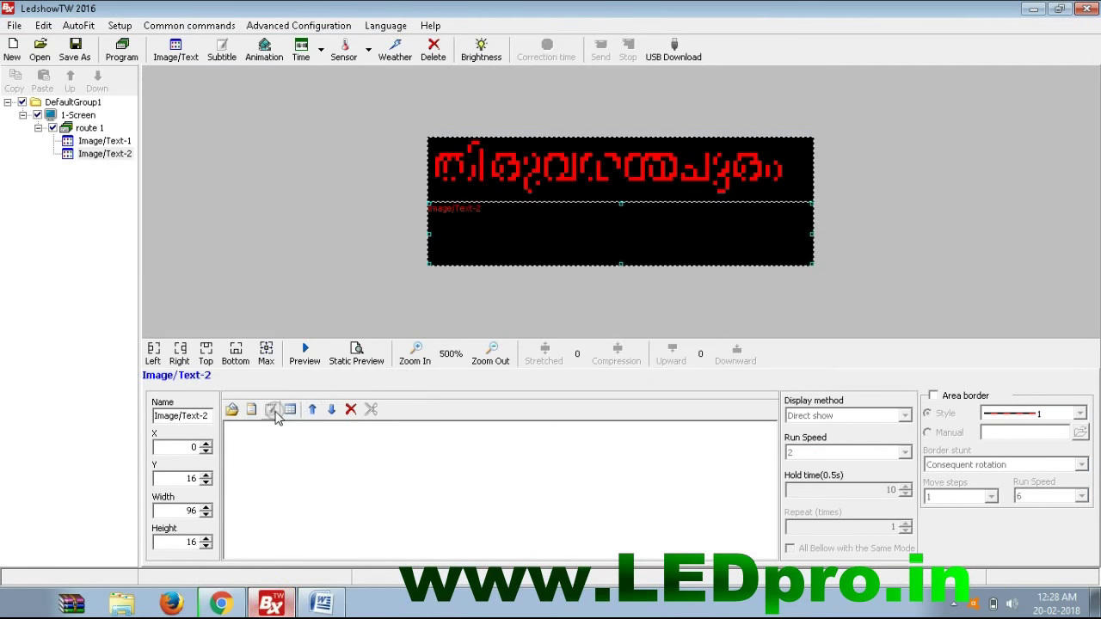
Back in LedshowTW, paste the copied via stops into a new subtitle file for Image/Text-2 and set their font to ML-TTThunchan.
{"action": "left_click", "coordinate": [272, 411]}
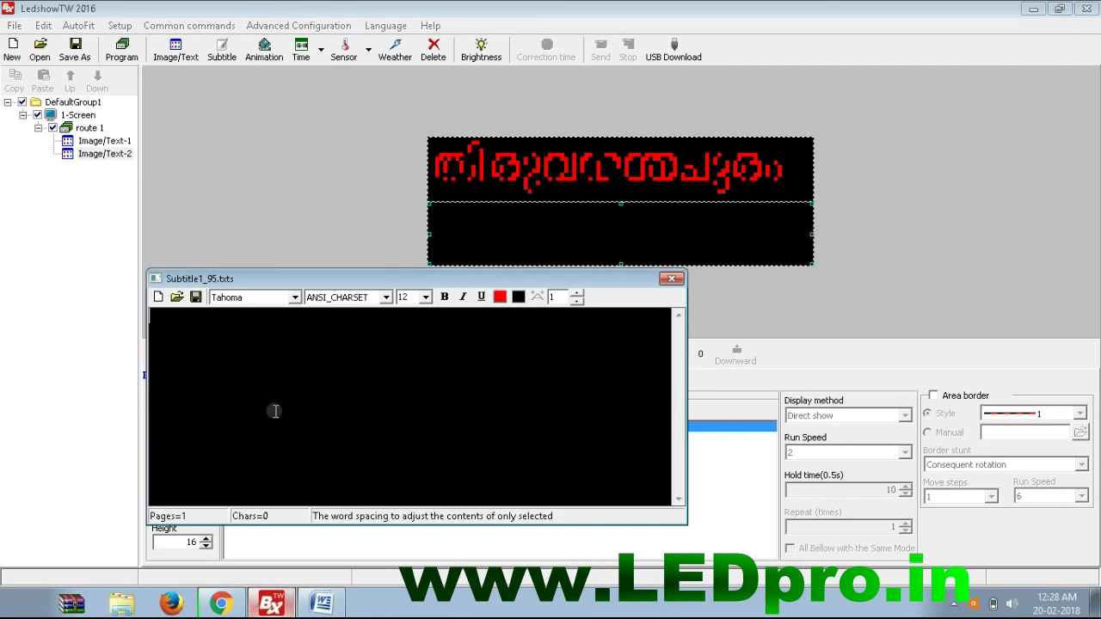
{"action": "key", "text": "ctrl+v"}
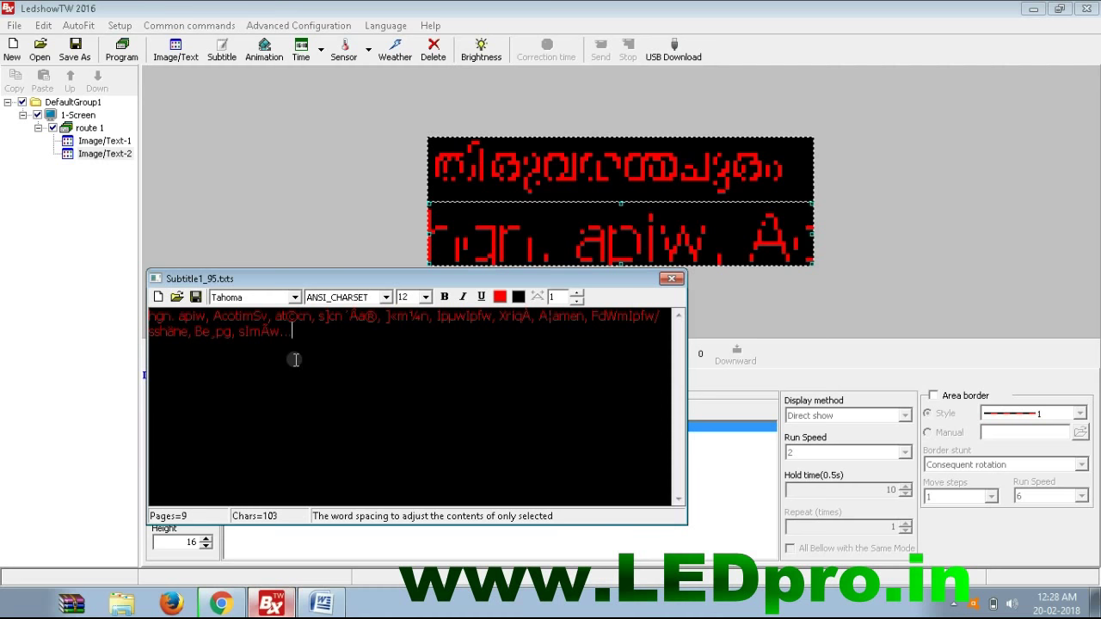
{"action": "key", "text": "ctrl+a"}
{"action": "left_click", "coordinate": [295, 296]}
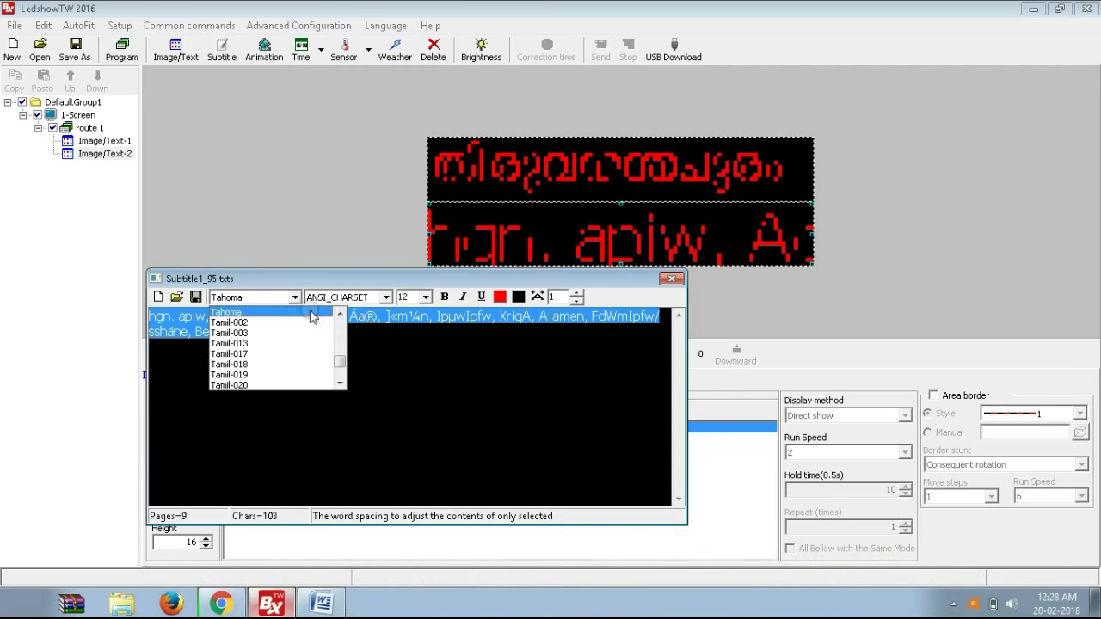
{"action": "mouse_move", "coordinate": [340, 361]}
{"action": "left_mouse_down"}
{"action": "mouse_move", "coordinate": [342, 339]}
{"action": "mouse_move", "coordinate": [340, 372]}
{"action": "left_mouse_up"}
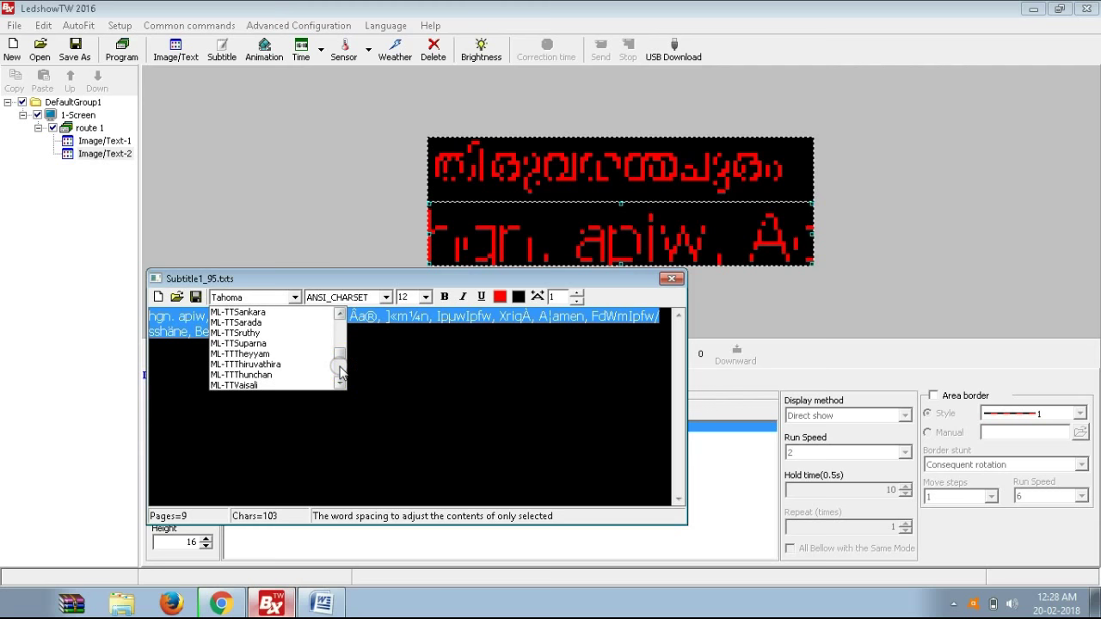
{"action": "left_click", "coordinate": [289, 375]}
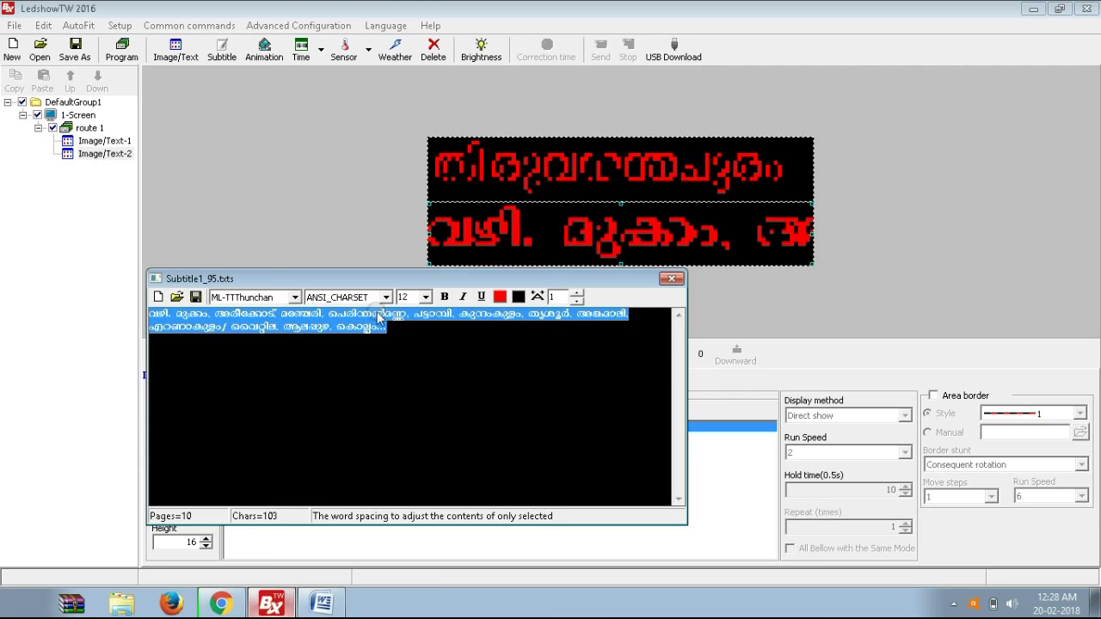
Set the via-stops text's font size to 14 and insert a space at its beginning.
{"action": "left_click", "coordinate": [426, 297]}
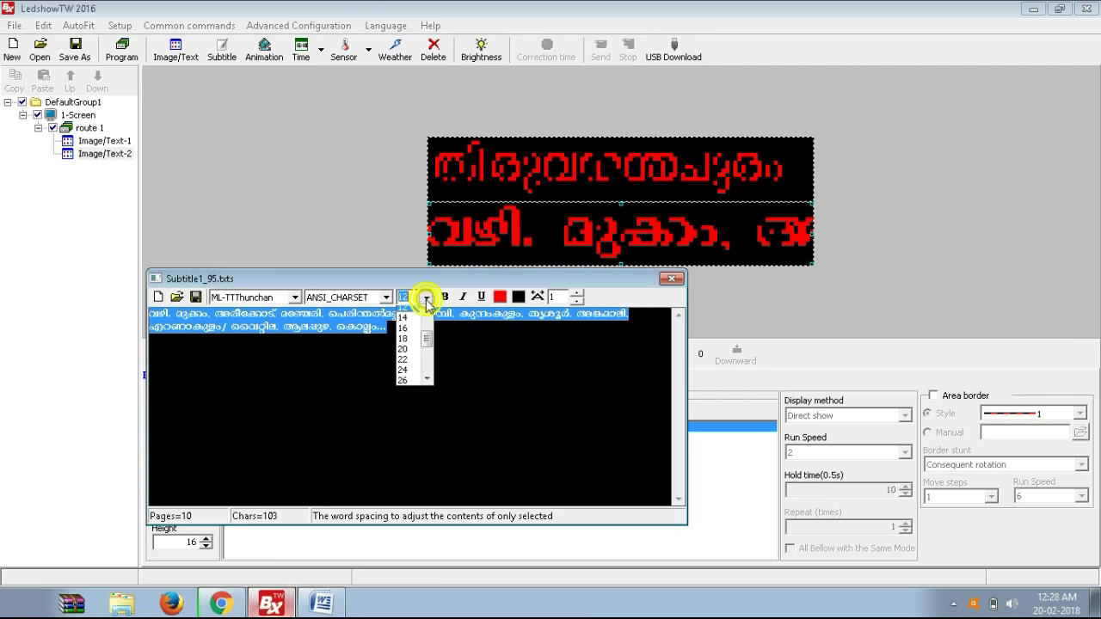
{"action": "left_click", "coordinate": [415, 323]}
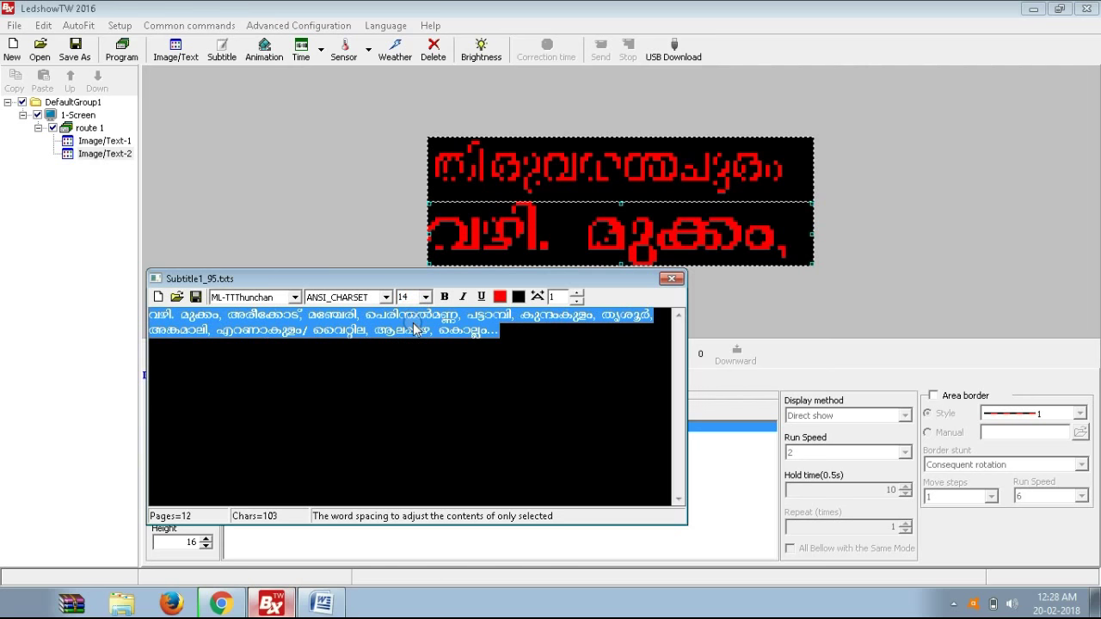
{"action": "left_click", "coordinate": [158, 317]}
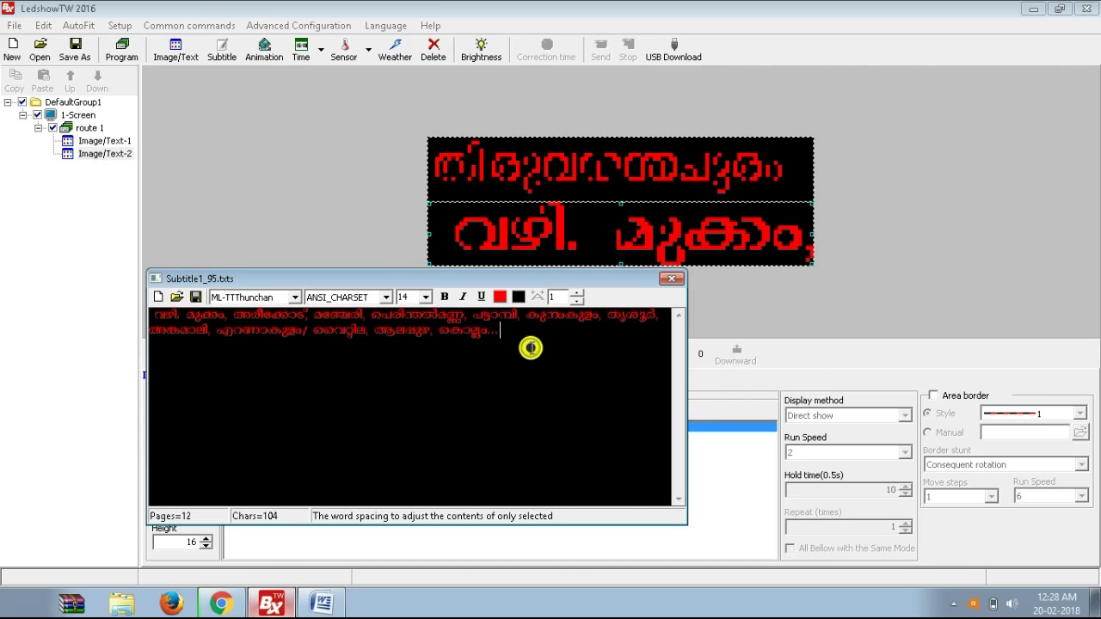
Close the subtitle editor and set the Image/Text-2 area's run speed to 4.
{"action": "left_click", "coordinate": [672, 279]}
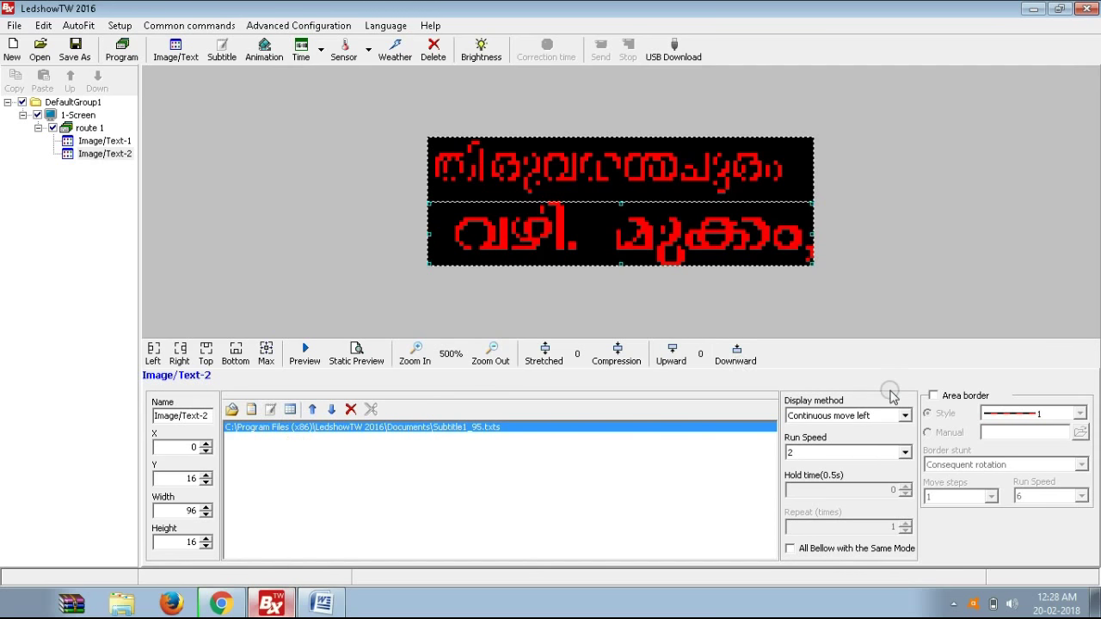
{"action": "left_click", "coordinate": [864, 454]}
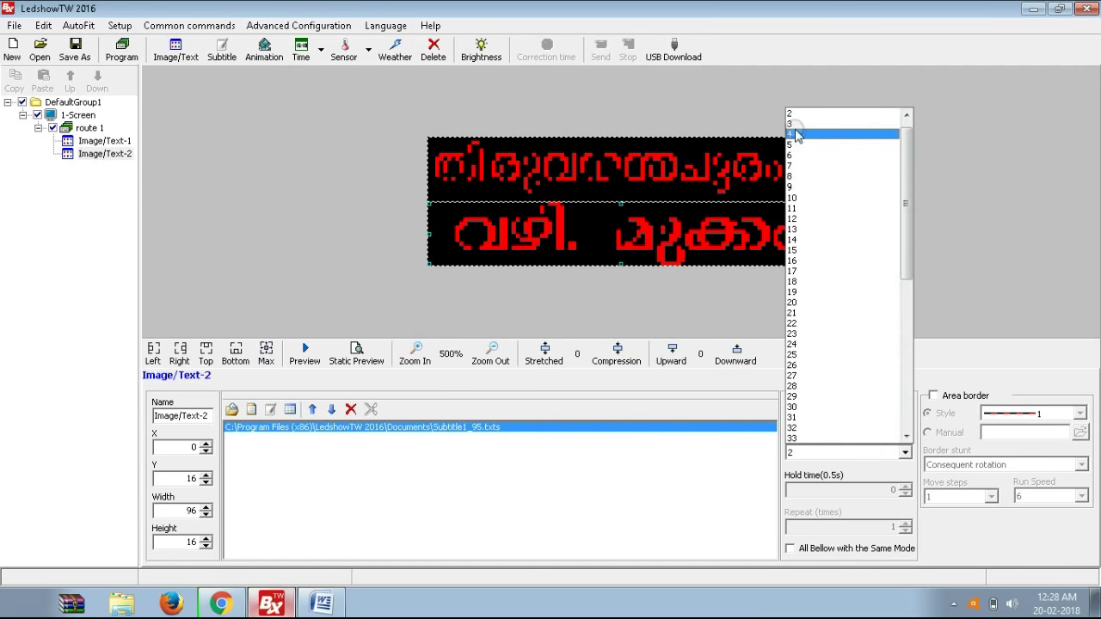
{"action": "left_click", "coordinate": [795, 125]}
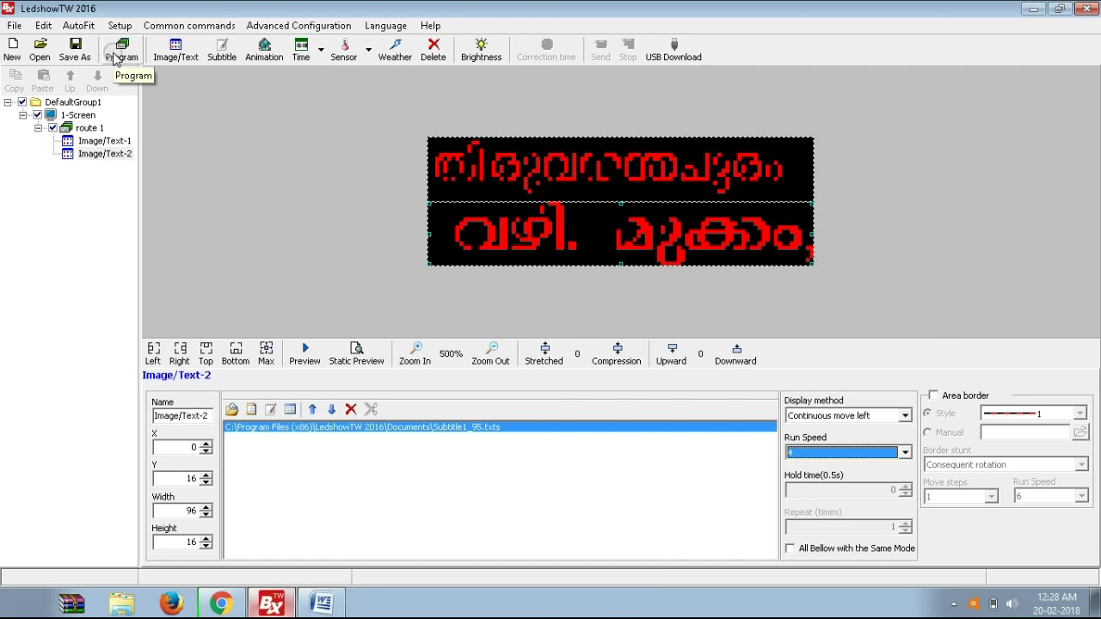
Add a second program named "route 2" and turn off its program border.
{"action": "left_click", "coordinate": [114, 55]}
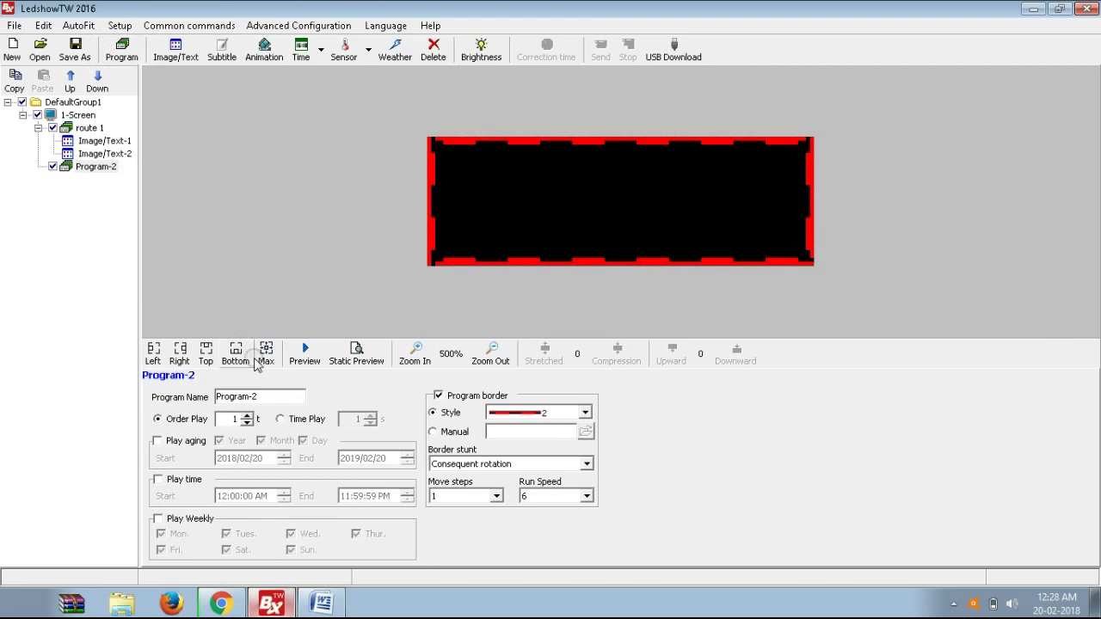
{"action": "double_click", "coordinate": [265, 396]}
{"action": "type", "text": "route 2"}
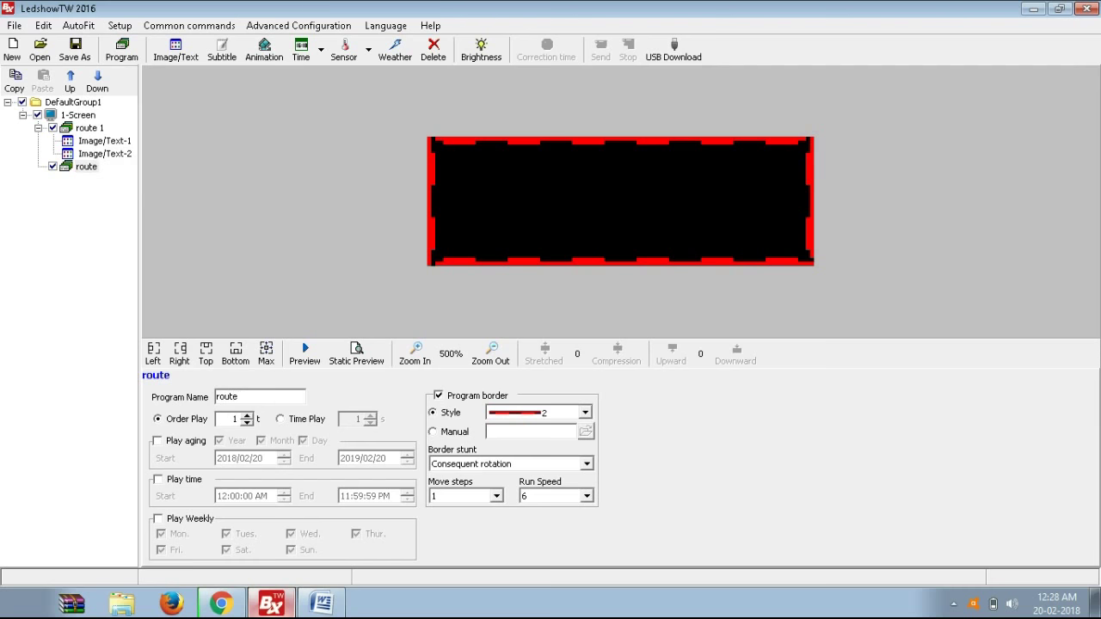
{"action": "left_click", "coordinate": [439, 395]}
{"action": "left_click", "coordinate": [439, 396]}
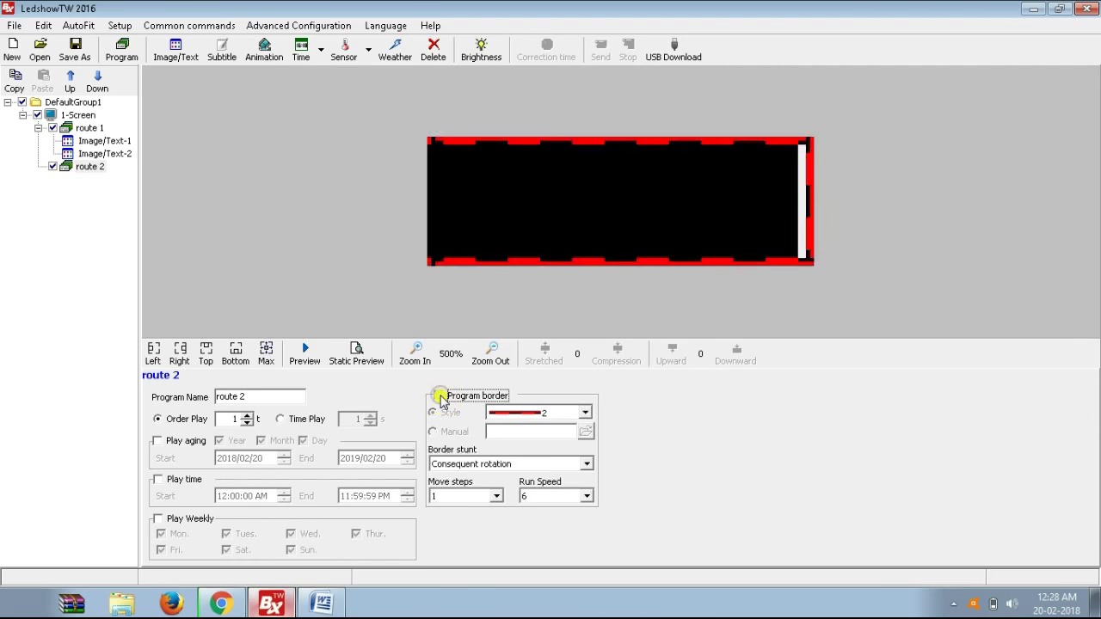
{"action": "left_click", "coordinate": [439, 395]}
Add an image/text area to route 2 and size it 96×16 across the upper half of the display.
{"action": "left_click", "coordinate": [177, 55]}
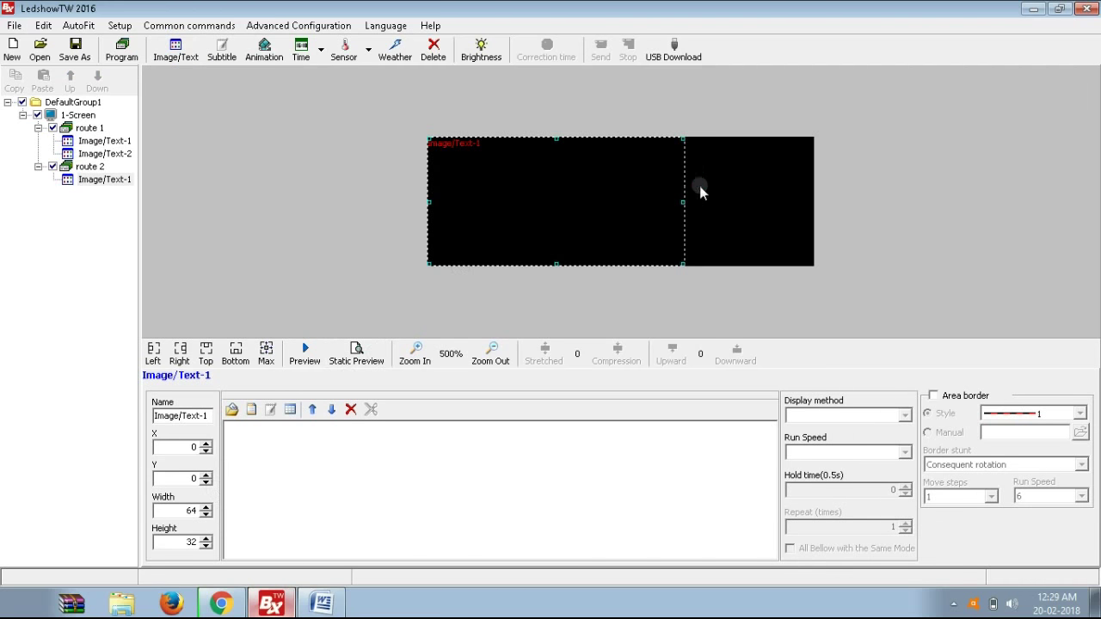
{"action": "left_click_drag", "start_coordinate": [684, 264], "coordinate": [814, 205]}
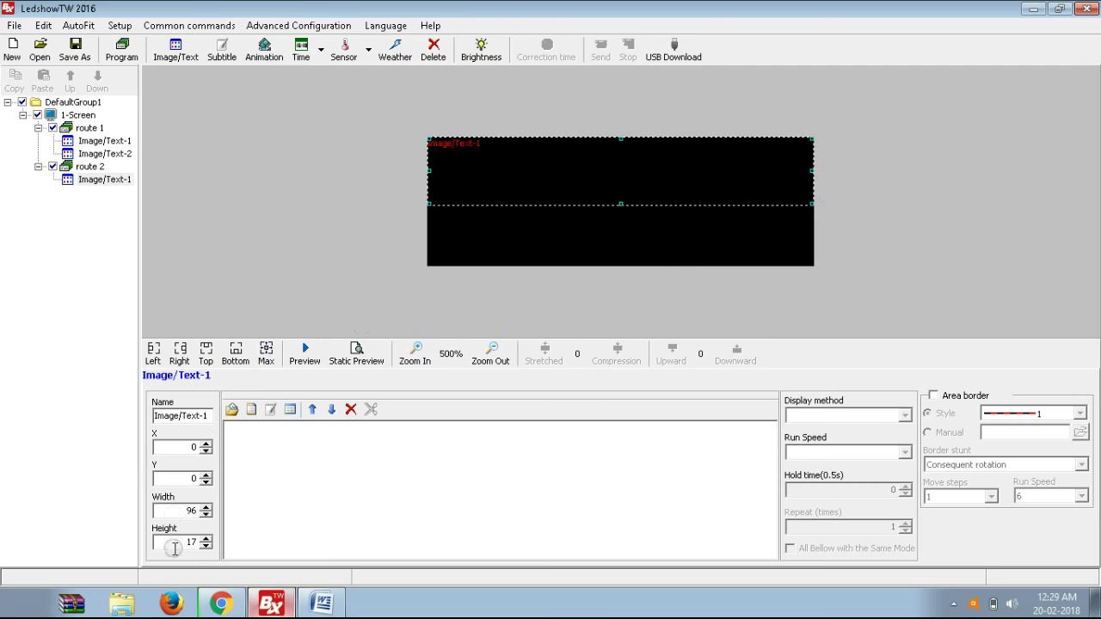
{"action": "left_click", "coordinate": [206, 549]}
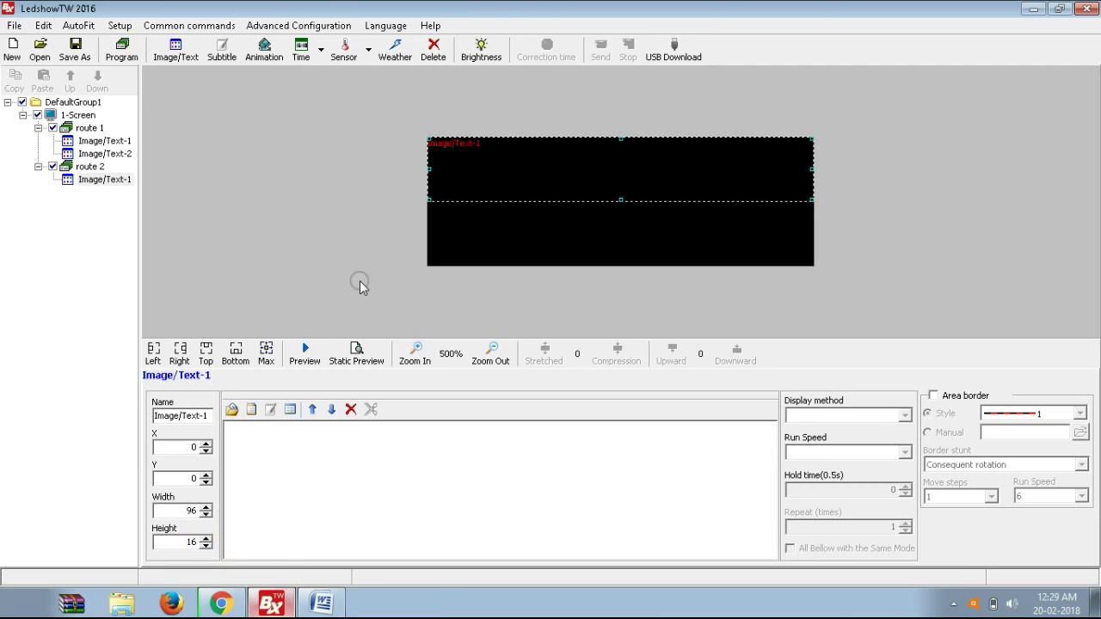
Add a second 96×16 image/text area across the lower half of route 2's display, then select route 2's Image/Text-1 area.
{"action": "left_click", "coordinate": [169, 52]}
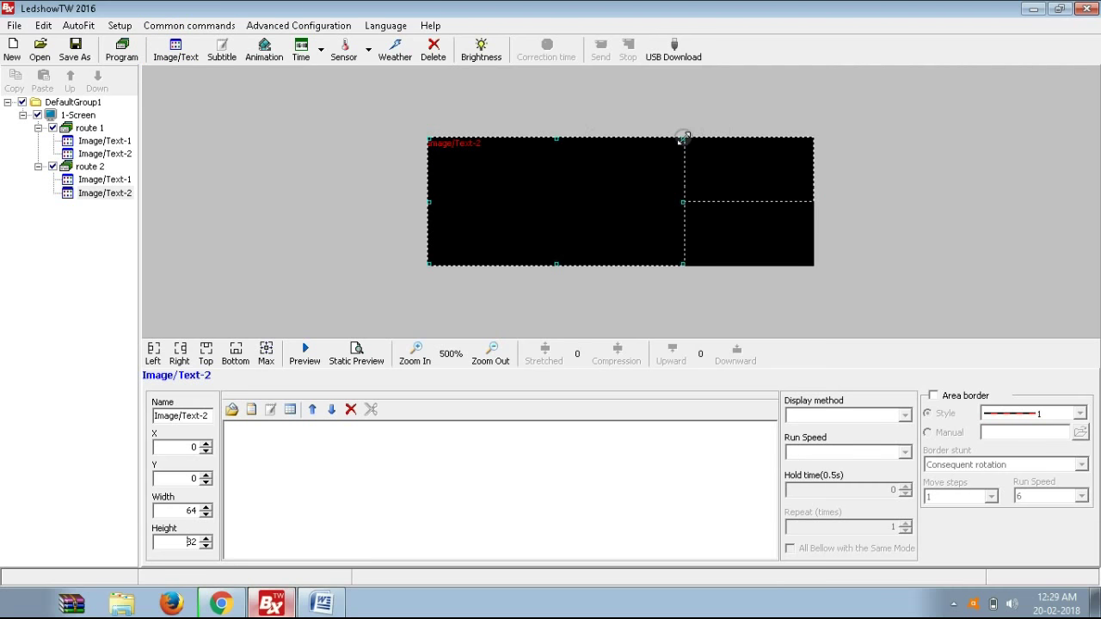
{"action": "left_click_drag", "start_coordinate": [684, 137], "coordinate": [813, 203]}
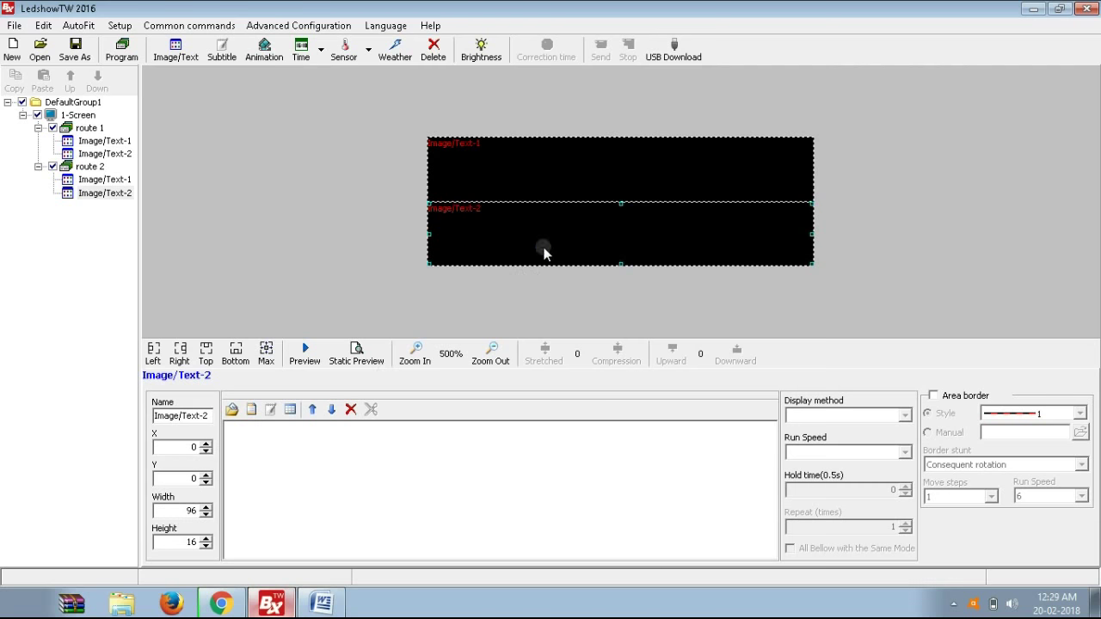
{"action": "left_click", "coordinate": [551, 173]}
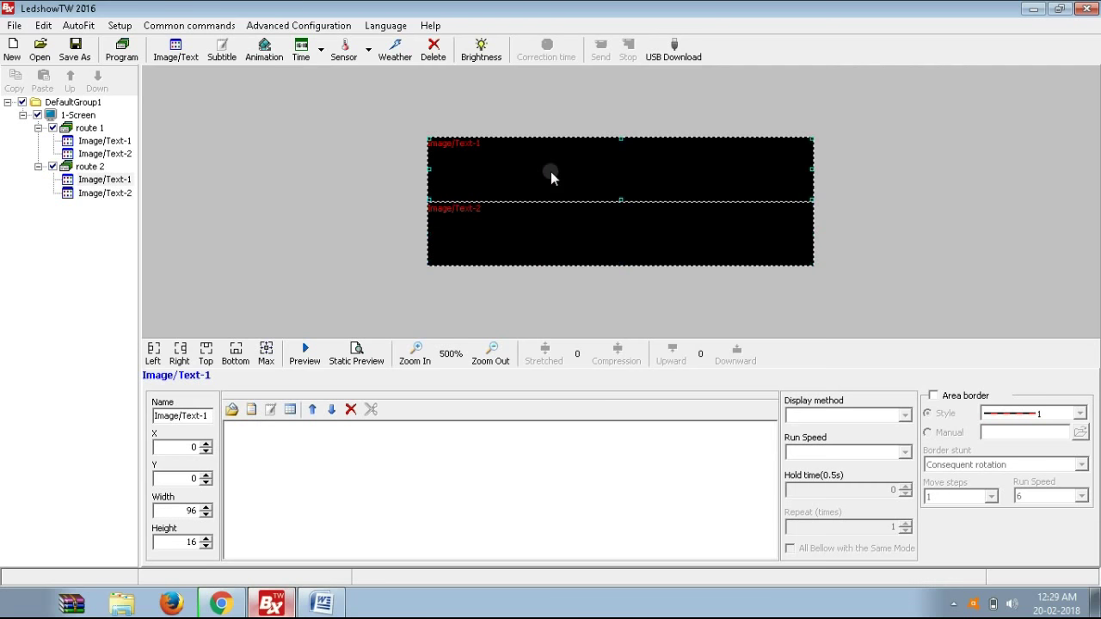
{"action": "left_click", "coordinate": [534, 240]}
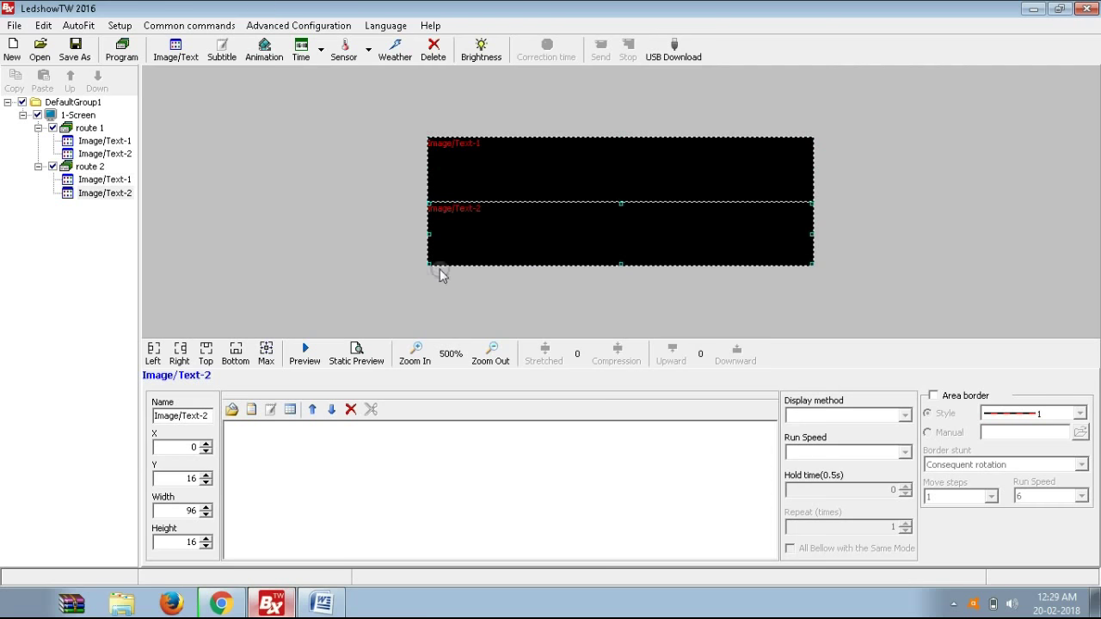
{"action": "left_click", "coordinate": [98, 179]}
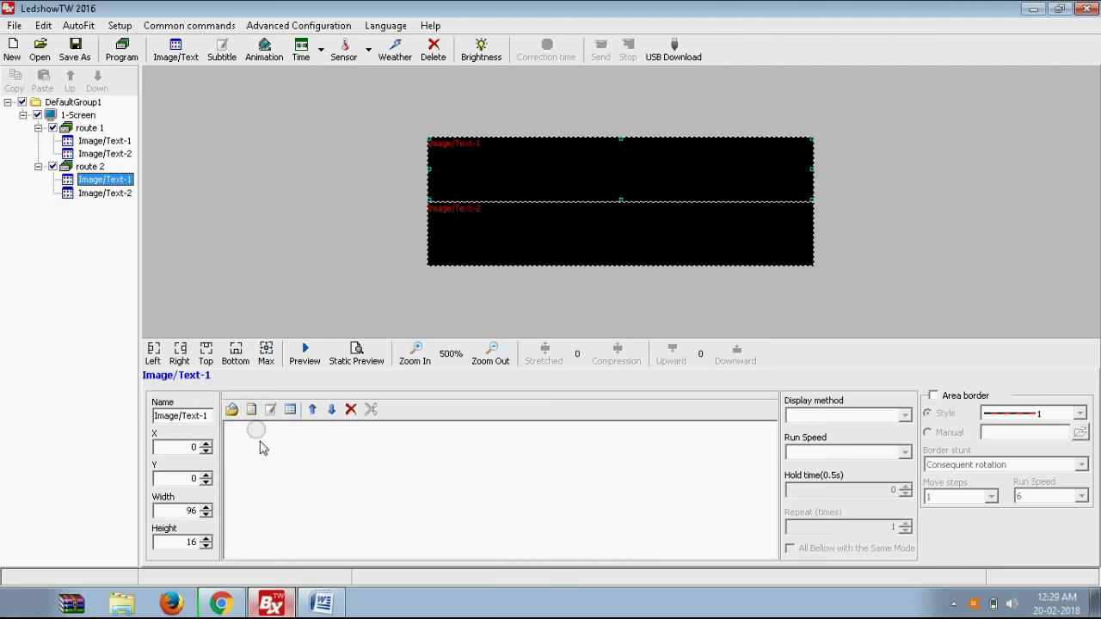
Copy the first താമരശ്ശേരി heading from the Word document and paste it into a new text file in route 2's Image/Text-1 area in LedshowTW.
{"action": "left_click", "coordinate": [319, 602]}
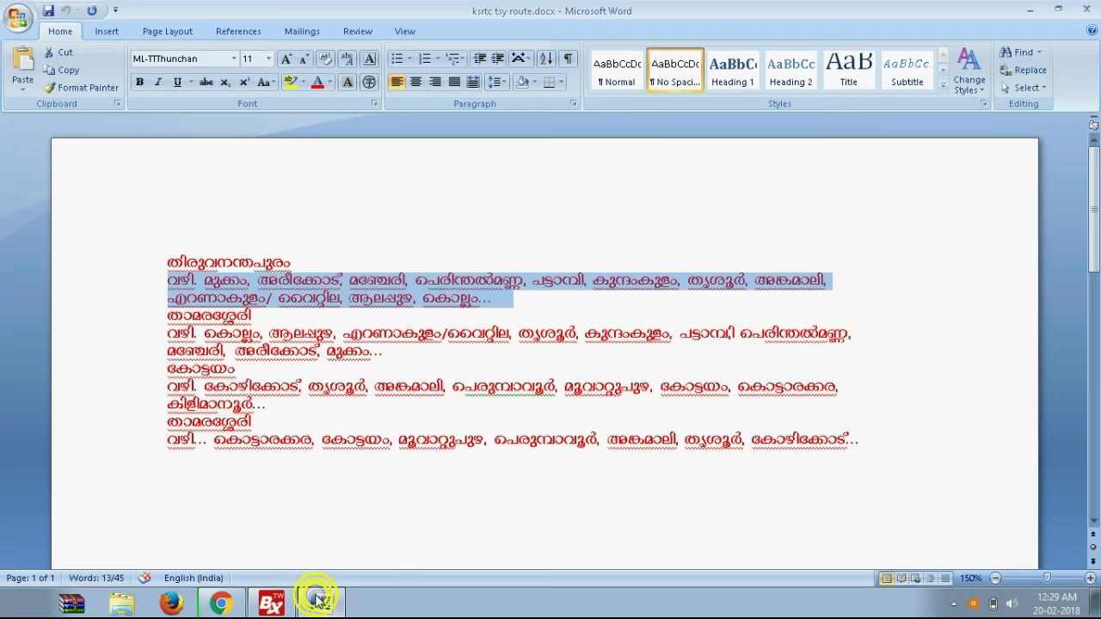
{"action": "triple_click", "coordinate": [263, 315]}
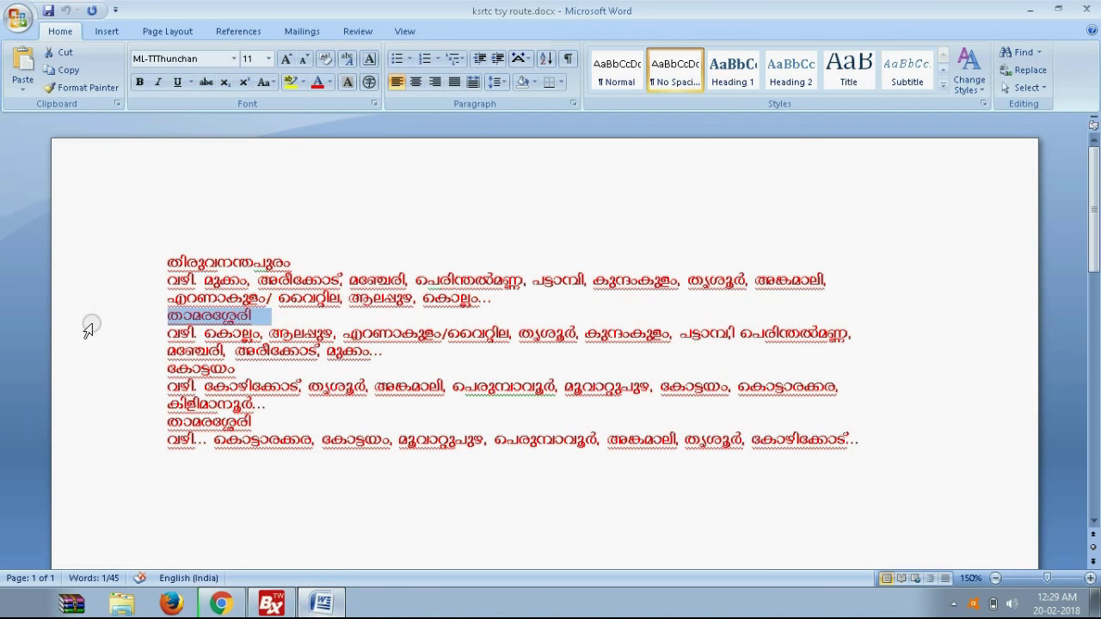
{"action": "right_click", "coordinate": [208, 318]}
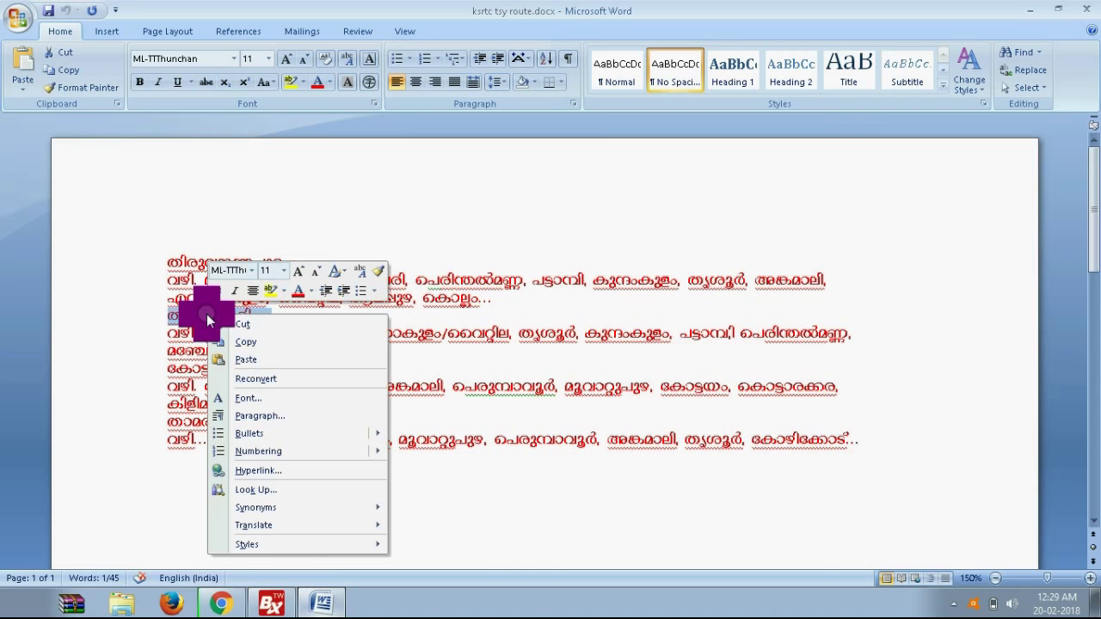
{"action": "left_click", "coordinate": [243, 343]}
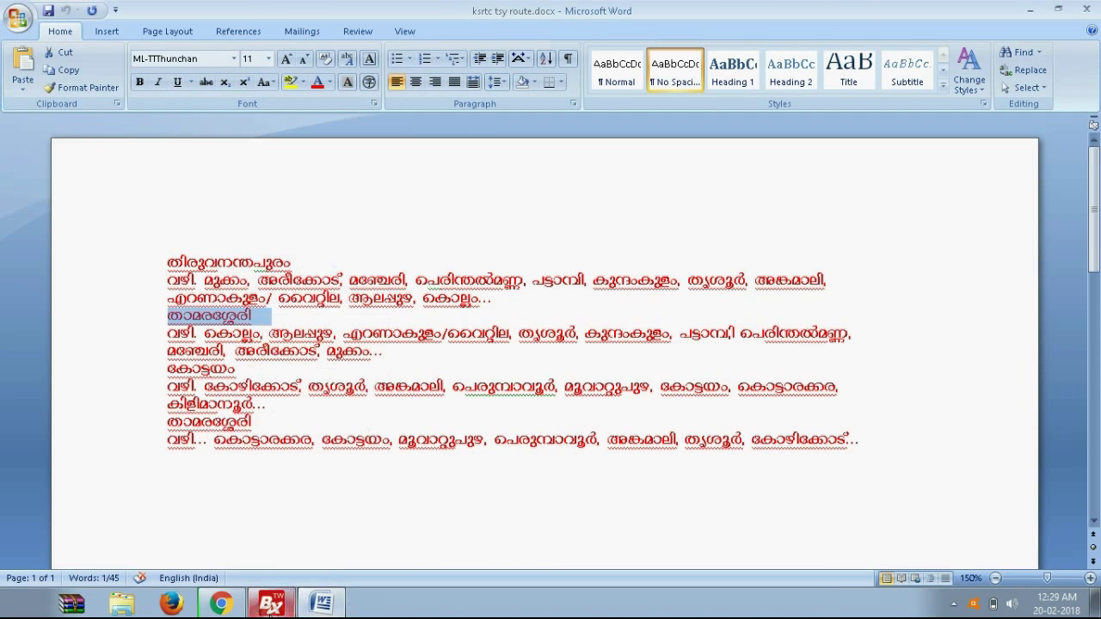
{"action": "left_click", "coordinate": [271, 604]}
{"action": "left_click", "coordinate": [251, 410]}
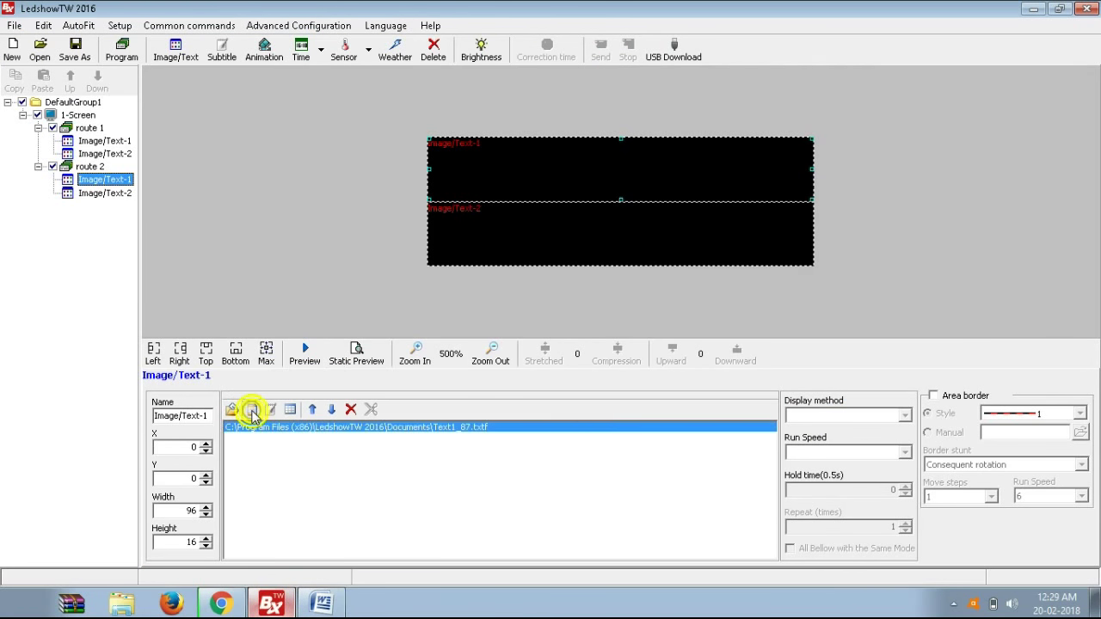
{"action": "key", "text": "ctrl+v"}
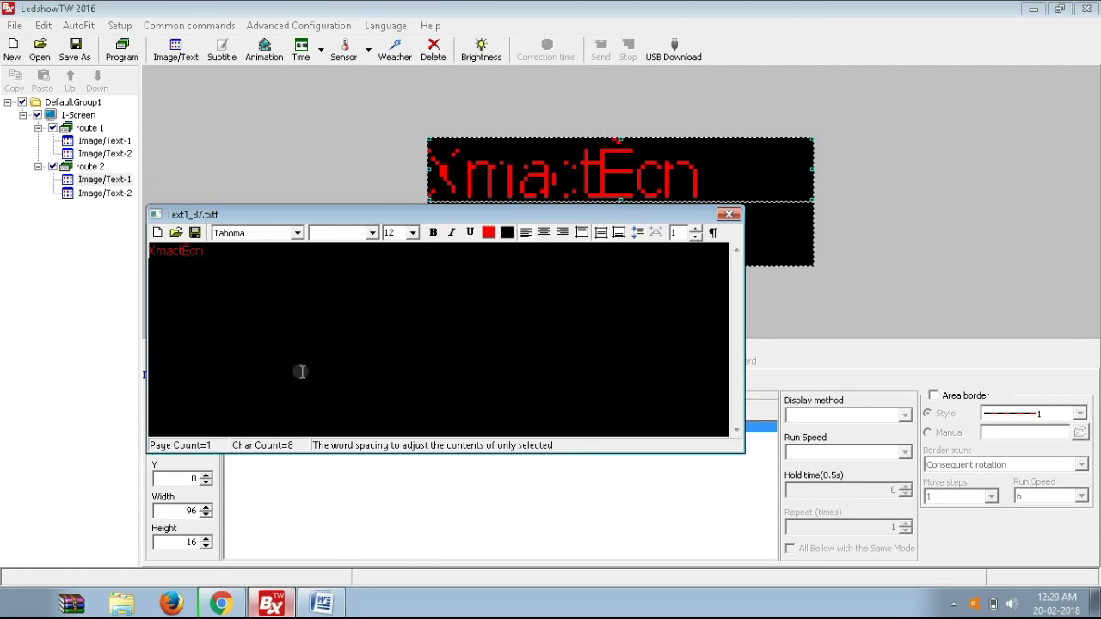
Format the pasted heading in the ML-TTThunchan font with ANSI_CHARSET at size 14.
{"action": "double_click", "coordinate": [207, 251]}
{"action": "left_click", "coordinate": [286, 238]}
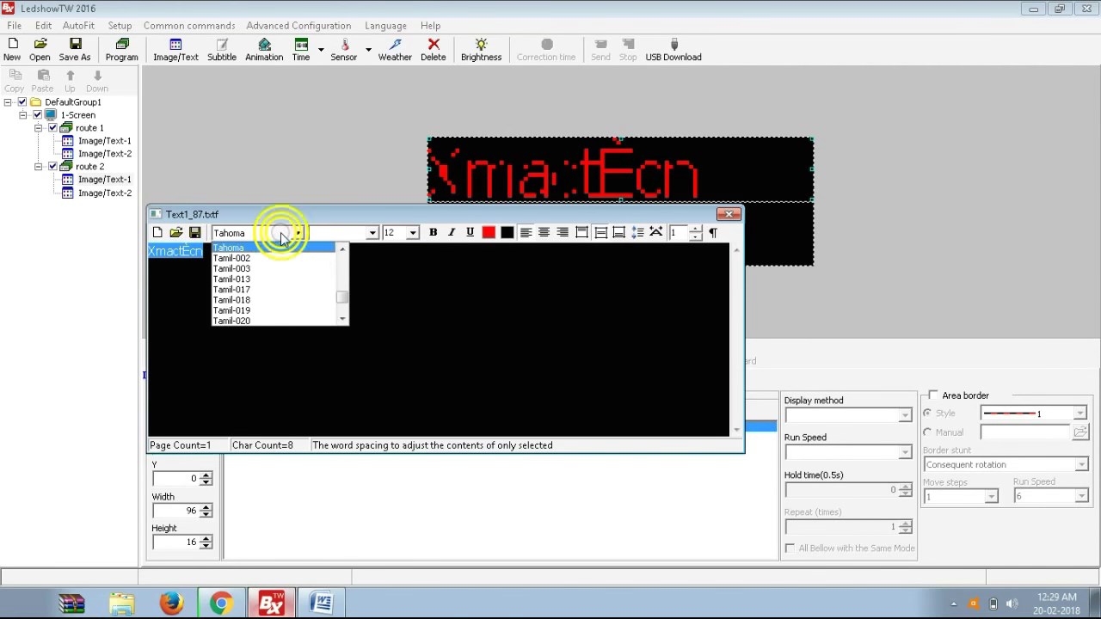
{"action": "left_click_drag", "start_coordinate": [344, 284], "coordinate": [342, 297]}
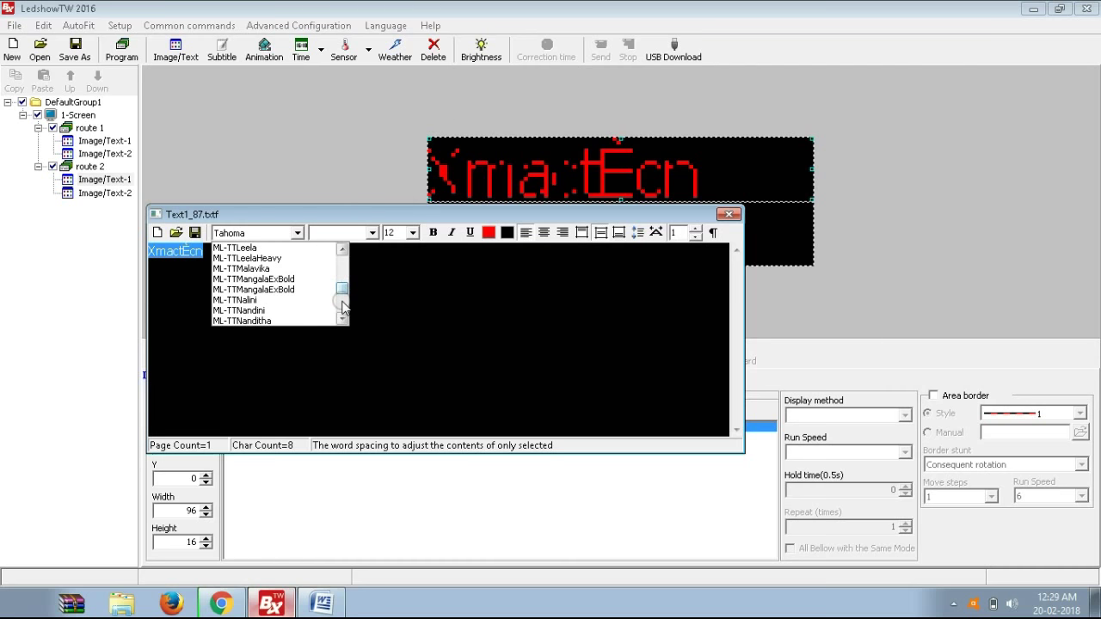
{"action": "left_click", "coordinate": [344, 301]}
{"action": "left_click", "coordinate": [340, 297]}
{"action": "left_click", "coordinate": [341, 298]}
{"action": "left_click", "coordinate": [314, 311]}
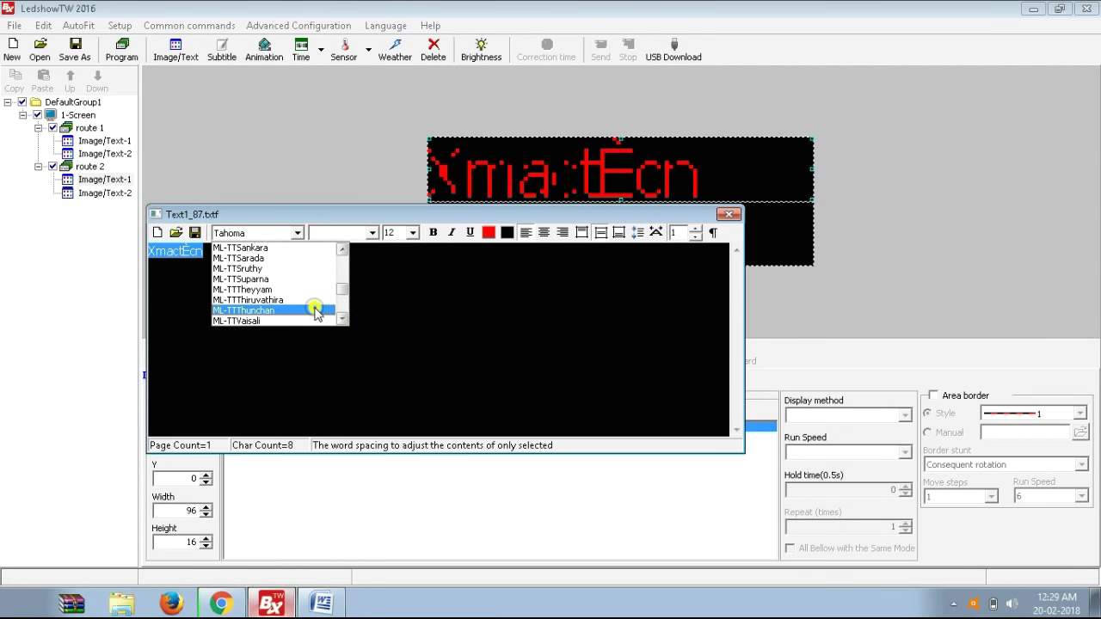
{"action": "left_click", "coordinate": [348, 232]}
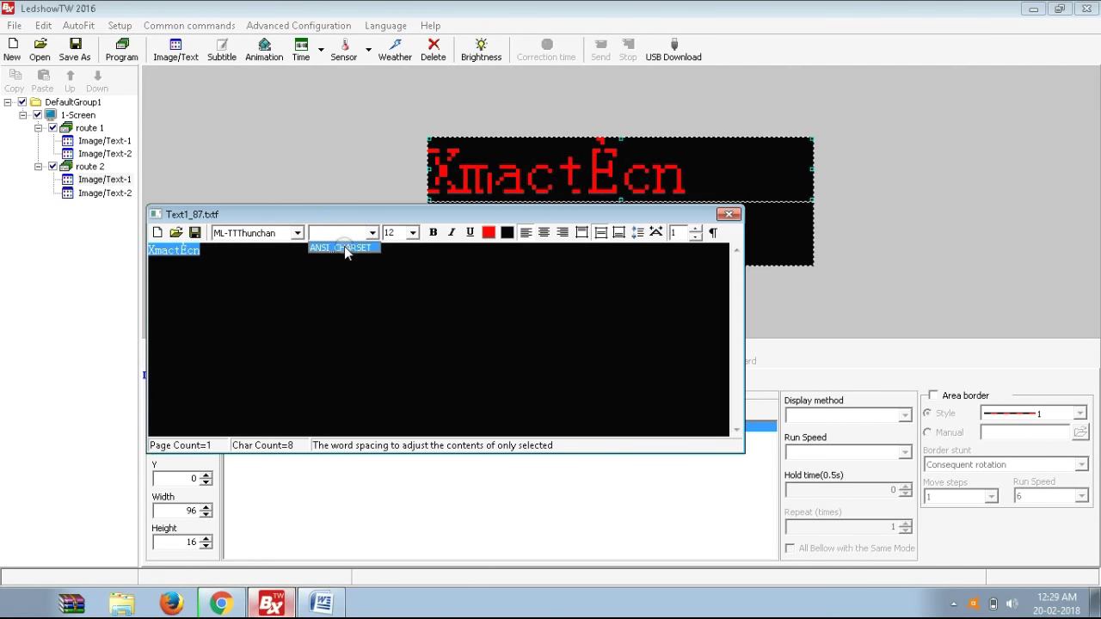
{"action": "left_click", "coordinate": [345, 249]}
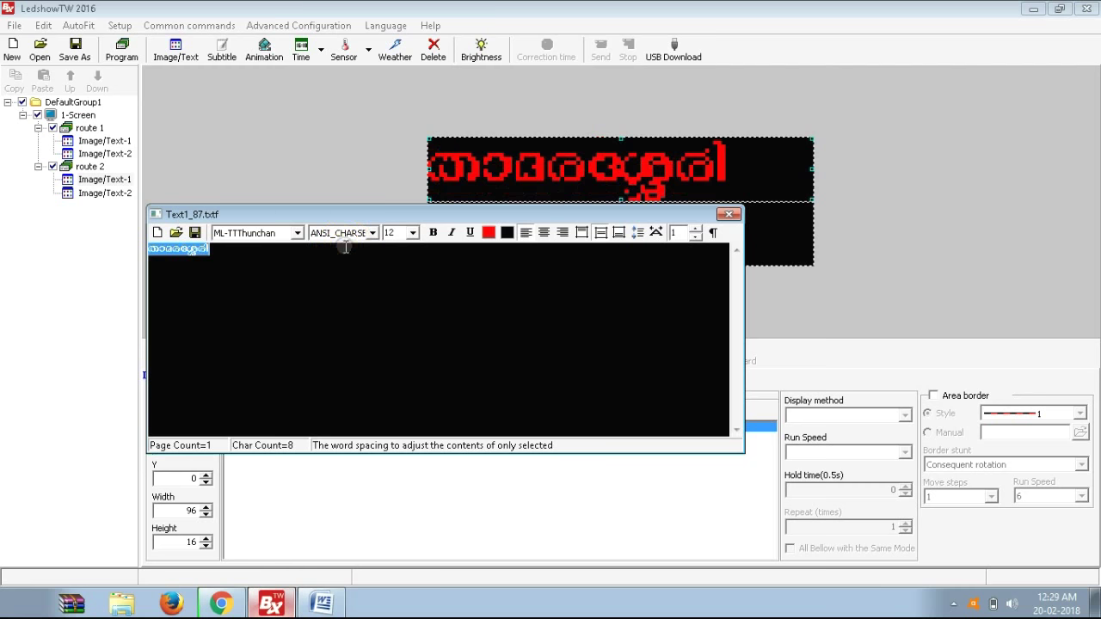
{"action": "left_click", "coordinate": [413, 232]}
{"action": "left_click", "coordinate": [391, 258]}
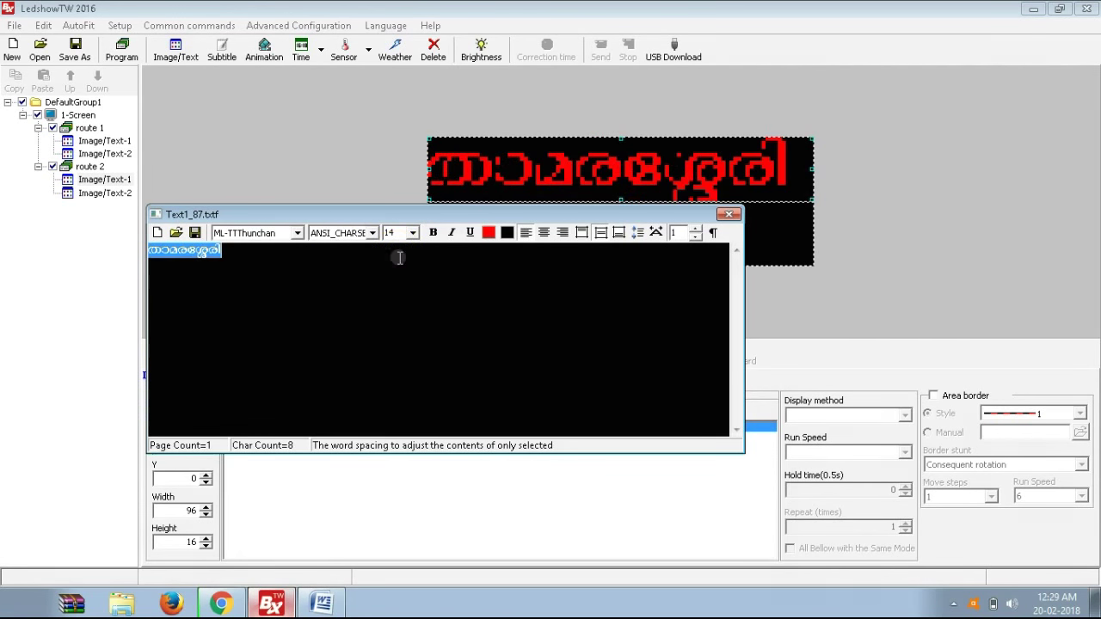
Centre the heading horizontally, close the text editor and set the area's display method to Direct show.
{"action": "left_click", "coordinate": [544, 234]}
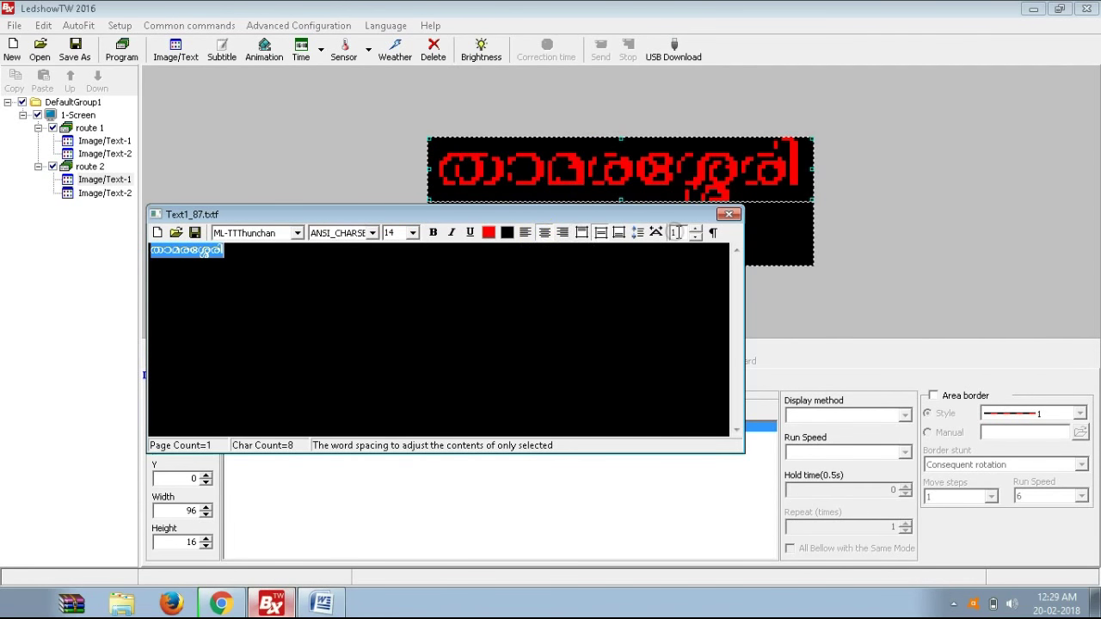
{"action": "left_click", "coordinate": [728, 214]}
{"action": "left_click", "coordinate": [813, 414]}
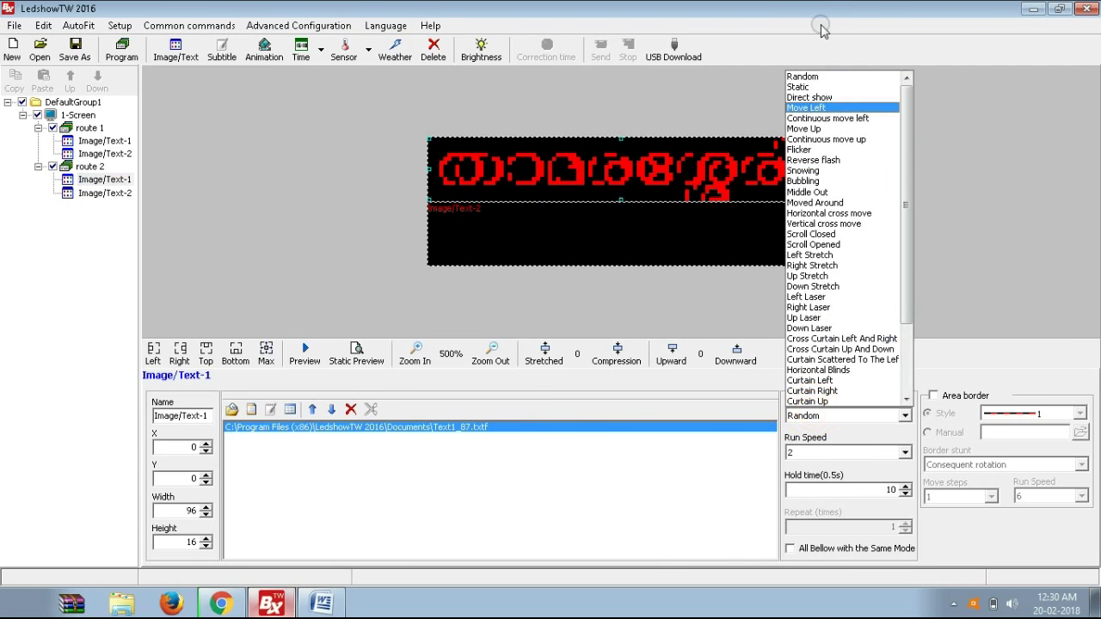
{"action": "left_click", "coordinate": [817, 97]}
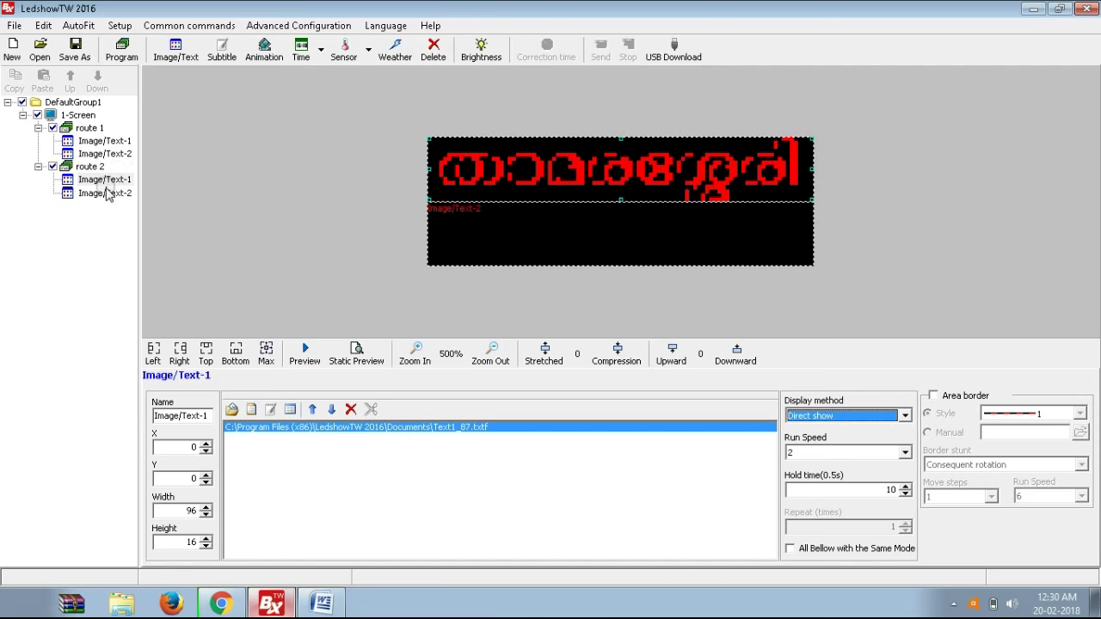
Select route 2's Image/Text-2 area, copy the route description below the first താമരശ്ശേരി heading in the Word document, and return to LedshowTW.
{"action": "left_click", "coordinate": [105, 193]}
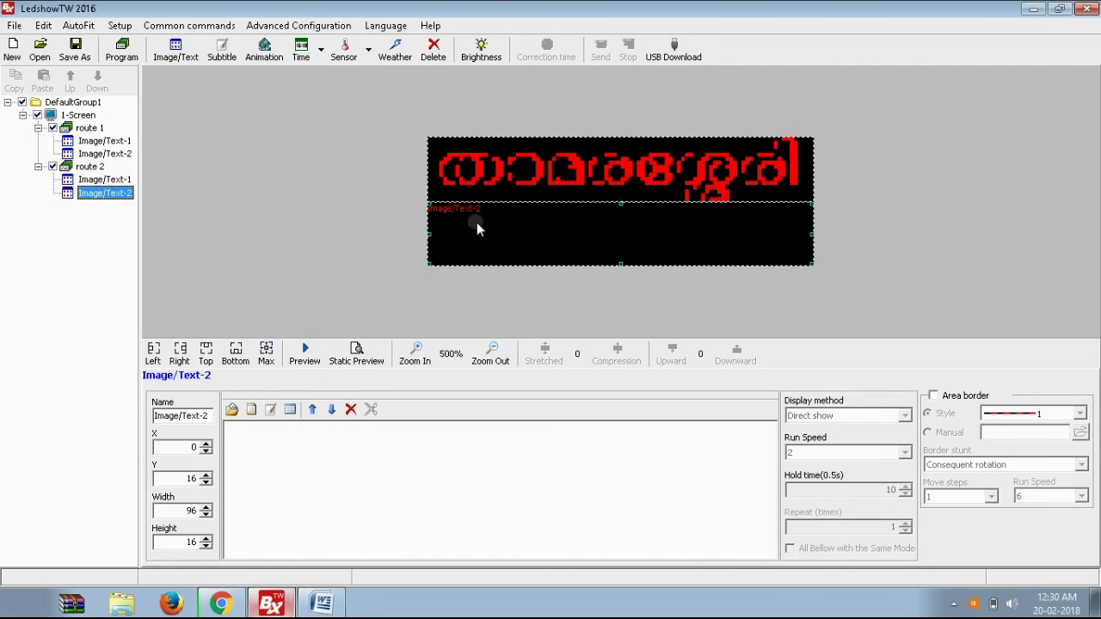
{"action": "left_click", "coordinate": [320, 603]}
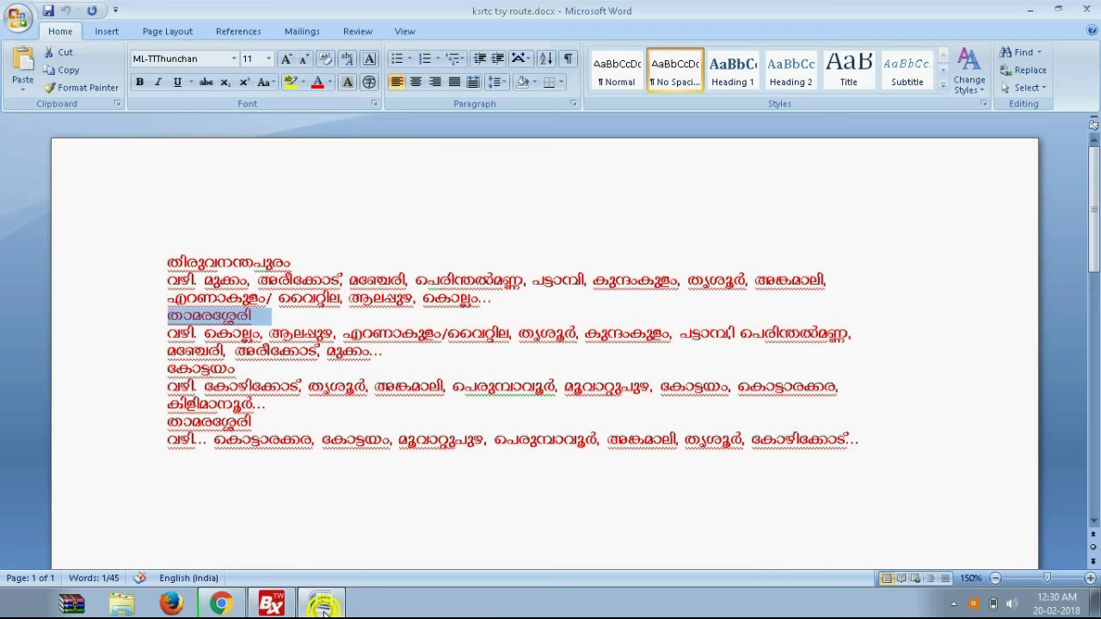
{"action": "left_click_drag", "start_coordinate": [168, 333], "coordinate": [391, 350]}
{"action": "left_click", "coordinate": [362, 331]}
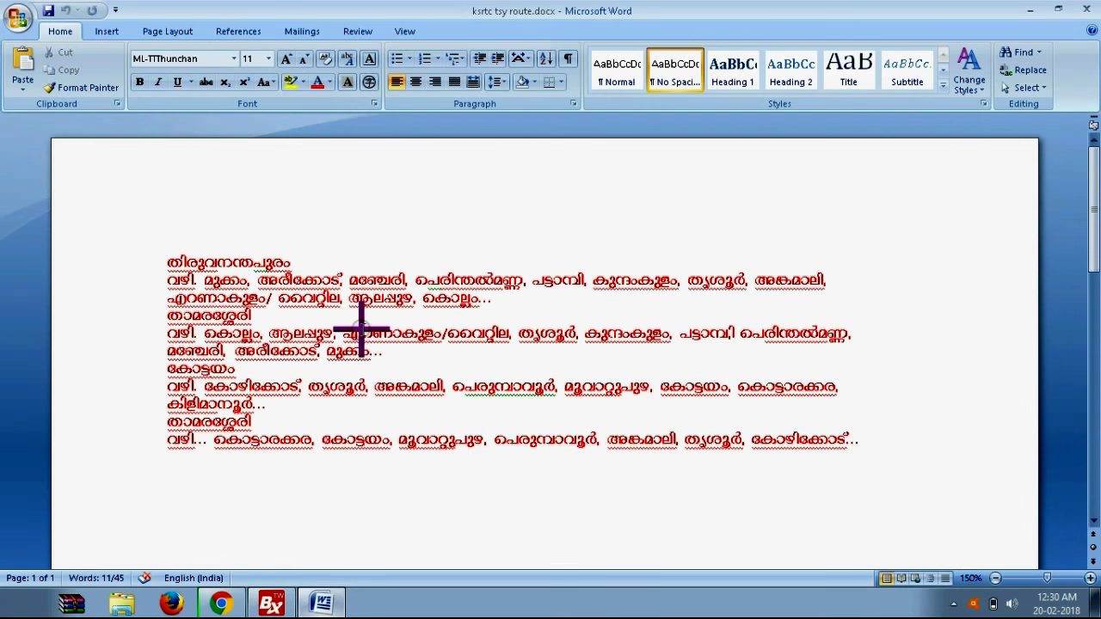
{"action": "triple_click", "coordinate": [387, 355]}
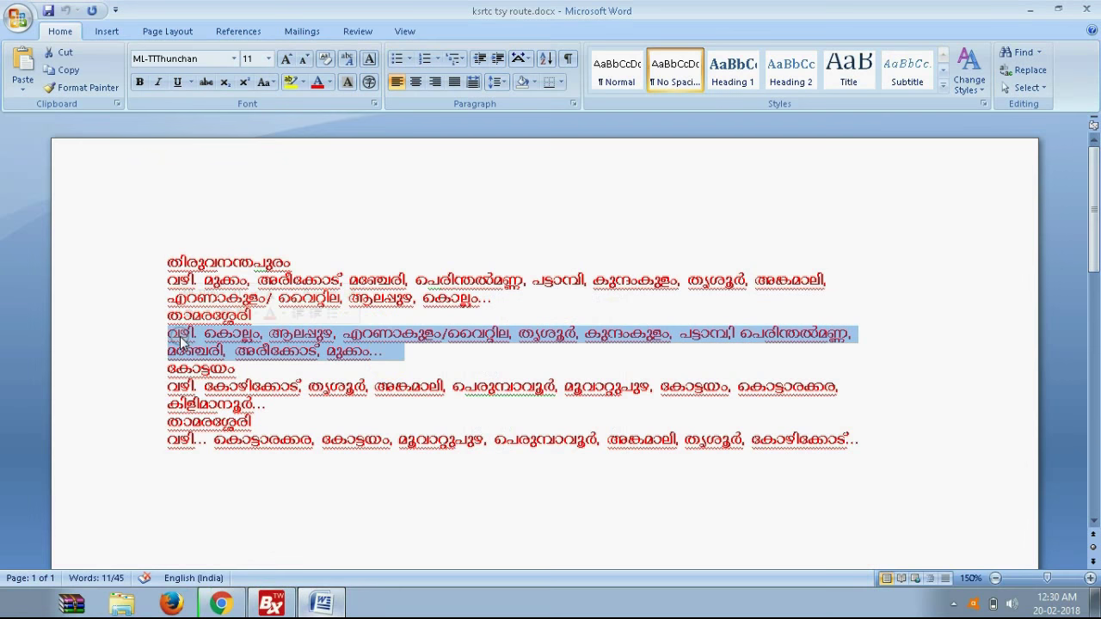
{"action": "right_click", "coordinate": [181, 341]}
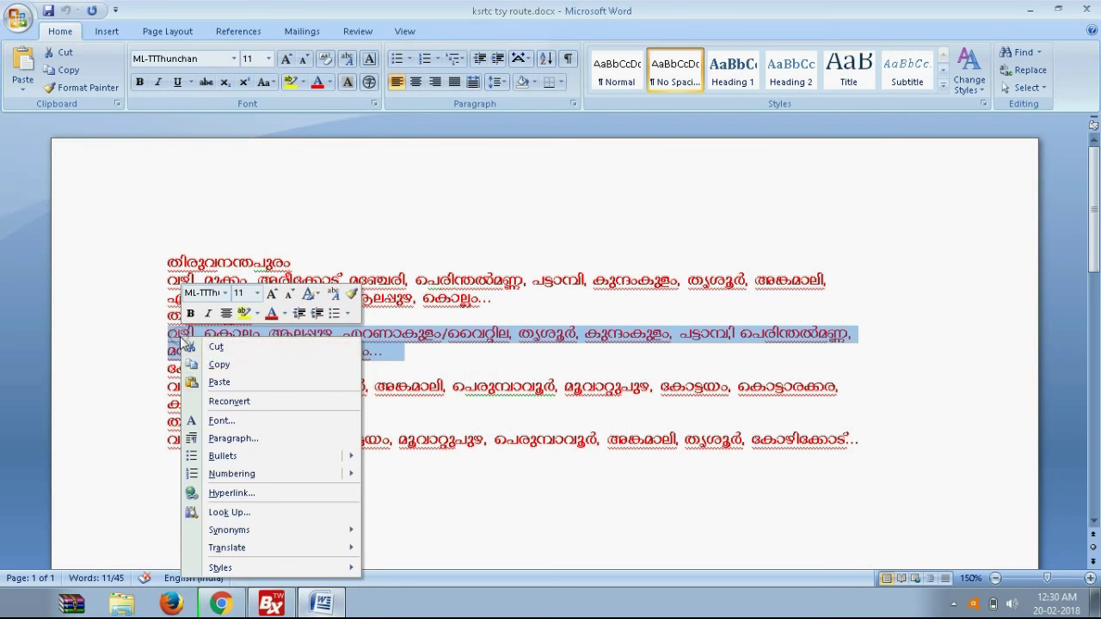
{"action": "left_click", "coordinate": [238, 368]}
{"action": "left_click", "coordinate": [271, 605]}
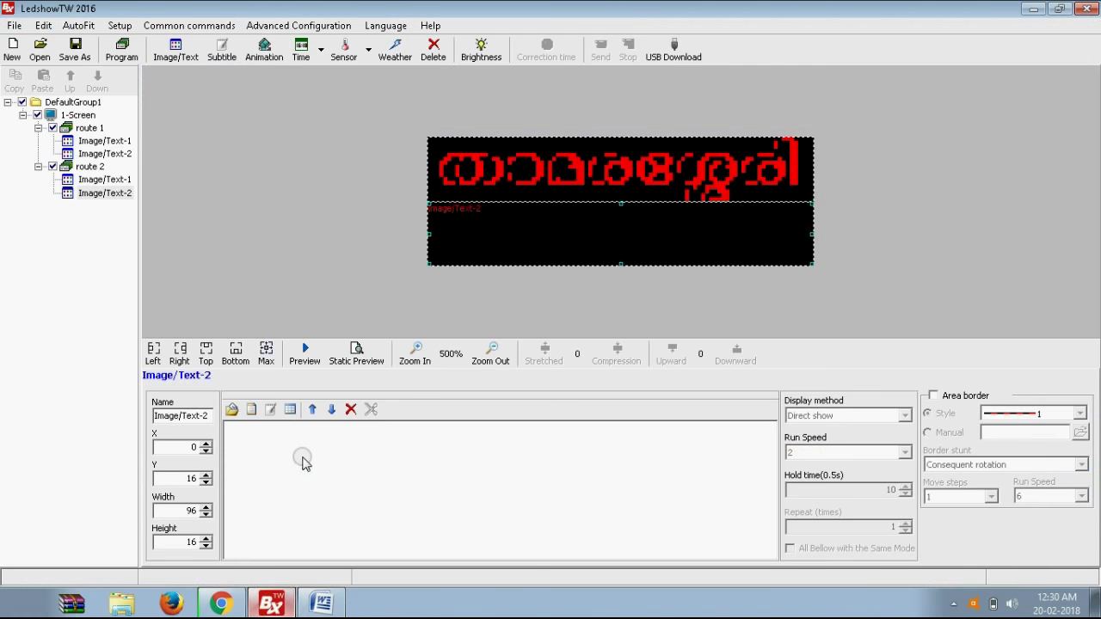
Create a subtitle file in the Image/Text-2 area and paste the copied route description into it.
{"action": "left_click", "coordinate": [271, 410]}
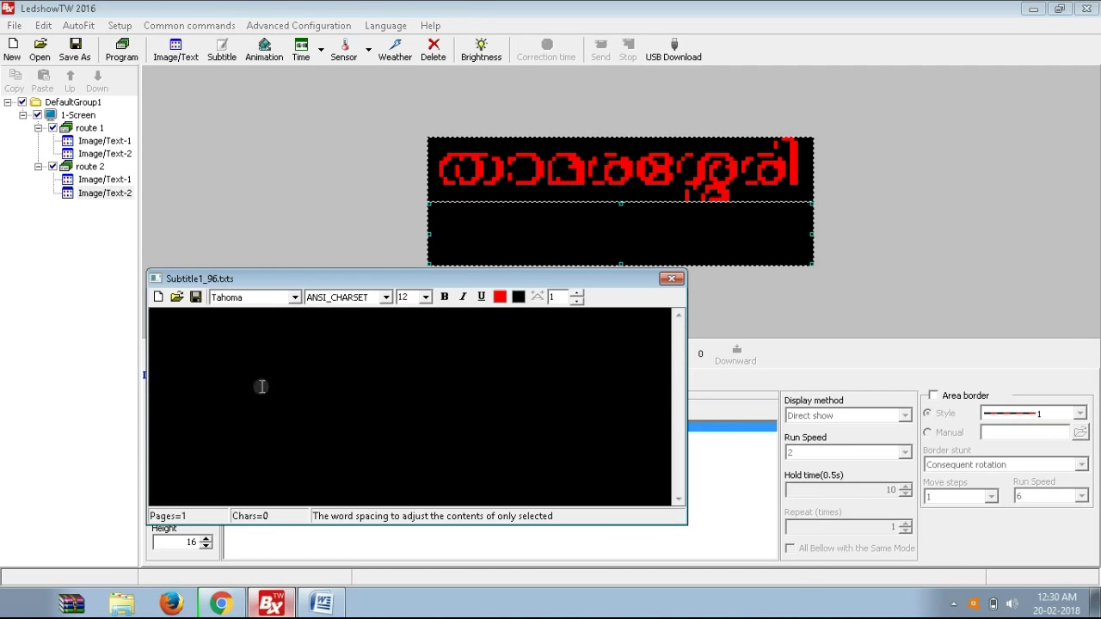
{"action": "right_click", "coordinate": [165, 315]}
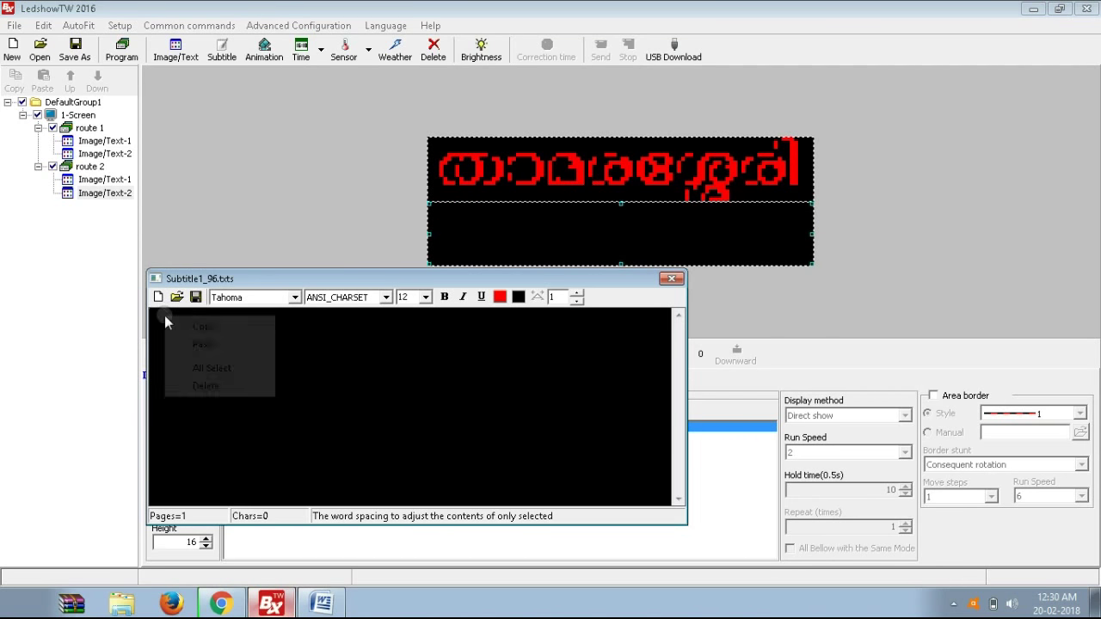
{"action": "left_click", "coordinate": [197, 342]}
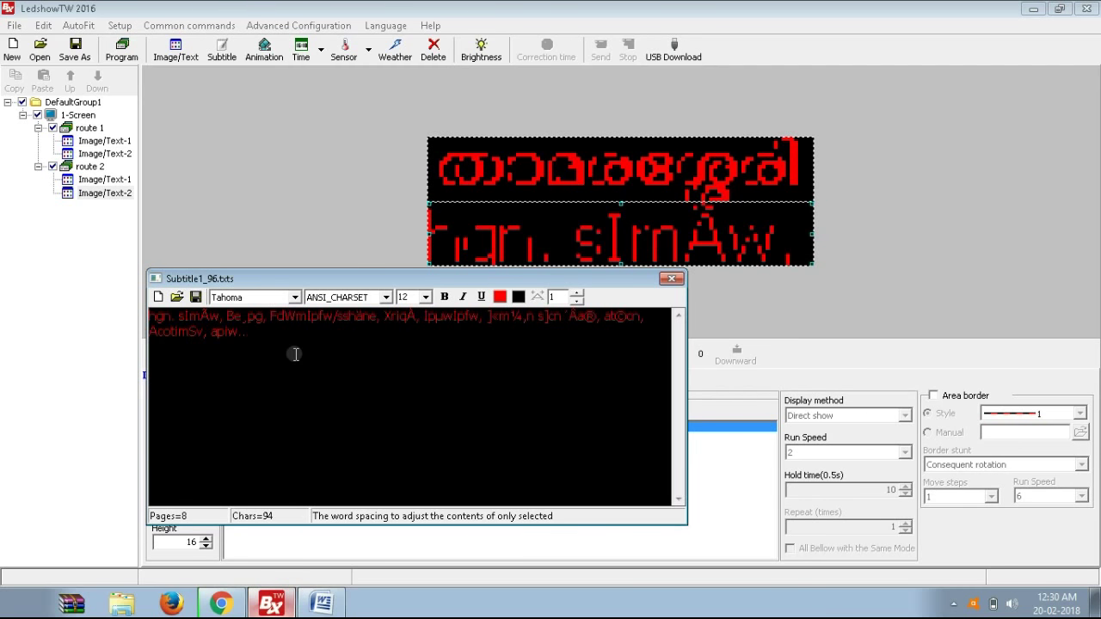
Format the whole subtitle text in the ML-TTThunchan font at size 14.
{"action": "key", "text": "ctrl+a"}
{"action": "left_click", "coordinate": [295, 297]}
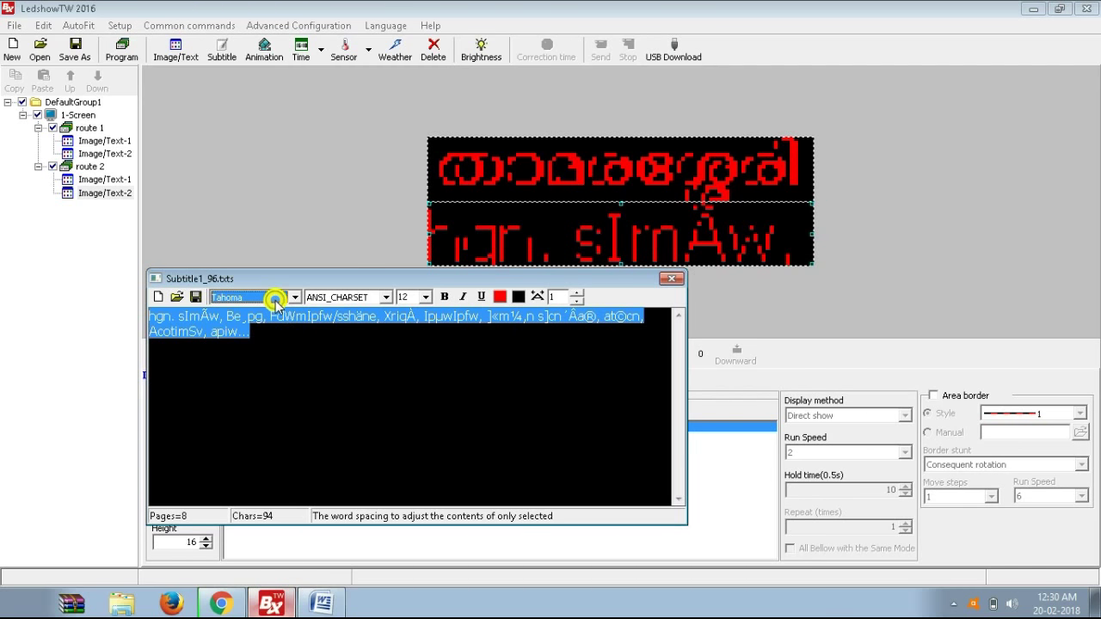
{"action": "left_click_drag", "start_coordinate": [339, 361], "coordinate": [340, 353]}
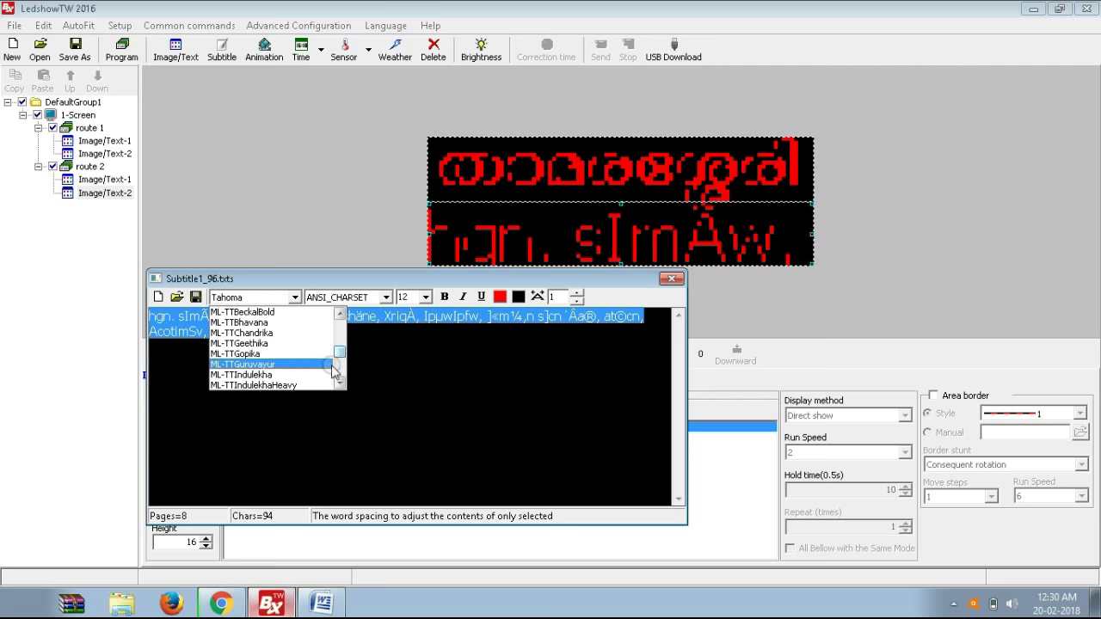
{"action": "left_click", "coordinate": [339, 376]}
{"action": "left_click", "coordinate": [340, 376]}
{"action": "left_click", "coordinate": [340, 375]}
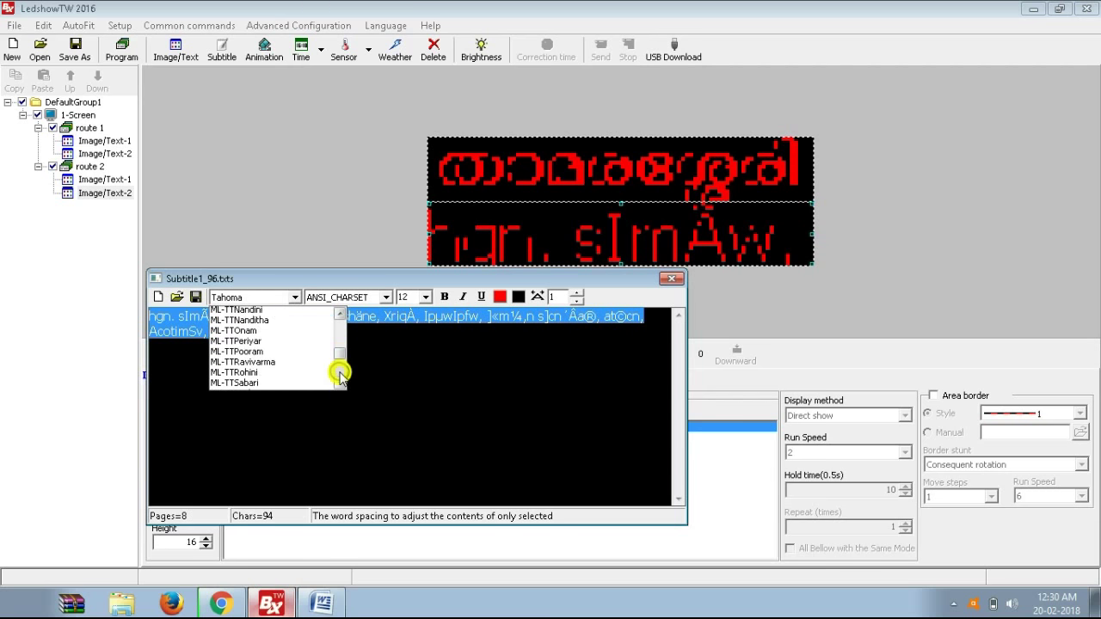
{"action": "left_click", "coordinate": [341, 374]}
{"action": "left_click", "coordinate": [309, 375]}
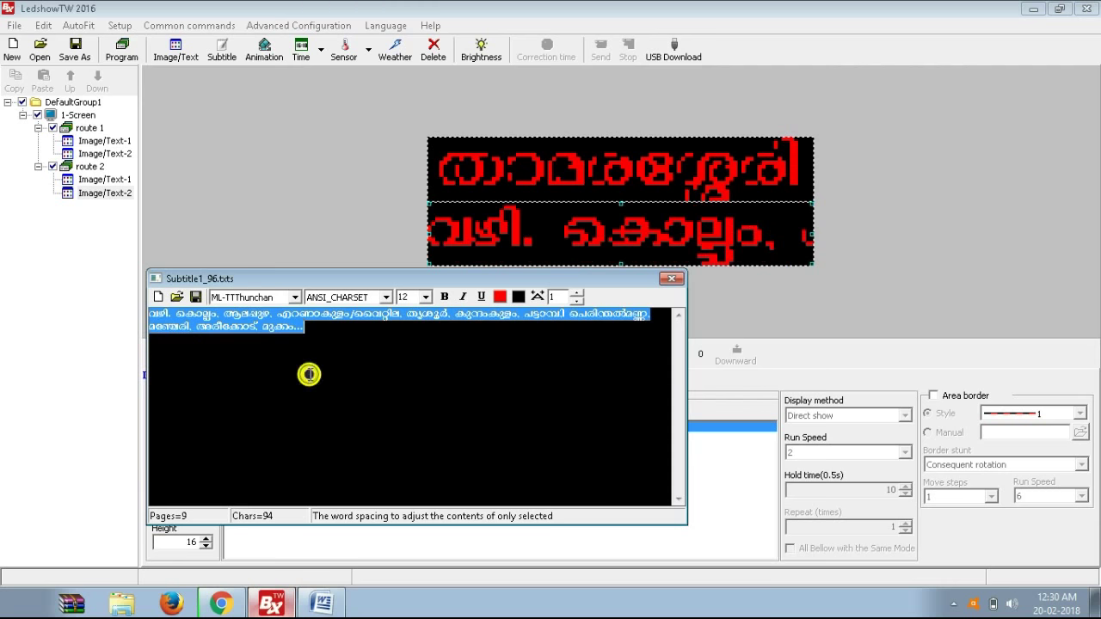
{"action": "left_click", "coordinate": [425, 297]}
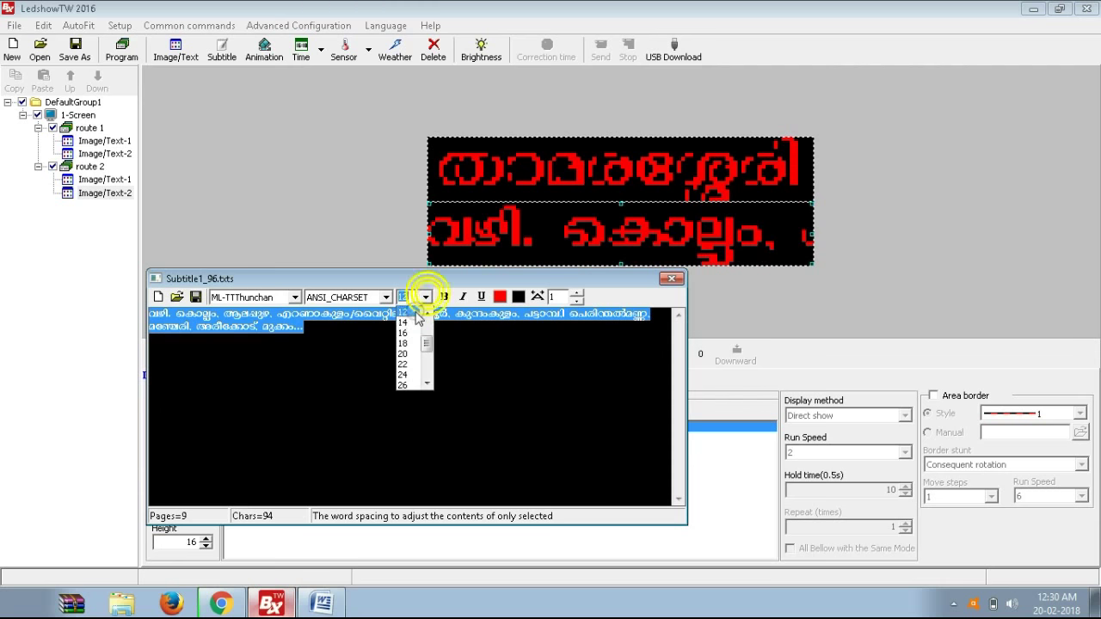
{"action": "left_click", "coordinate": [412, 327]}
Insert a space before the subtitle's first word, close the editor and set the Image/Text-2 area's run speed to 4.
{"action": "left_click", "coordinate": [225, 321]}
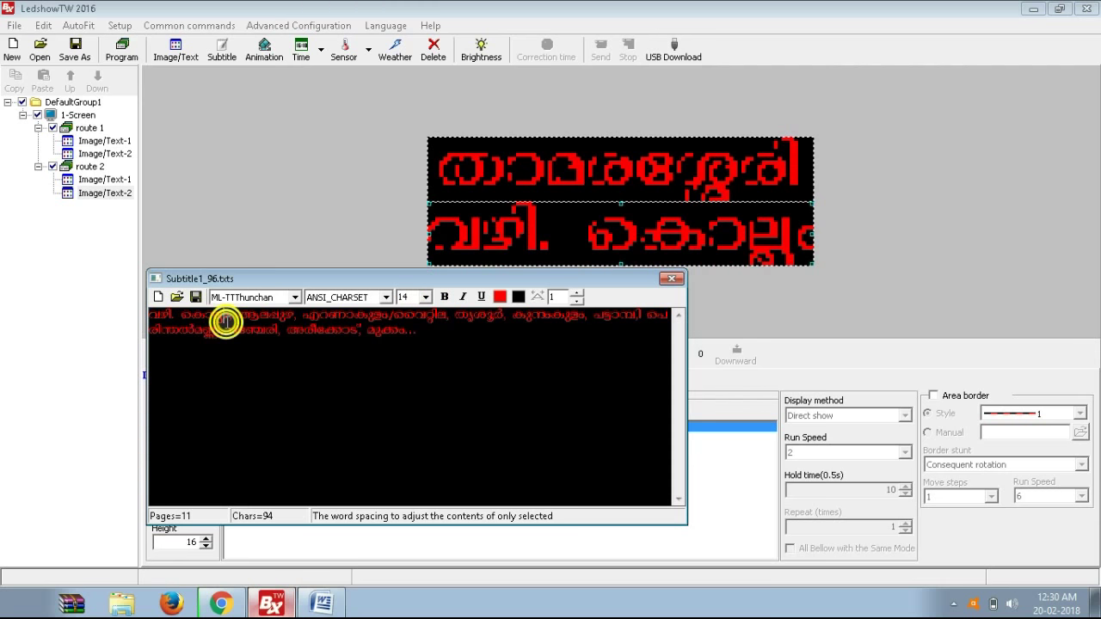
{"action": "left_click", "coordinate": [153, 316]}
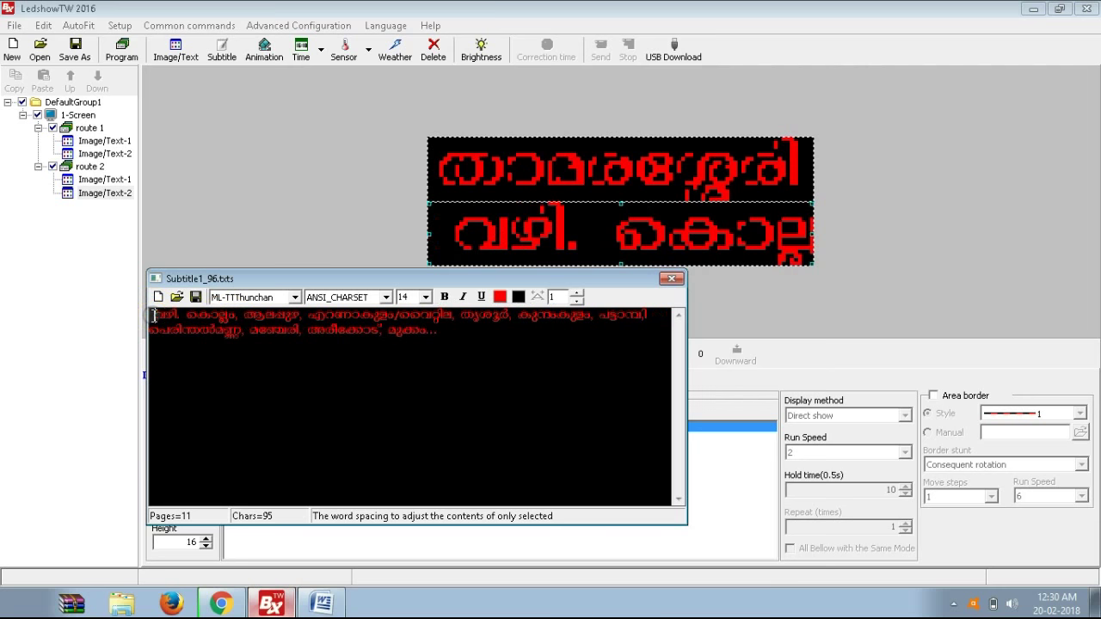
{"action": "left_click", "coordinate": [672, 278]}
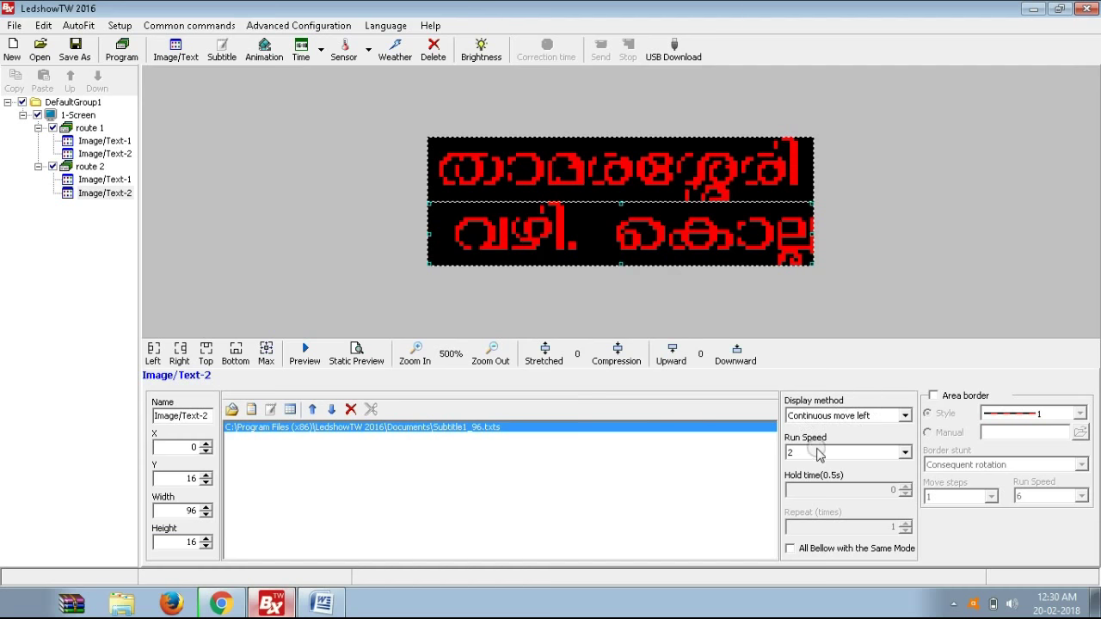
{"action": "left_click", "coordinate": [816, 453]}
{"action": "left_click", "coordinate": [801, 135]}
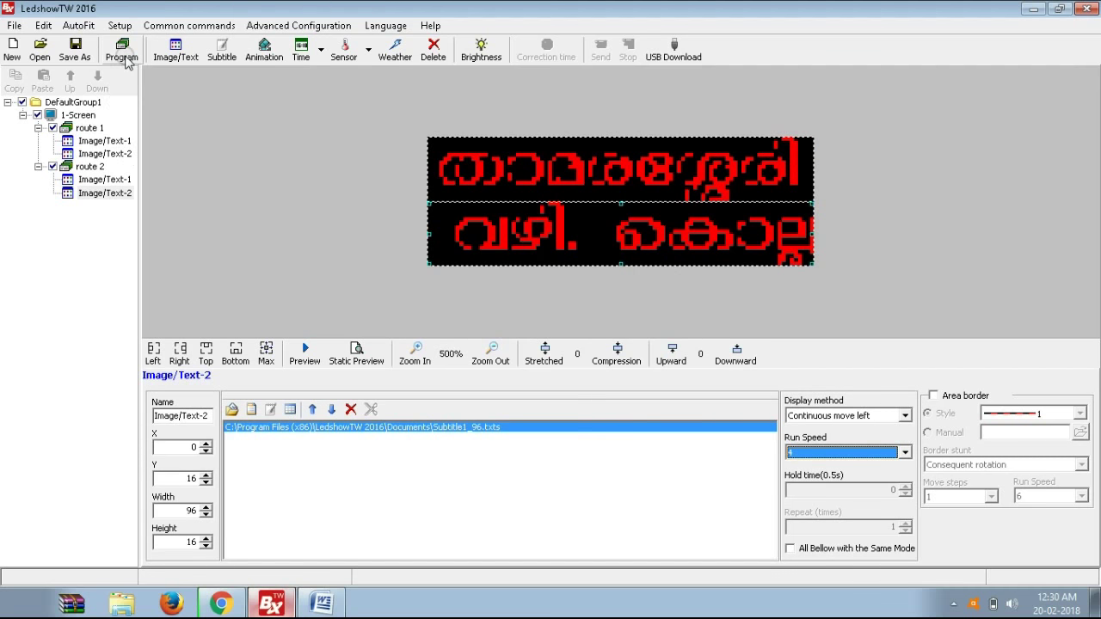
Add a third program and name it "route 3".
{"action": "left_click", "coordinate": [122, 47]}
{"action": "left_click_drag", "start_coordinate": [247, 397], "coordinate": [116, 408]}
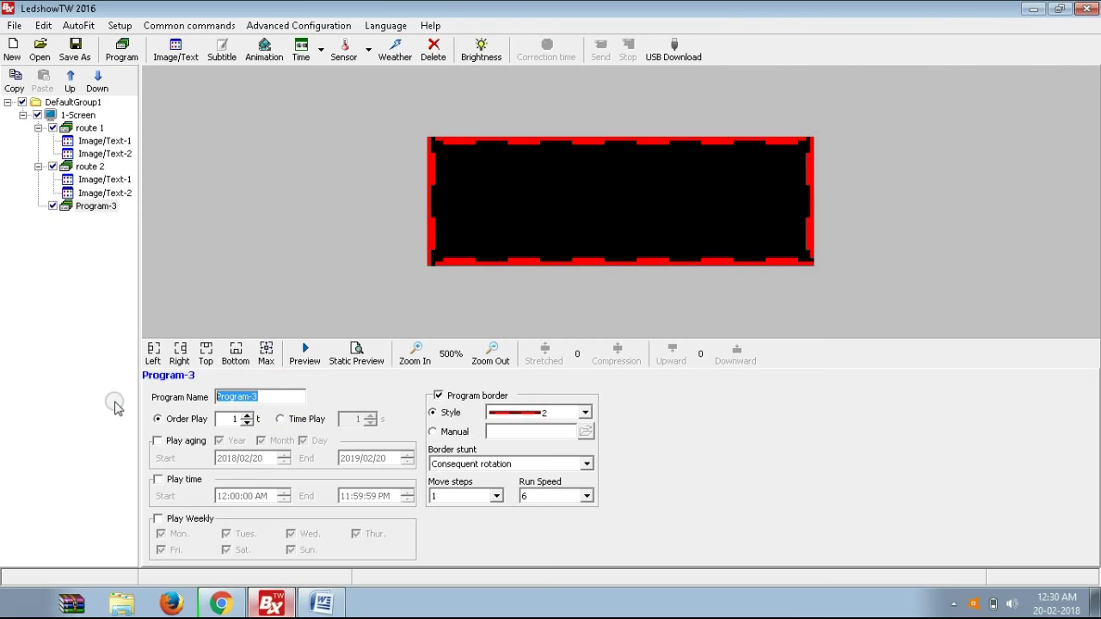
{"action": "type", "text": "route 3"}
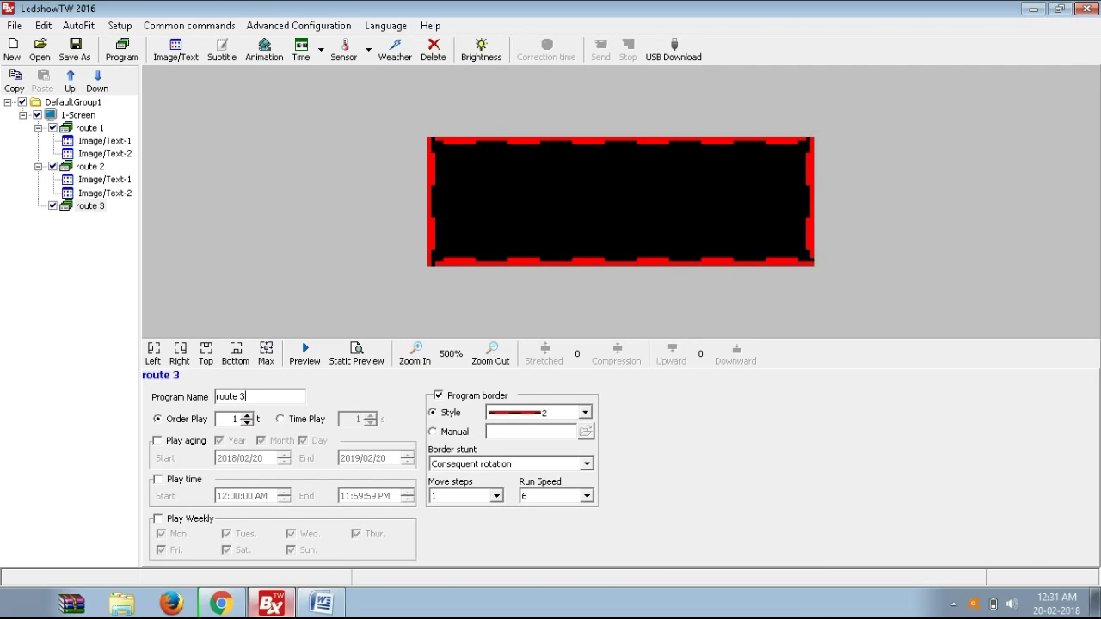
Turn off route 3's program border and add an image/text area with height 16 and width 96.
{"action": "left_click", "coordinate": [438, 396]}
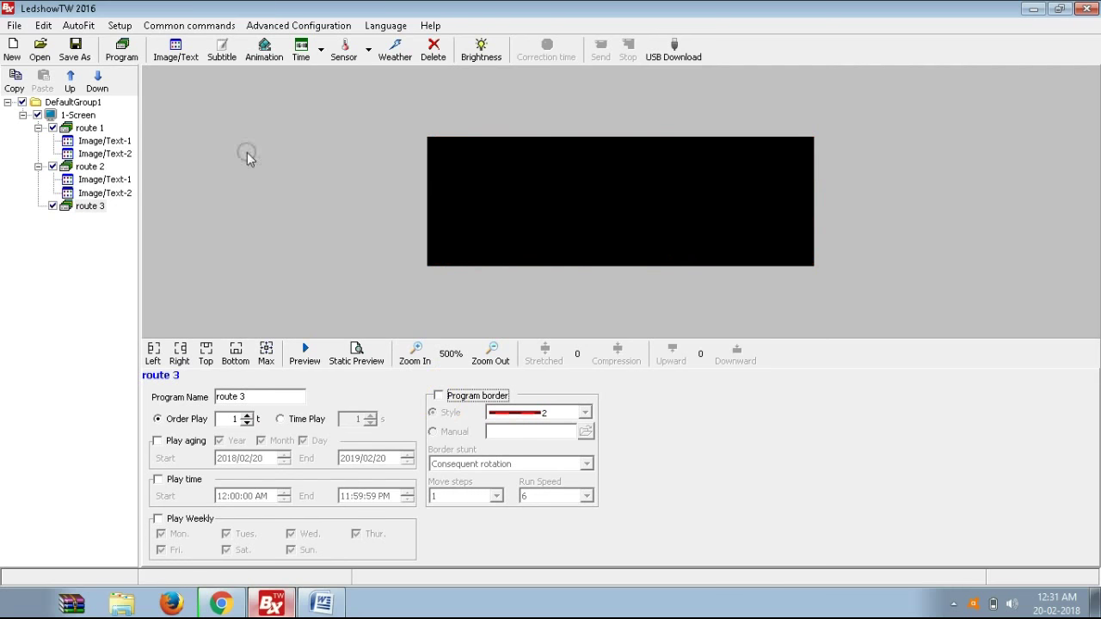
{"action": "left_click", "coordinate": [177, 52]}
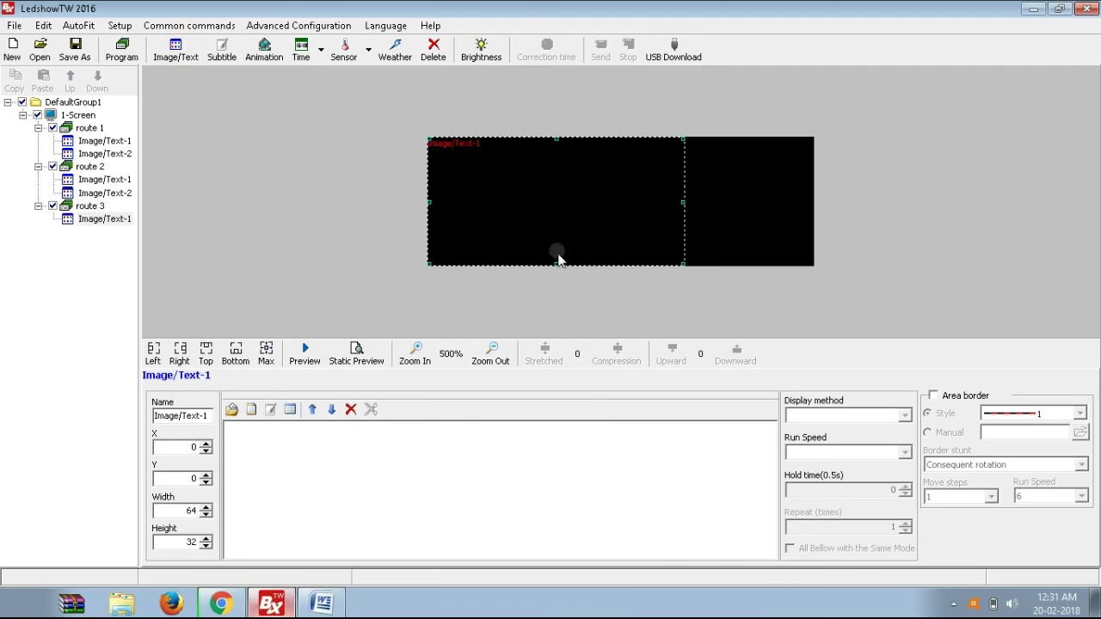
{"action": "double_click", "coordinate": [193, 541]}
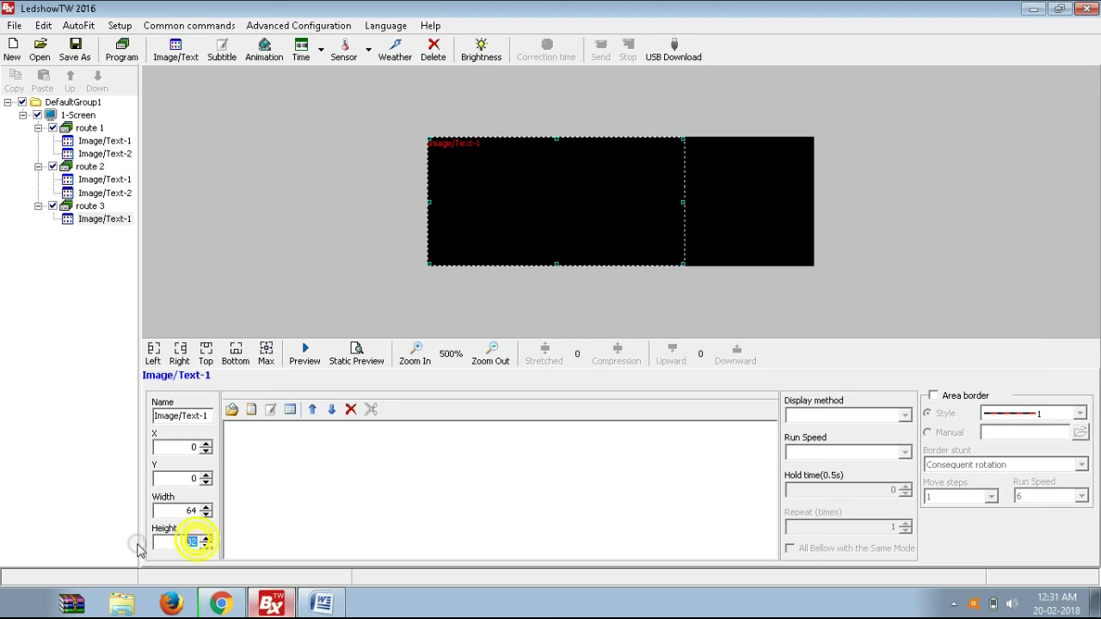
{"action": "type", "text": "16"}
{"action": "key", "text": "Return"}
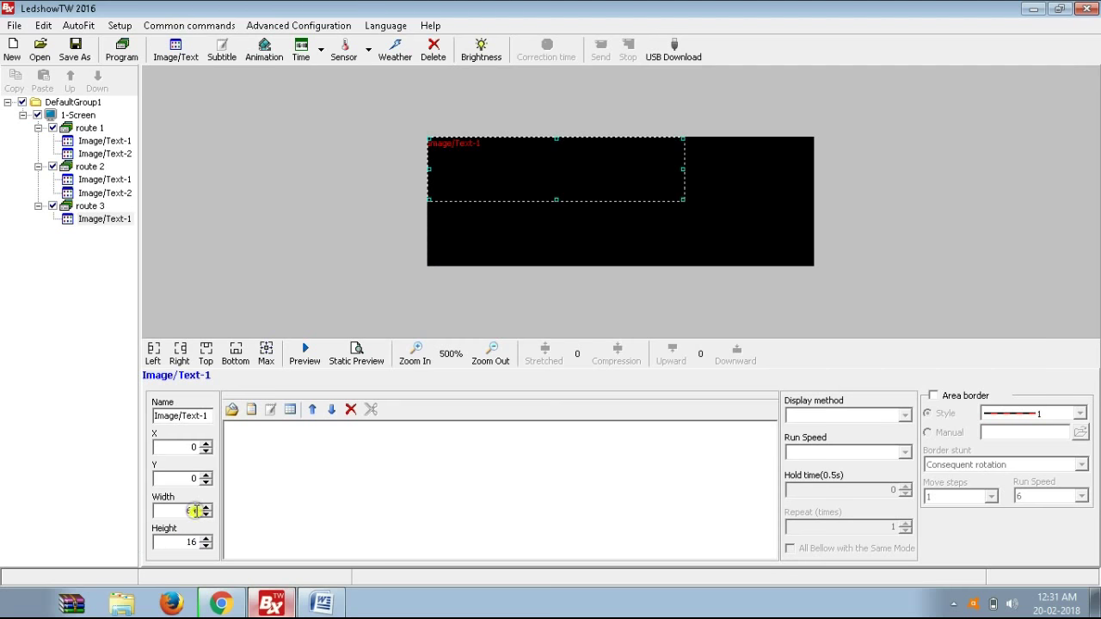
{"action": "double_click", "coordinate": [194, 511]}
{"action": "type", "text": "96"}
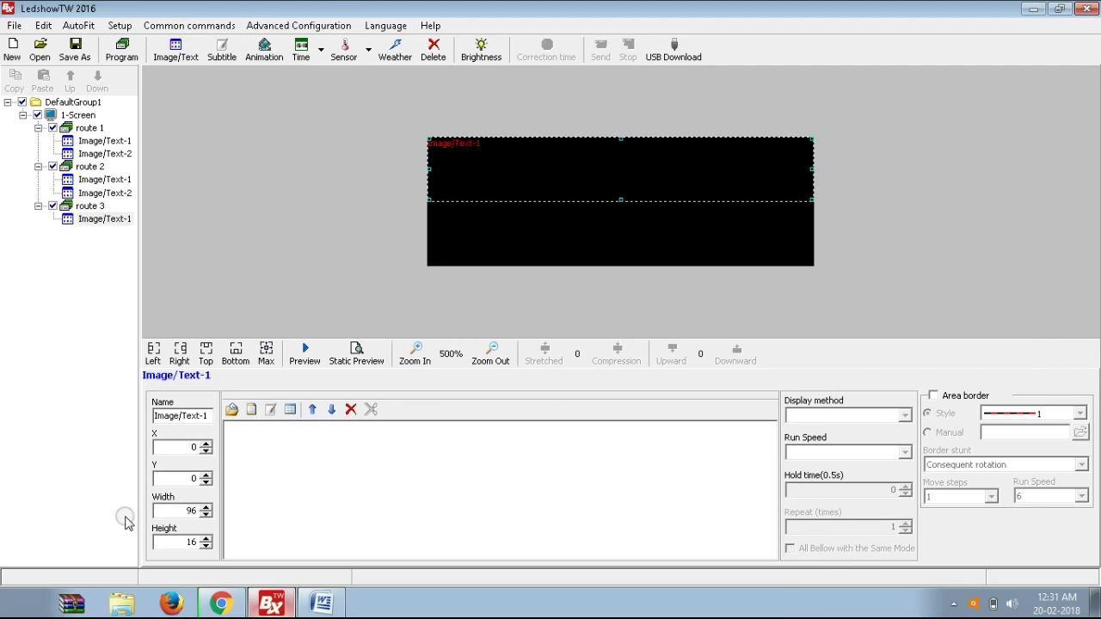
Add a second image/text area to route 3 with height 16, width 96 and Y position 16.
{"action": "left_click", "coordinate": [467, 156]}
{"action": "left_click", "coordinate": [184, 58]}
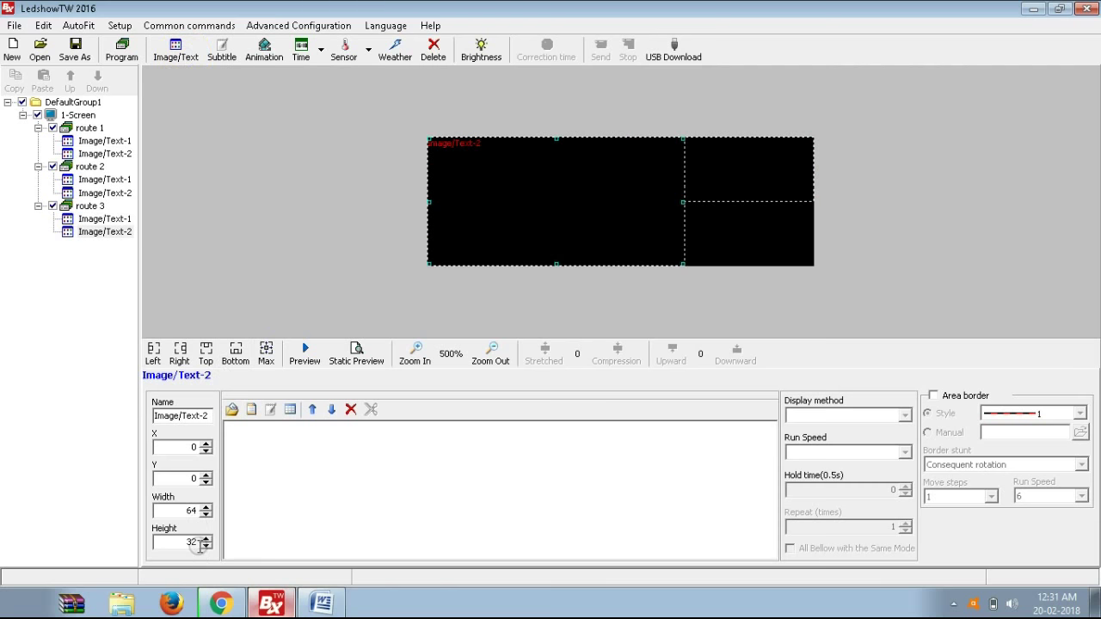
{"action": "double_click", "coordinate": [191, 542]}
{"action": "type", "text": "16"}
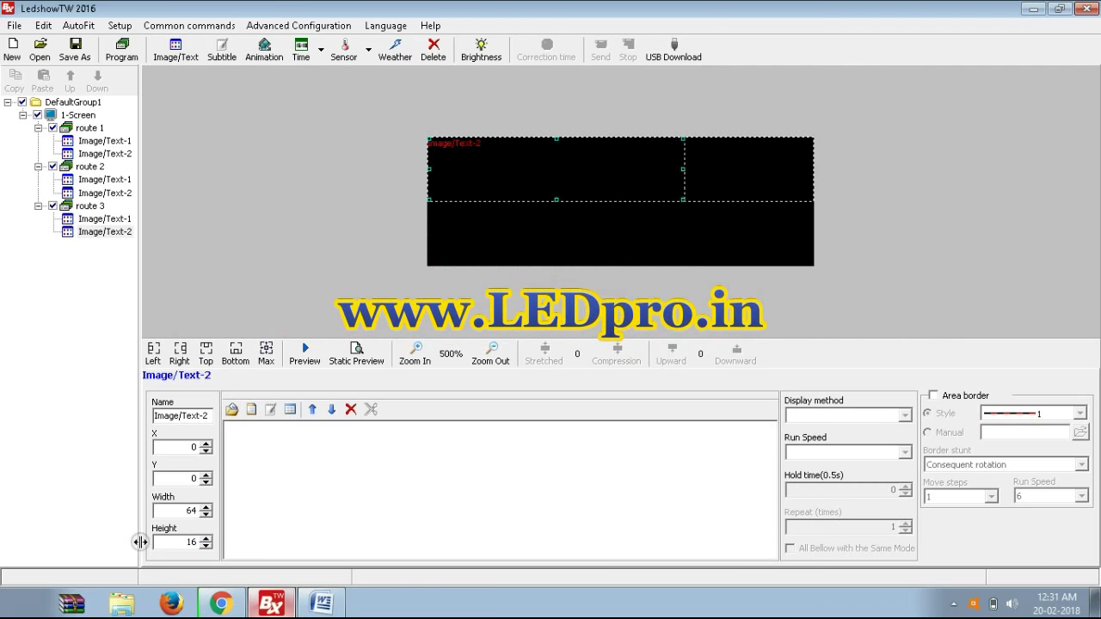
{"action": "left_click", "coordinate": [194, 503]}
{"action": "left_click_drag", "start_coordinate": [197, 509], "coordinate": [133, 510]}
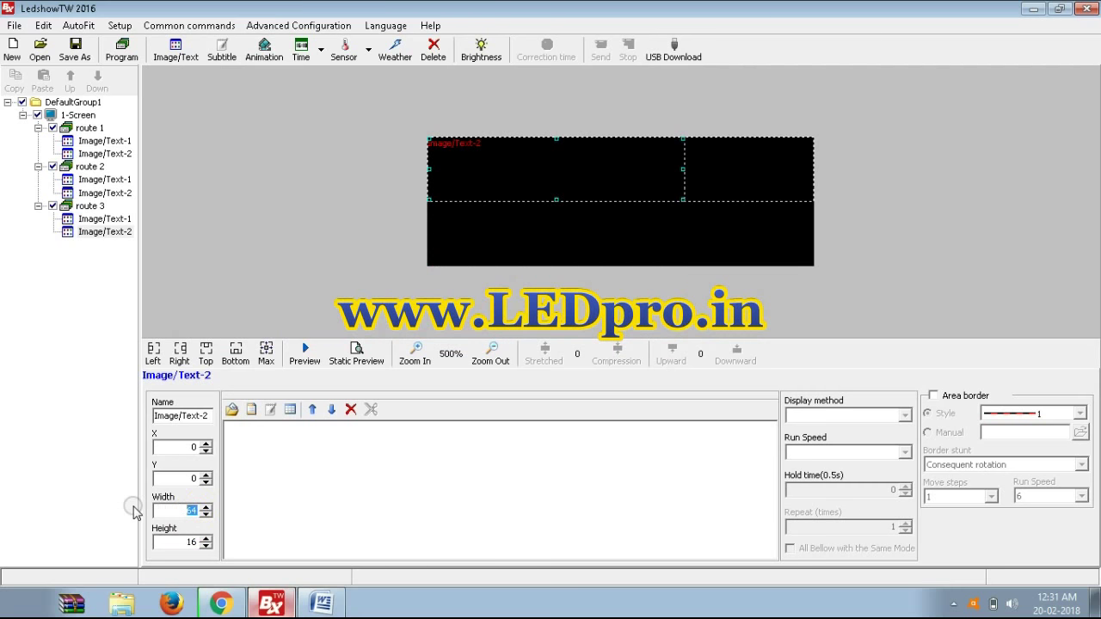
{"action": "type", "text": "96"}
{"action": "left_click", "coordinate": [205, 479]}
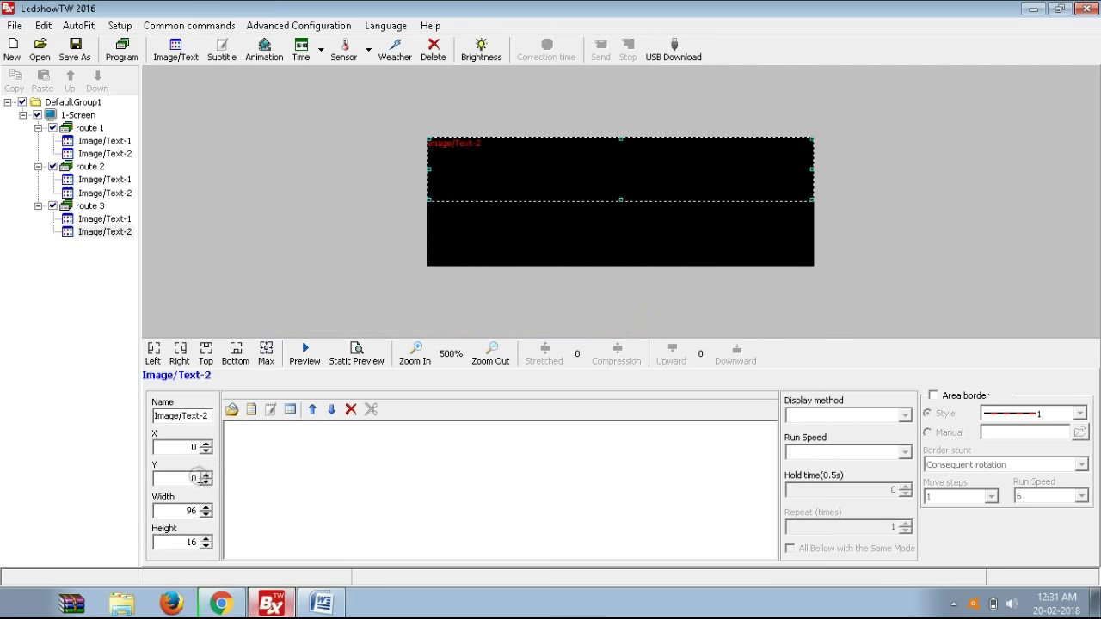
{"action": "type", "text": "16"}
{"action": "left_click", "coordinate": [504, 290]}
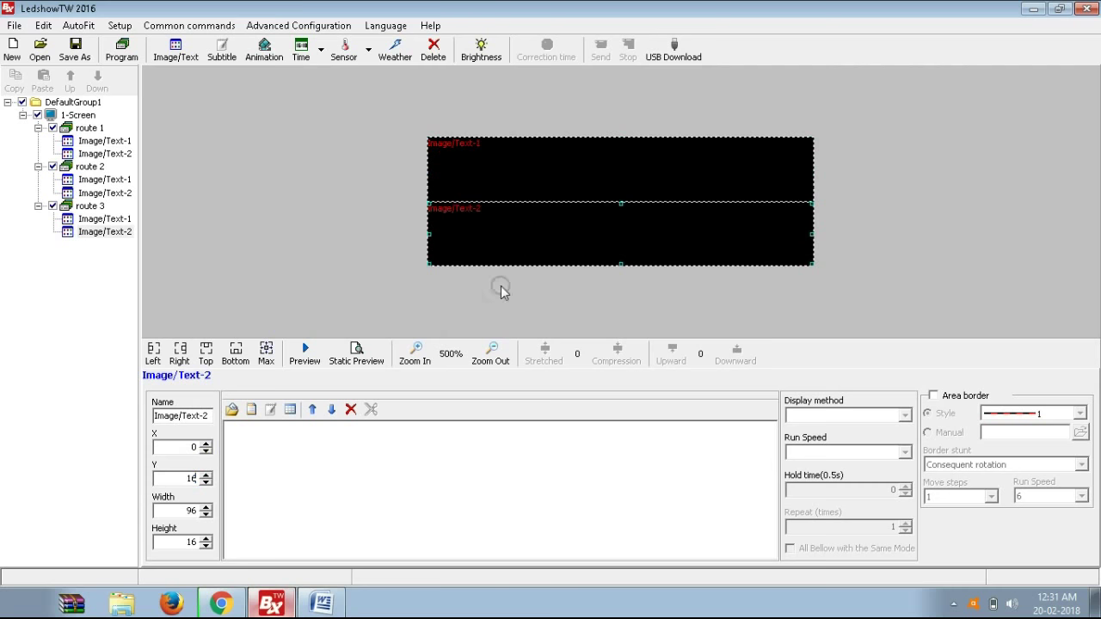
Select route 3's Image/Text-1 area, switch to the Word document and copy the destination name കോട്ടയം.
{"action": "left_click", "coordinate": [555, 166]}
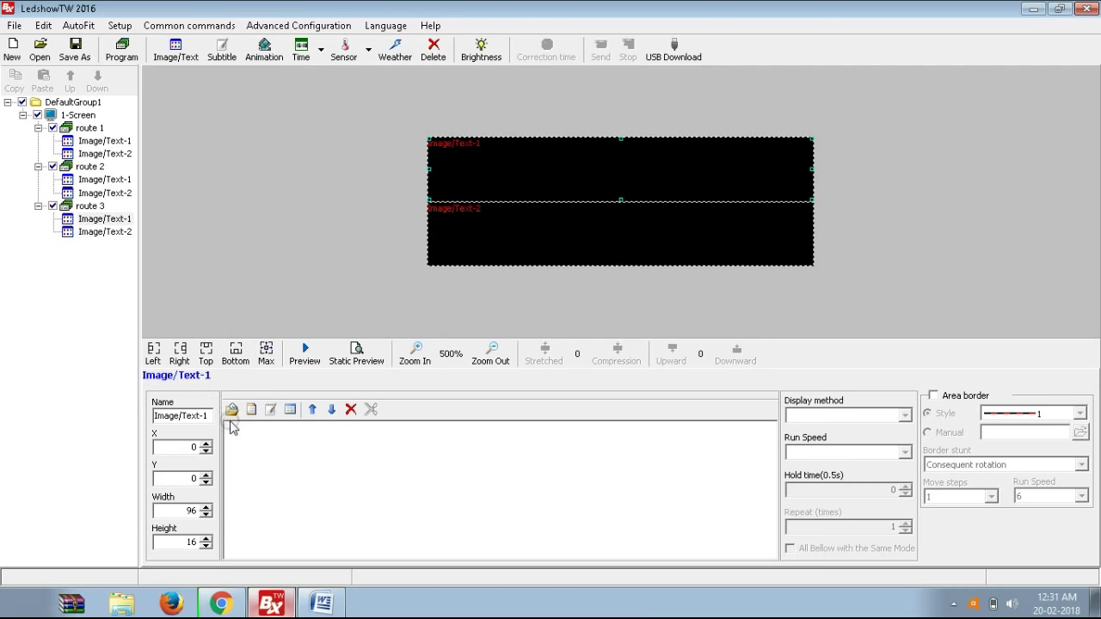
{"action": "left_click", "coordinate": [326, 595]}
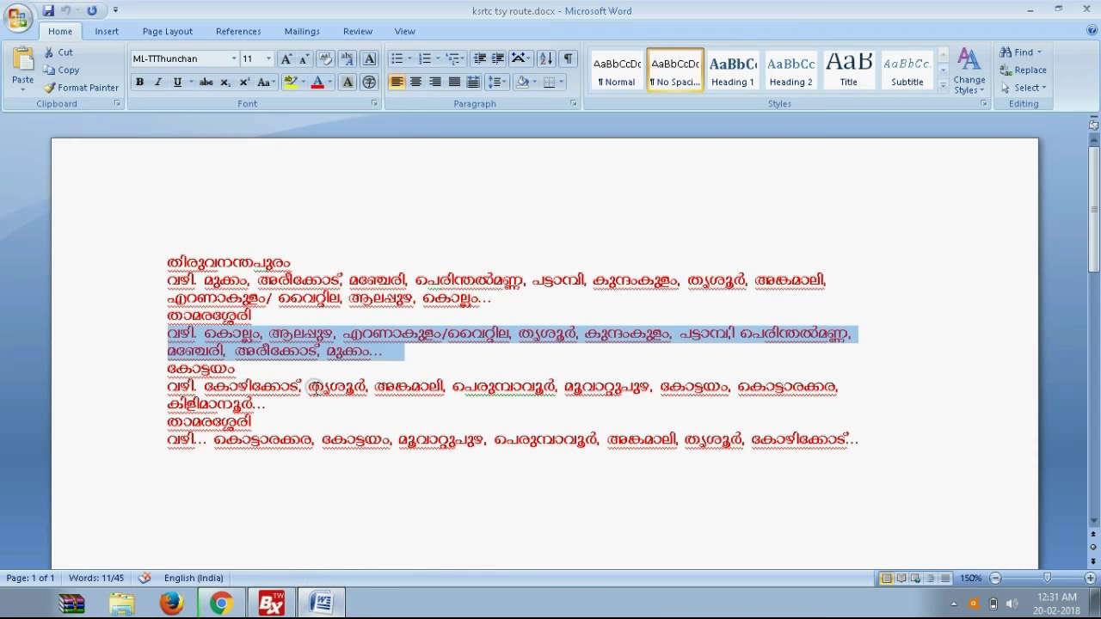
{"action": "left_click", "coordinate": [287, 387]}
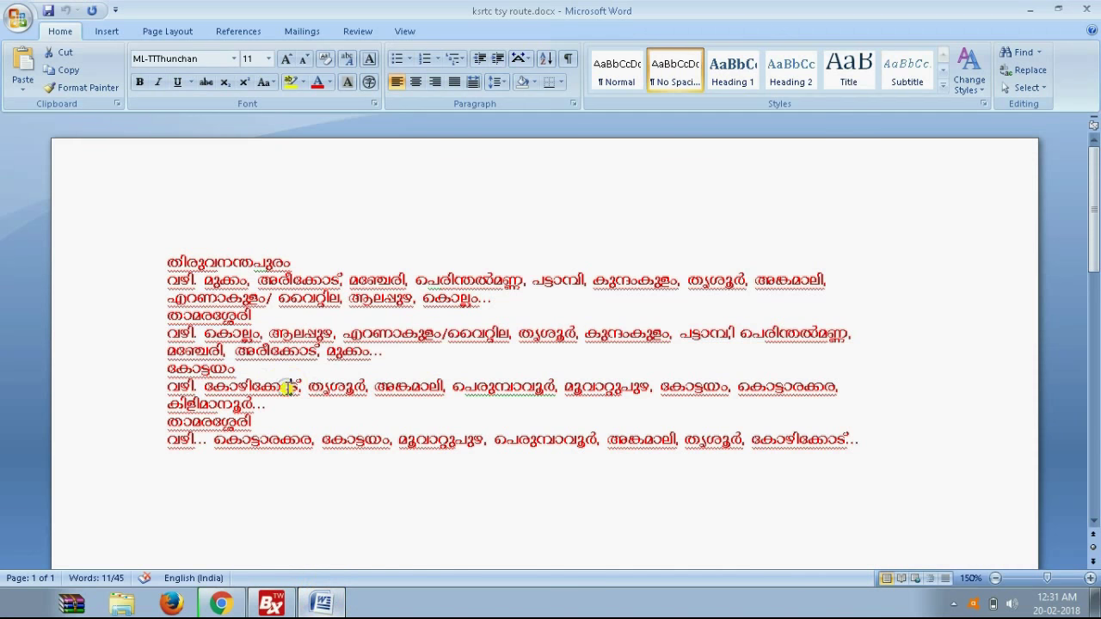
{"action": "left_click_drag", "start_coordinate": [247, 372], "coordinate": [124, 391]}
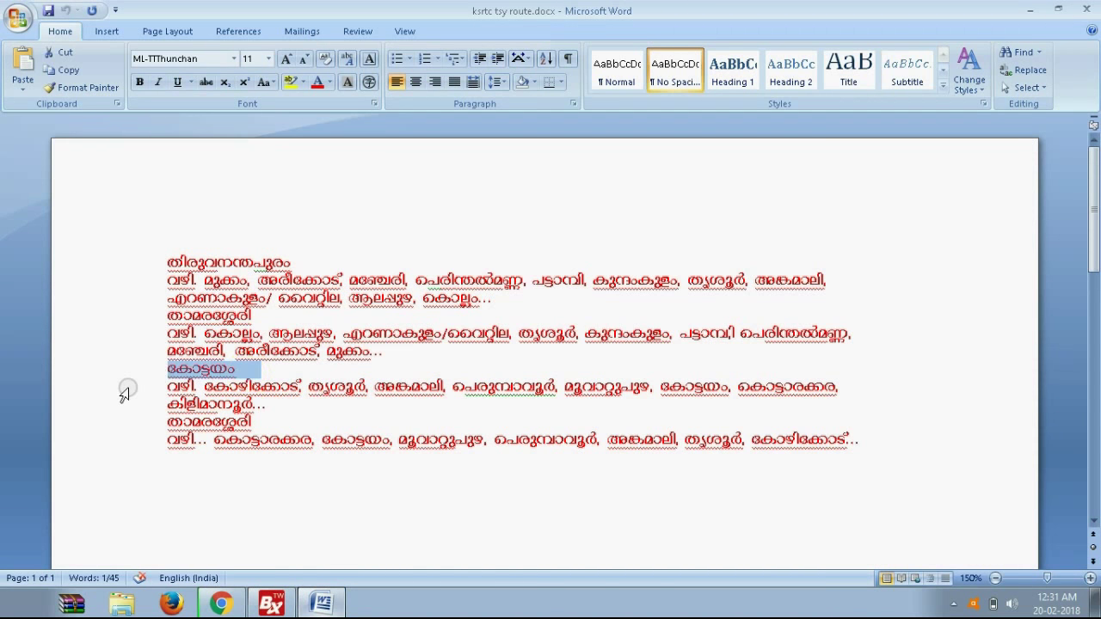
Return to LedshowTW, create a text file in the Image/Text-1 area and paste the copied destination name into it.
{"action": "left_click", "coordinate": [271, 603]}
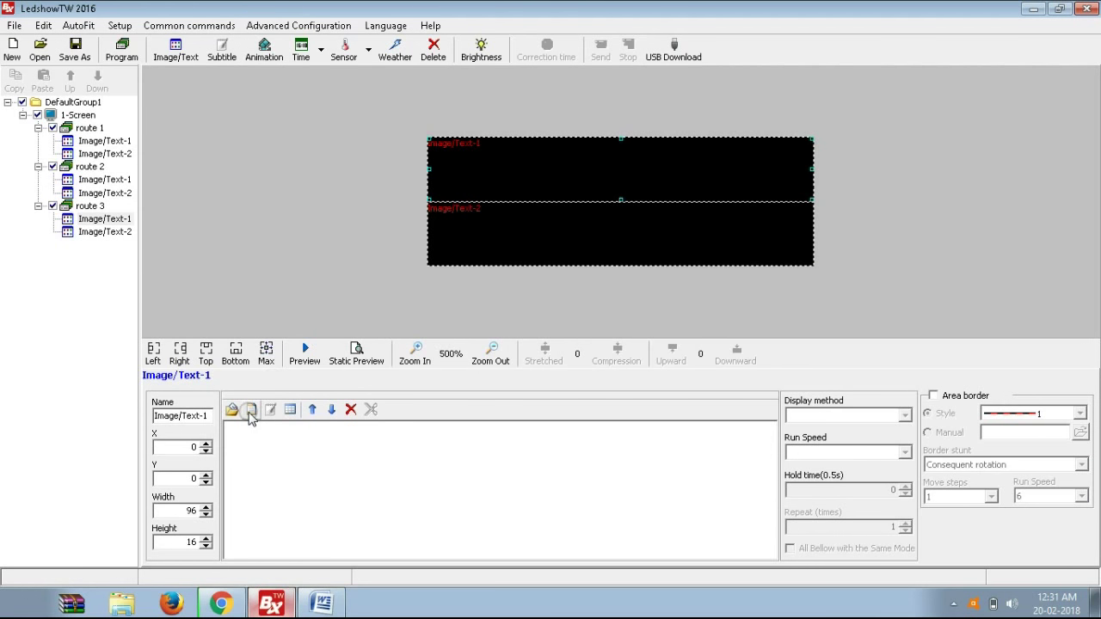
{"action": "left_click", "coordinate": [250, 414]}
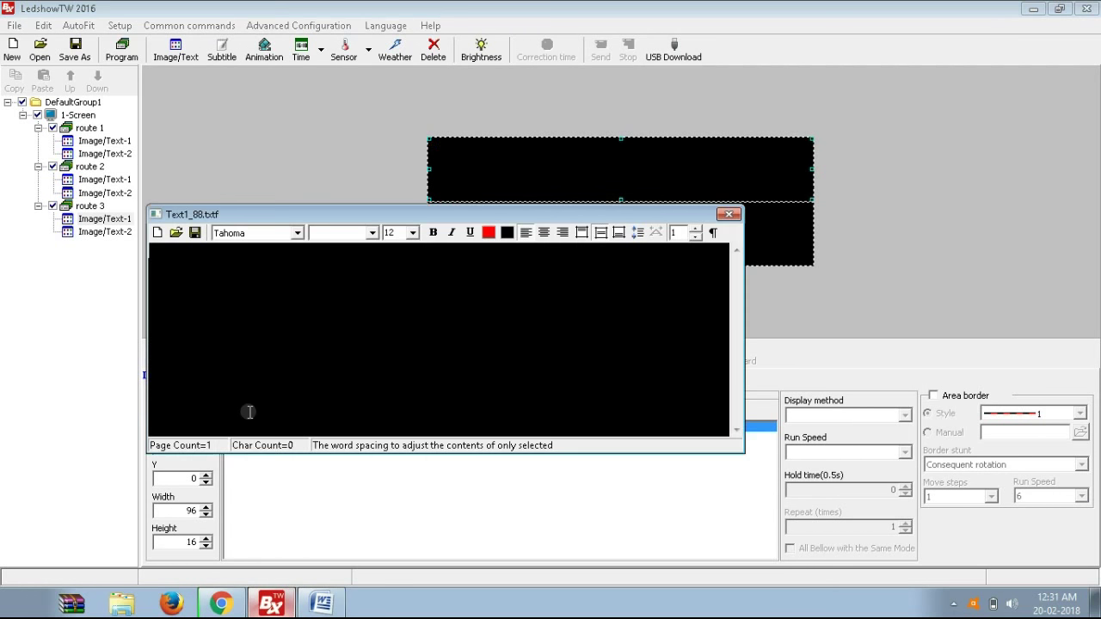
{"action": "right_click", "coordinate": [215, 311]}
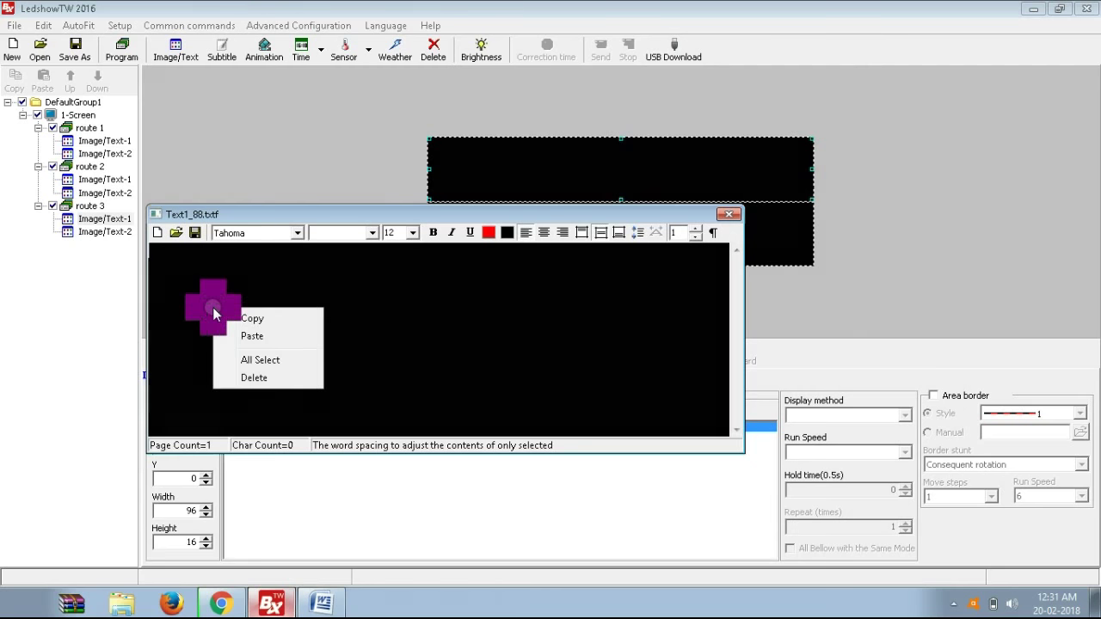
{"action": "left_click", "coordinate": [242, 335]}
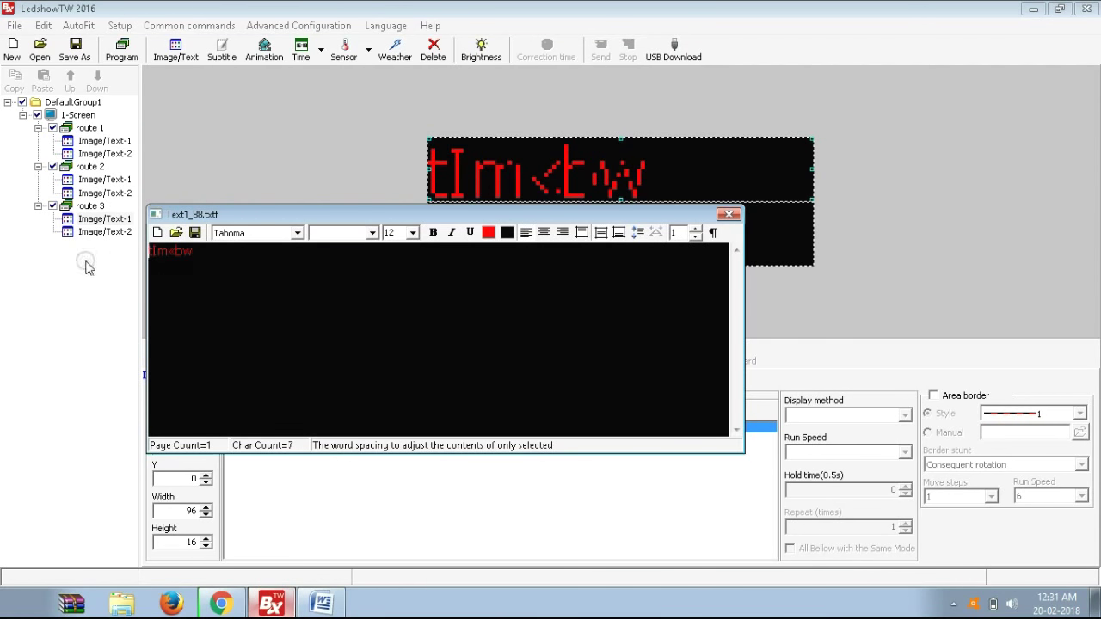
Format the pasted destination name in the ML-TTThunchan font with the ANSI_CHARSET character set at size 14.
{"action": "double_click", "coordinate": [207, 252]}
{"action": "left_click", "coordinate": [289, 234]}
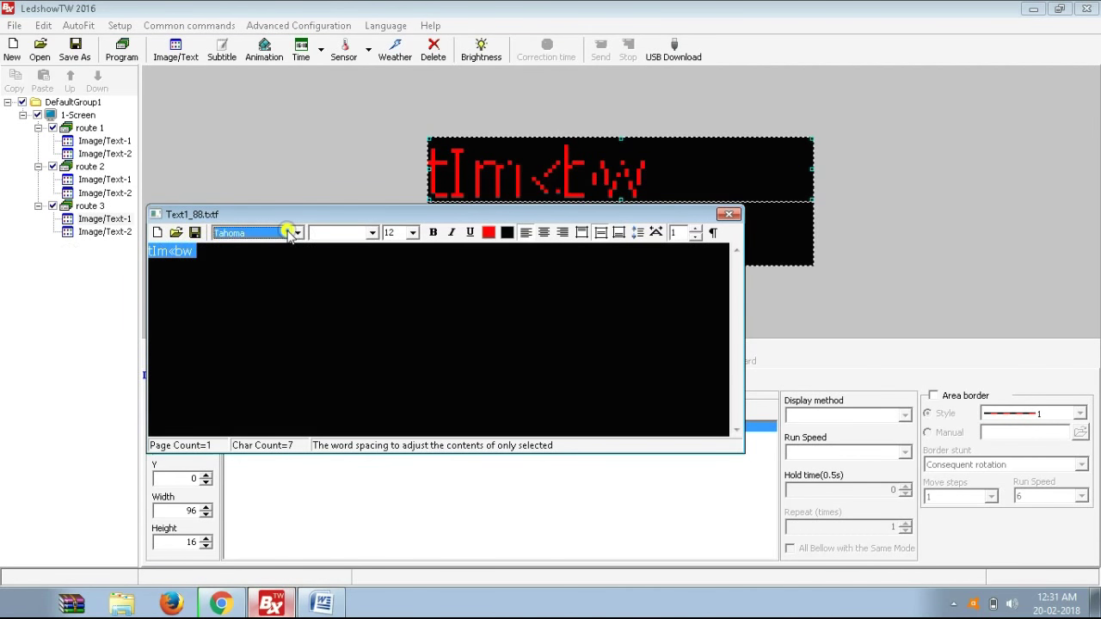
{"action": "left_click", "coordinate": [297, 233]}
{"action": "left_click", "coordinate": [344, 291]}
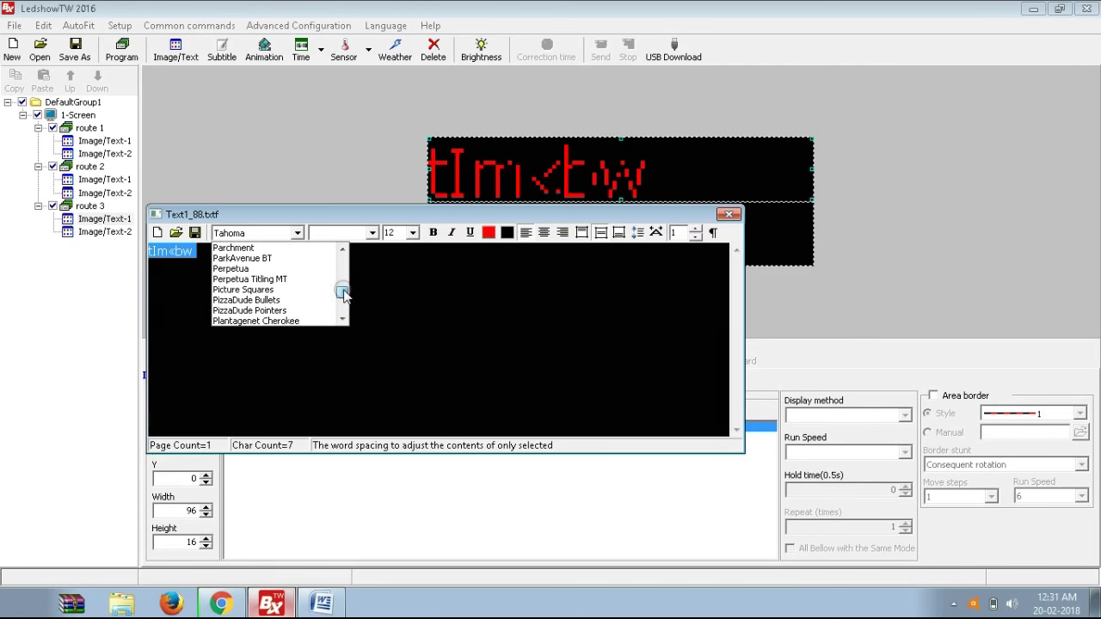
{"action": "left_click_drag", "start_coordinate": [344, 293], "coordinate": [344, 300]}
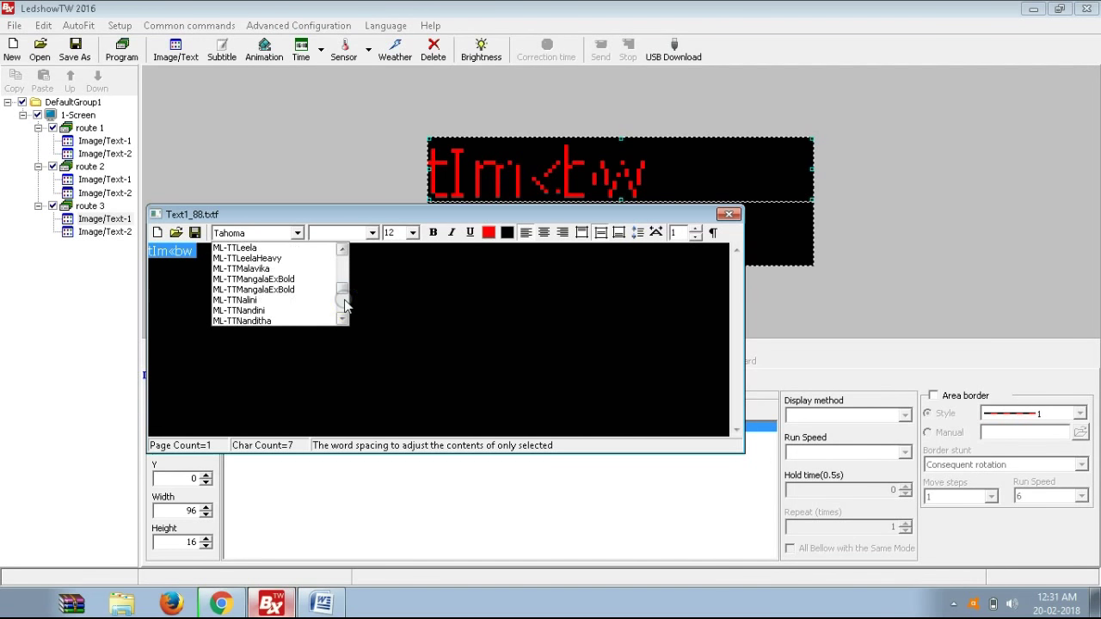
{"action": "scroll", "coordinate": [344, 305], "scroll_direction": "down", "scroll_amount": 6}
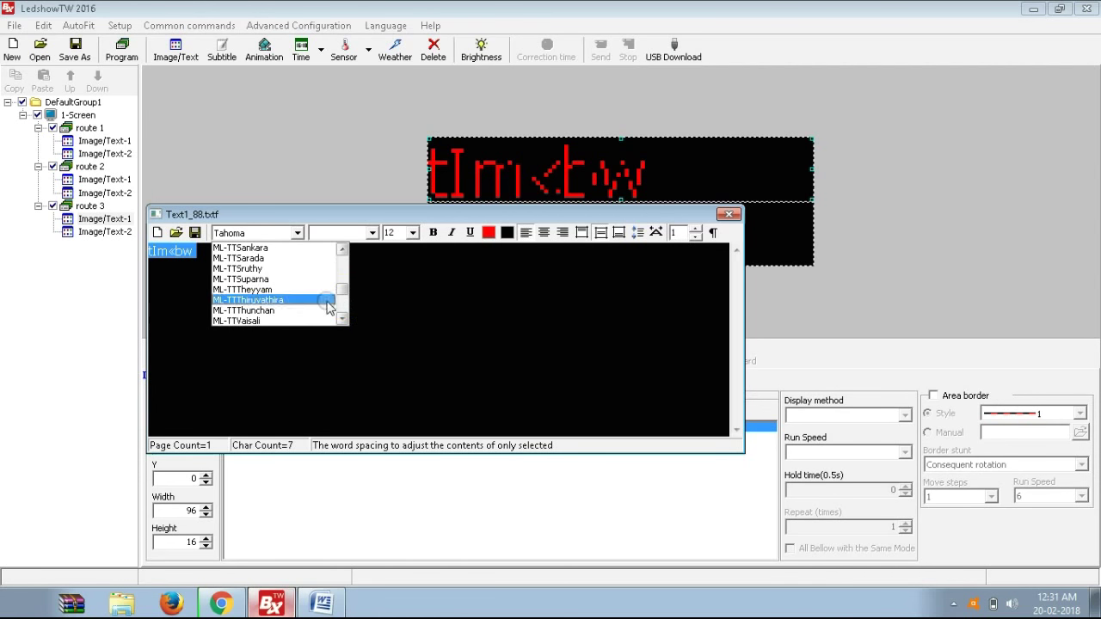
{"action": "left_click", "coordinate": [325, 310]}
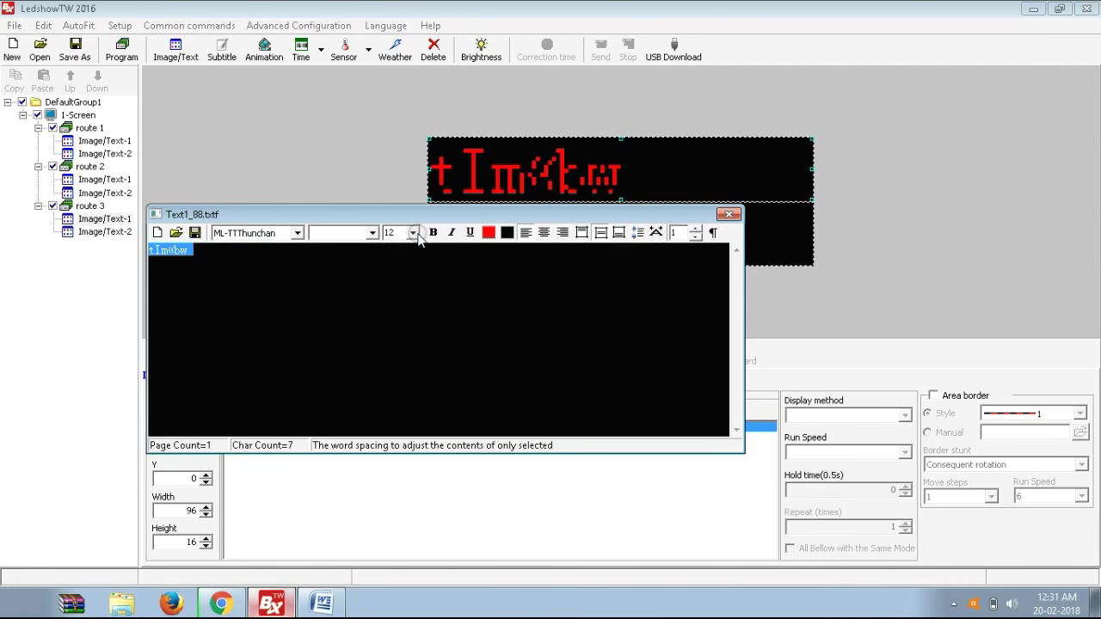
{"action": "left_click", "coordinate": [356, 233]}
{"action": "left_click", "coordinate": [348, 246]}
{"action": "left_click", "coordinate": [412, 233]}
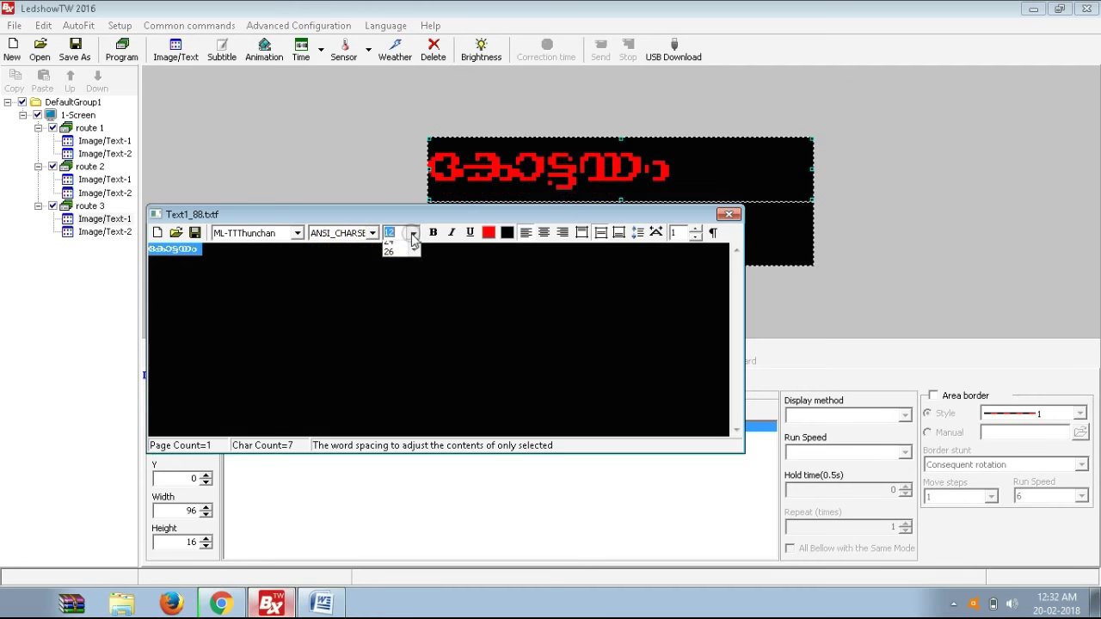
{"action": "left_click", "coordinate": [401, 259]}
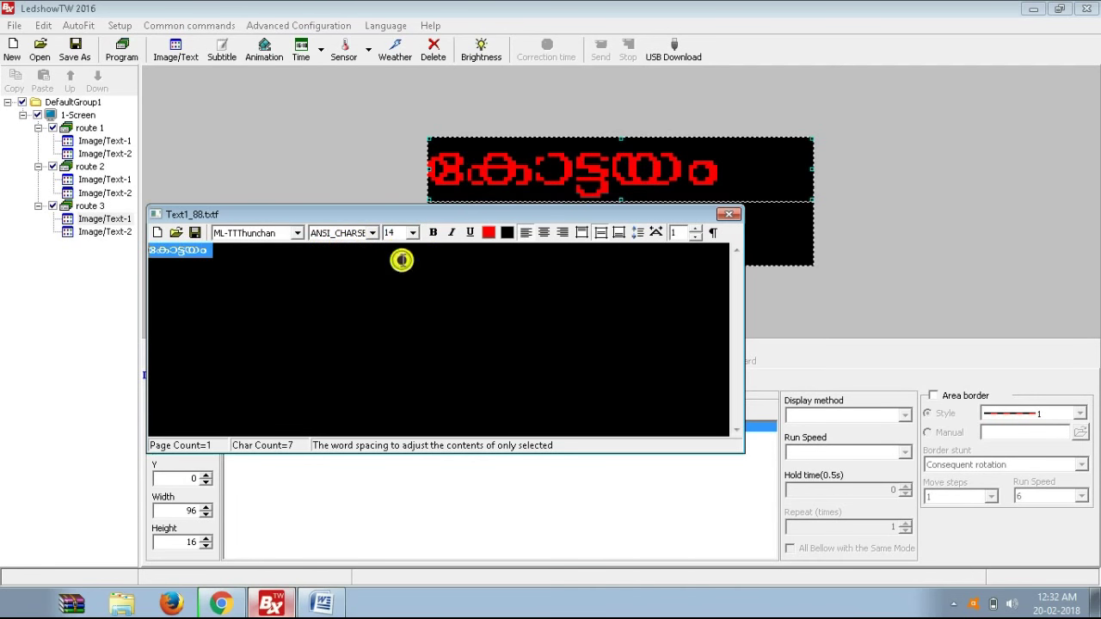
Center the destination name, close the text editor and set the Image/Text-1 display method to Direct show.
{"action": "left_click", "coordinate": [545, 233]}
{"action": "left_click", "coordinate": [729, 214]}
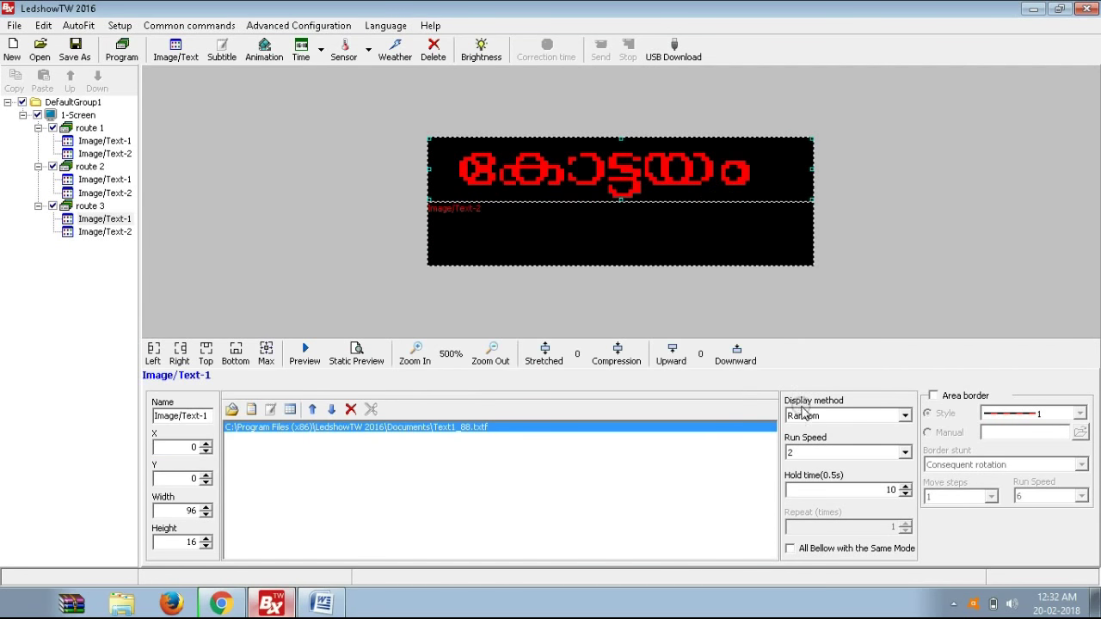
{"action": "left_click", "coordinate": [802, 416]}
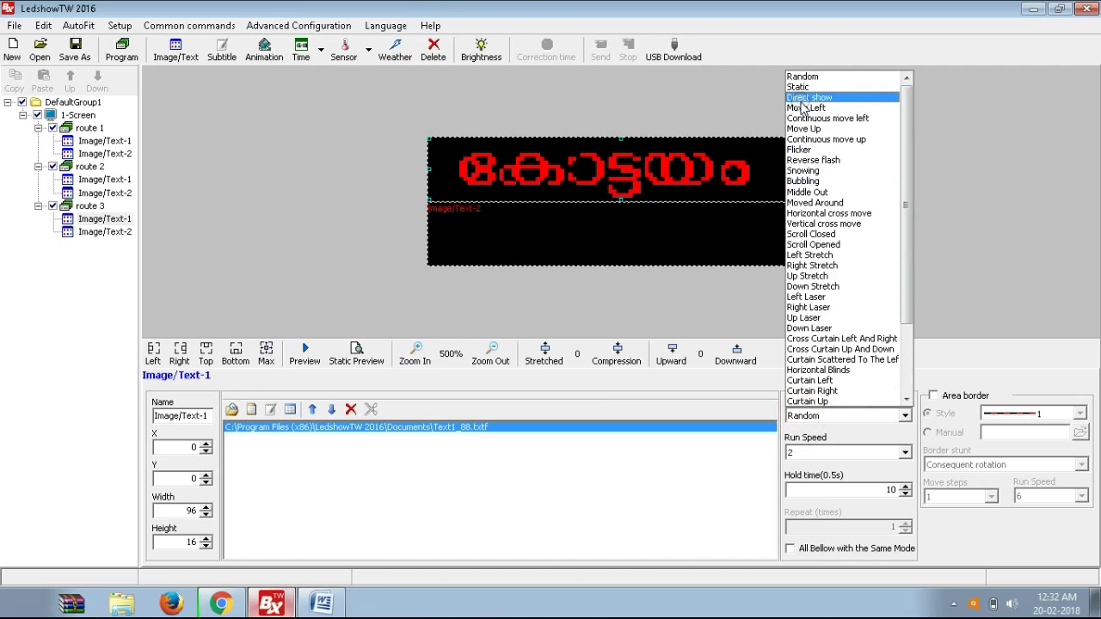
{"action": "left_click", "coordinate": [808, 98]}
Select route 3's Image/Text-2 area, switch to Word and copy the description below കോട്ടയം, from വഴി through മൂവാറ്റുപുഴ.
{"action": "left_click", "coordinate": [94, 231]}
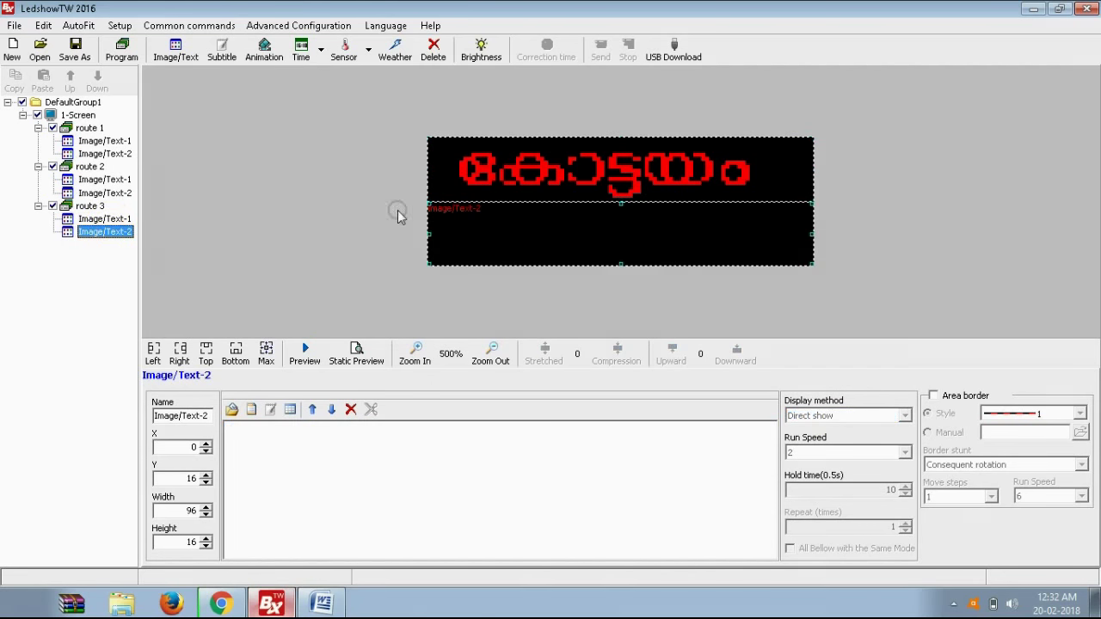
{"action": "left_click", "coordinate": [442, 221]}
{"action": "left_click", "coordinate": [320, 604]}
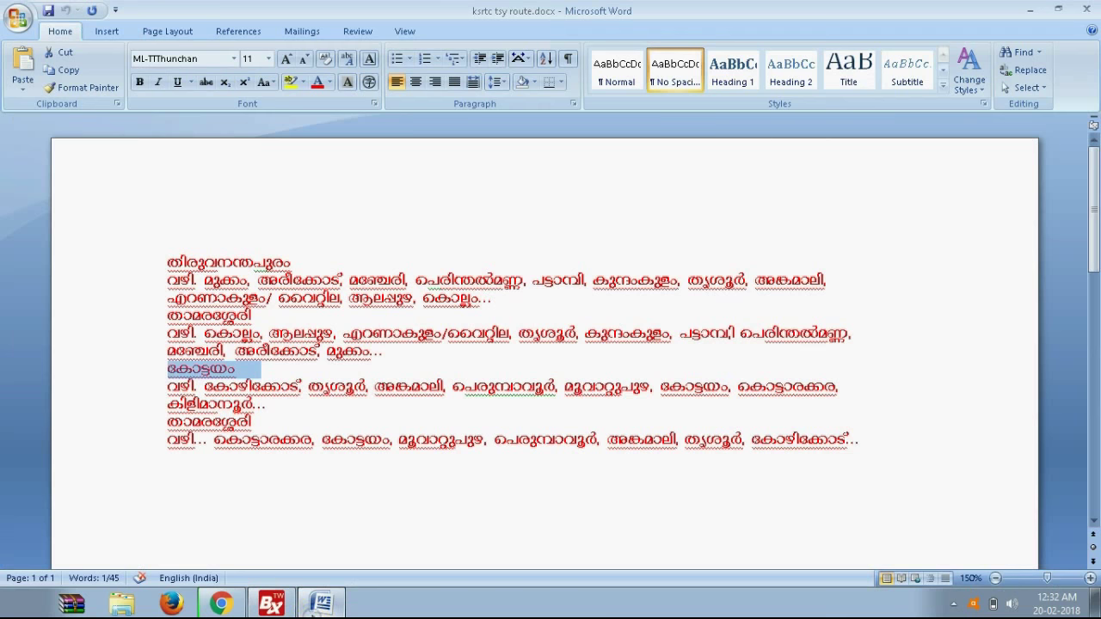
{"action": "left_click_drag", "start_coordinate": [167, 389], "coordinate": [269, 402]}
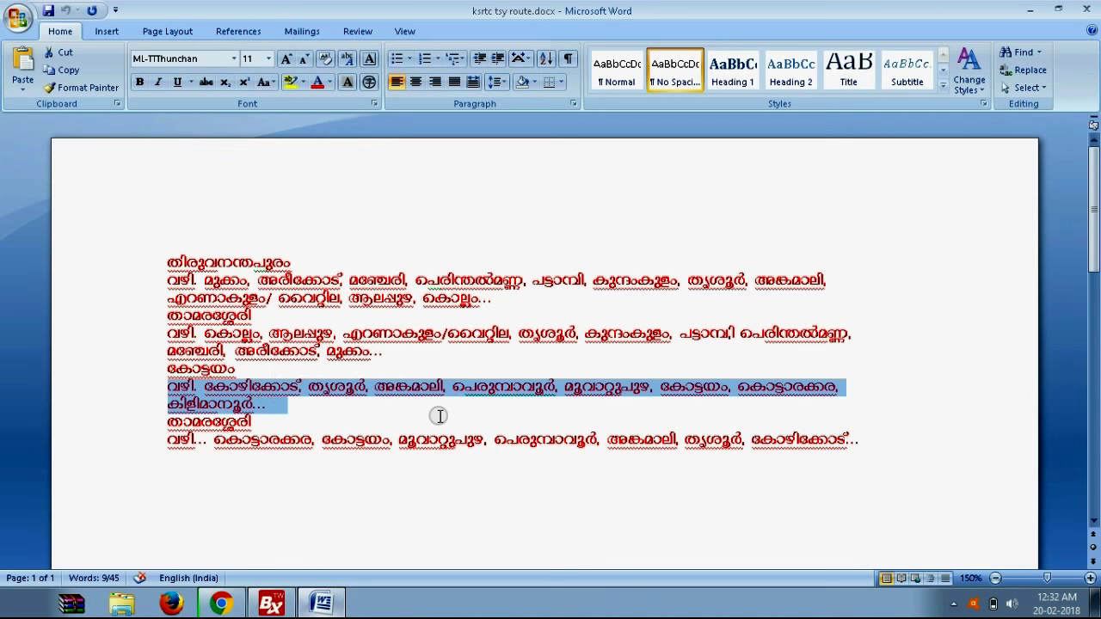
{"action": "left_click", "coordinate": [439, 414]}
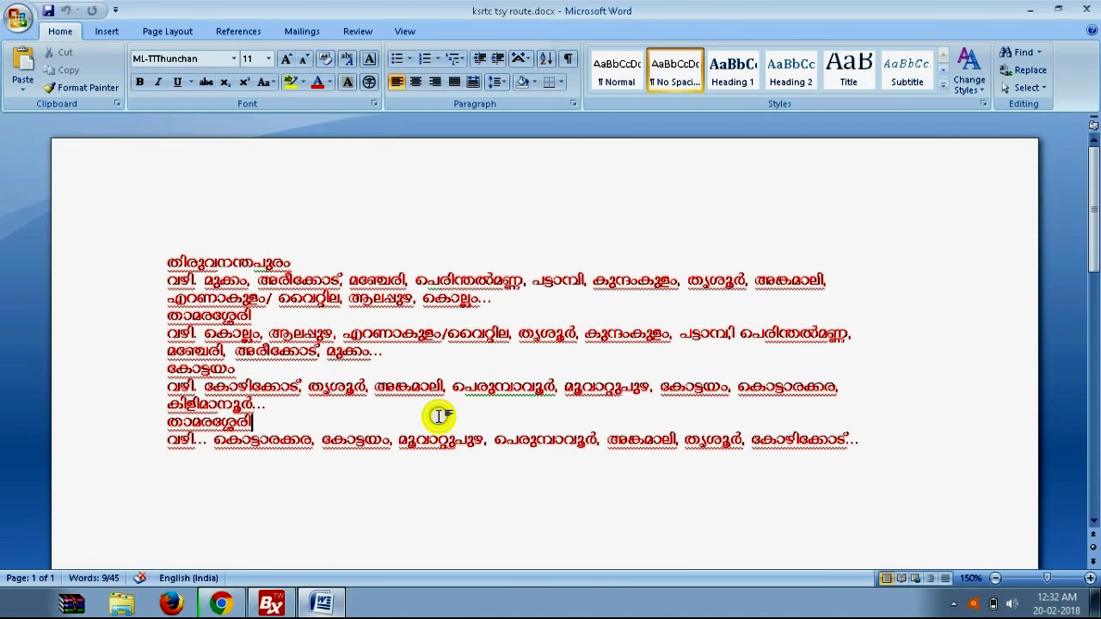
{"action": "left_click_drag", "start_coordinate": [652, 387], "coordinate": [168, 387]}
{"action": "right_click", "coordinate": [172, 387]}
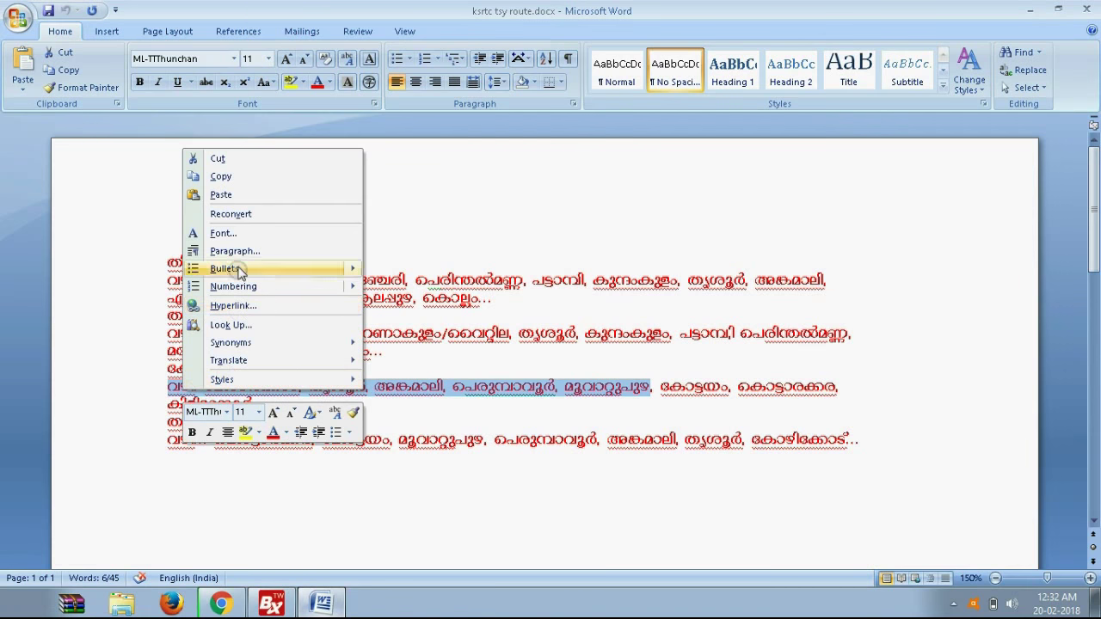
{"action": "left_click", "coordinate": [238, 186]}
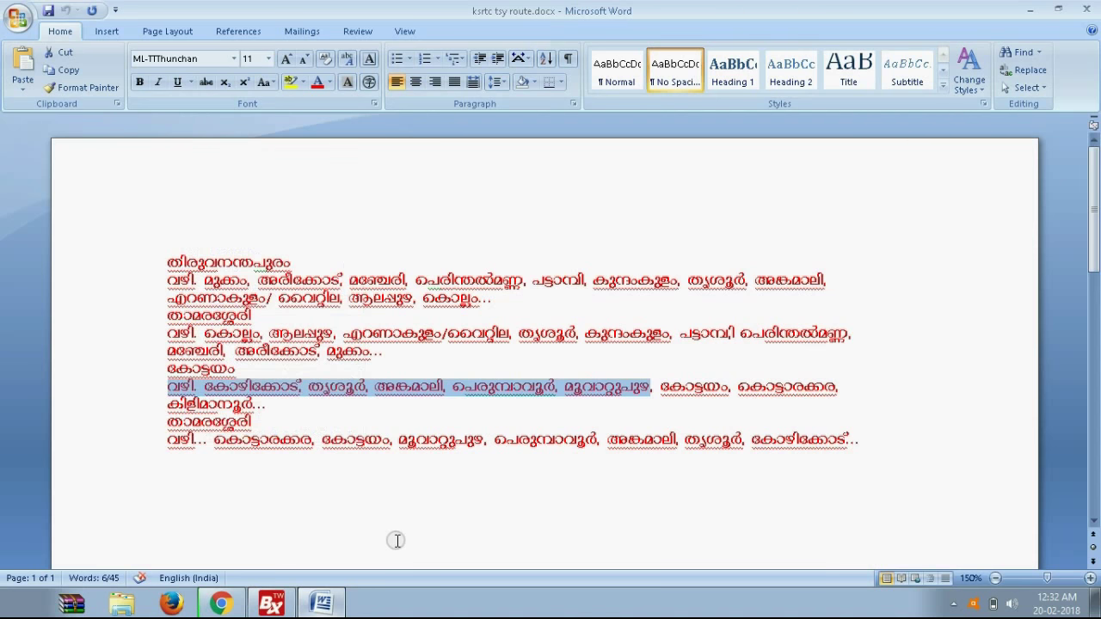
Return to LedshowTW, create a subtitle file in route 3's Image/Text-2 area and paste the copied route description into it.
{"action": "left_click", "coordinate": [271, 603]}
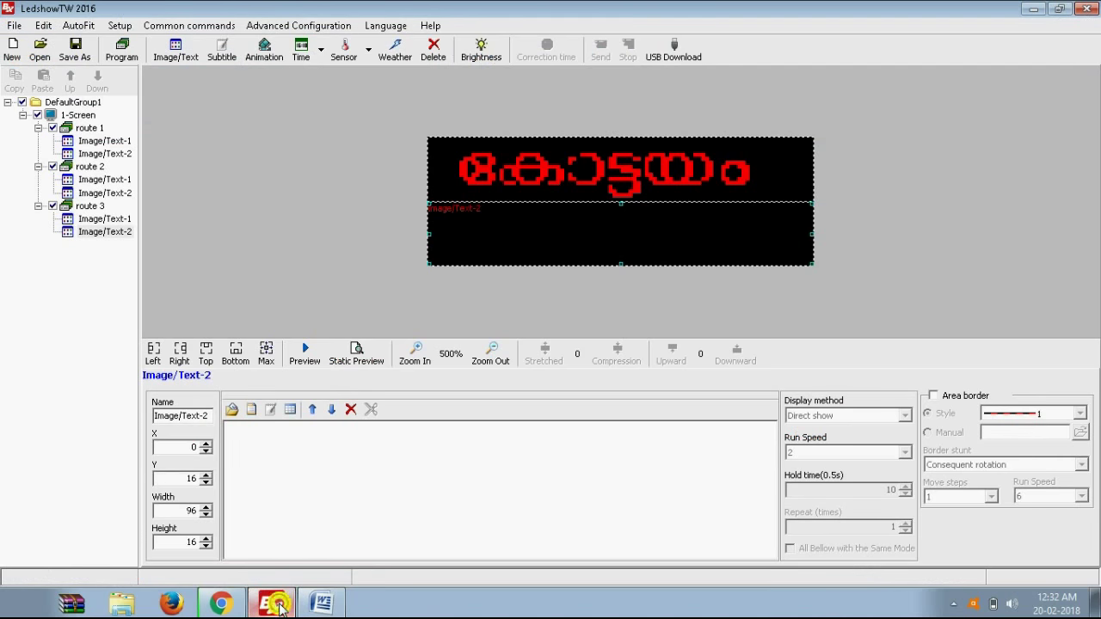
{"action": "left_click", "coordinate": [270, 411]}
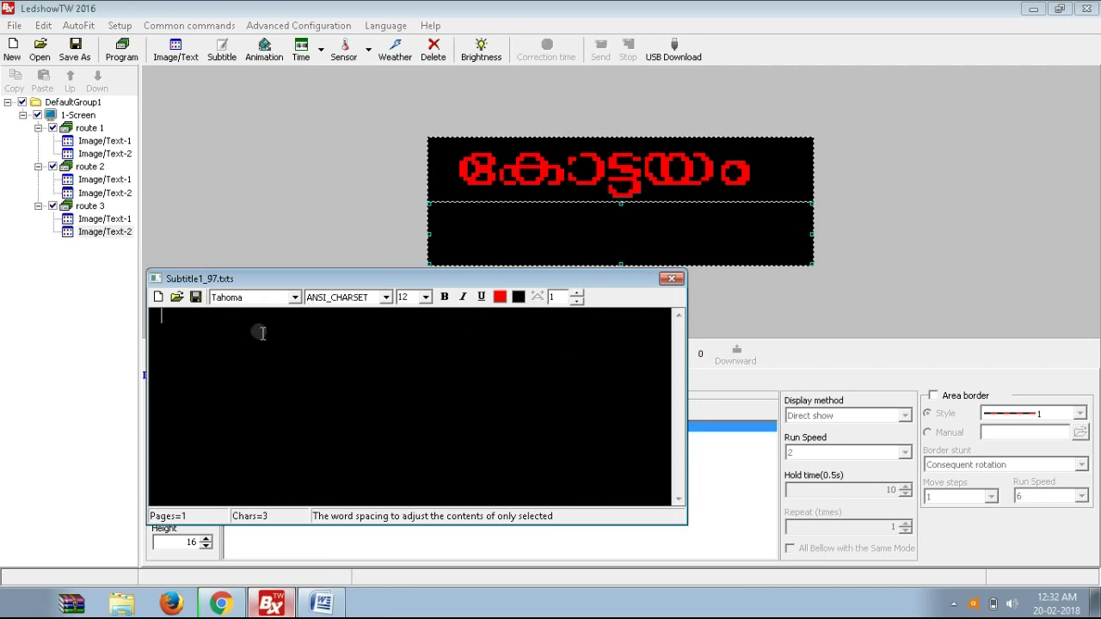
{"action": "right_click", "coordinate": [215, 332]}
{"action": "left_click", "coordinate": [238, 361]}
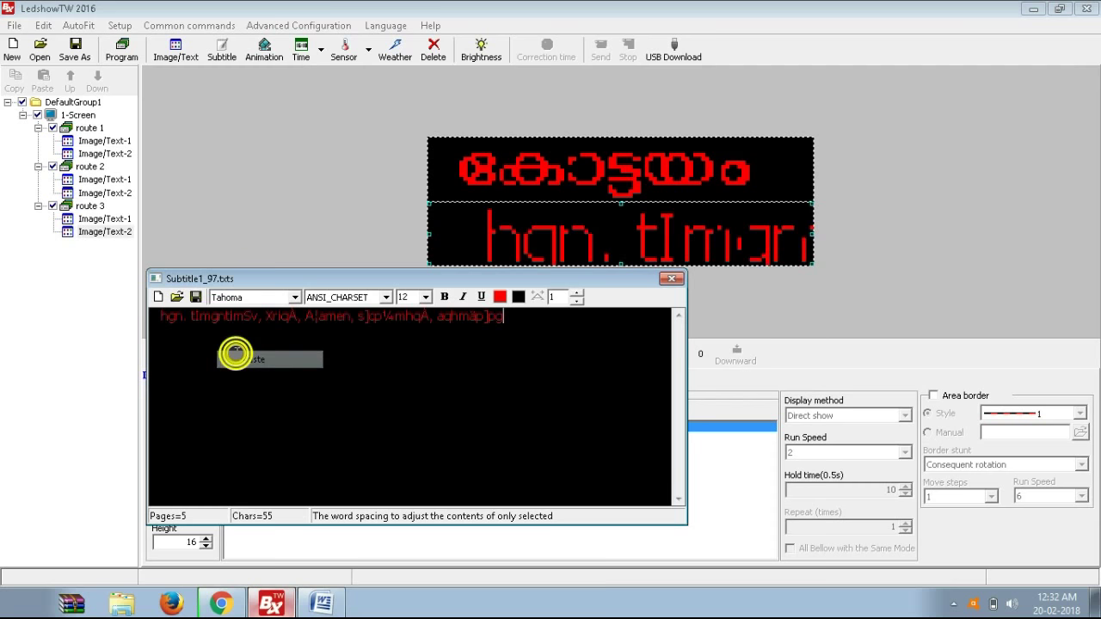
Format the whole pasted route description in the ML-TTThunchan font at size 14.
{"action": "key", "text": "ctrl+a"}
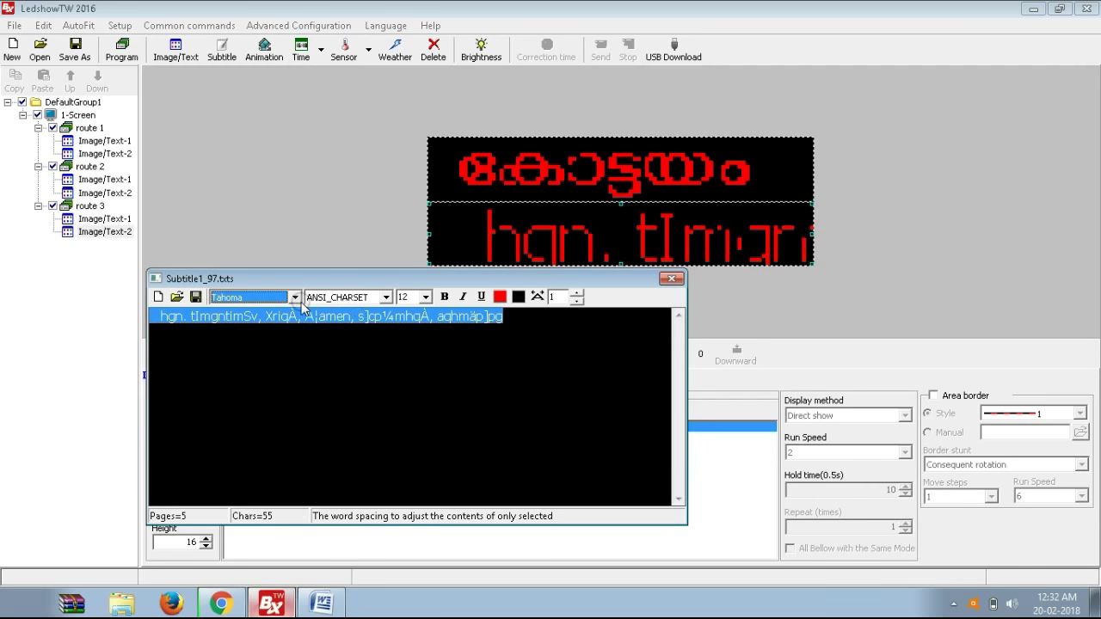
{"action": "left_click", "coordinate": [295, 297]}
{"action": "scroll", "coordinate": [341, 363], "scroll_direction": "up", "scroll_amount": 10}
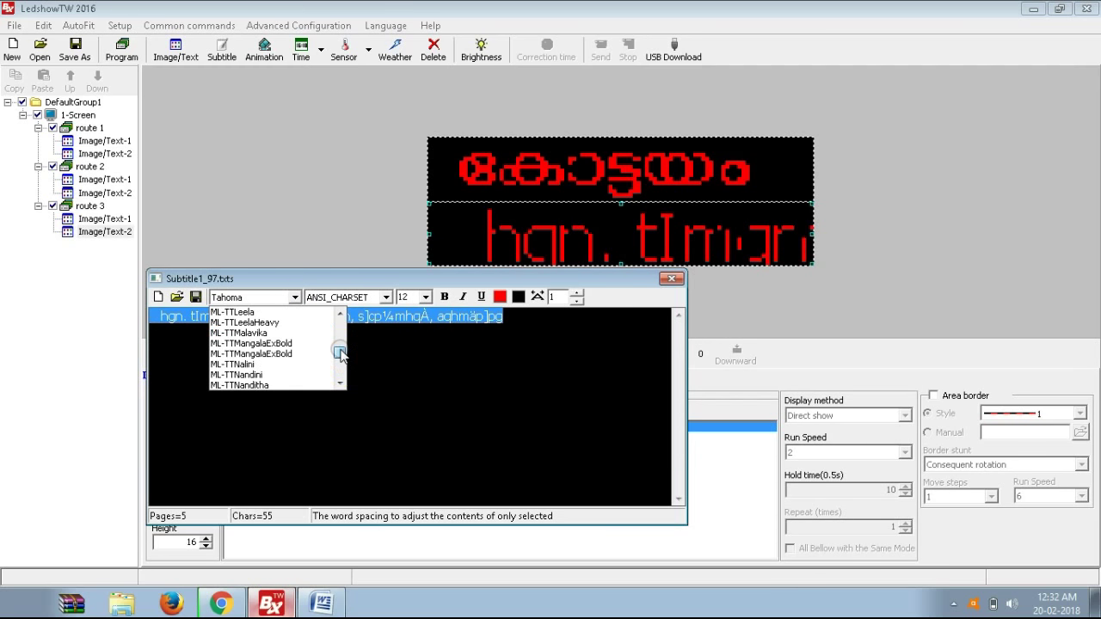
{"action": "scroll", "coordinate": [339, 369], "scroll_direction": "down", "scroll_amount": 5}
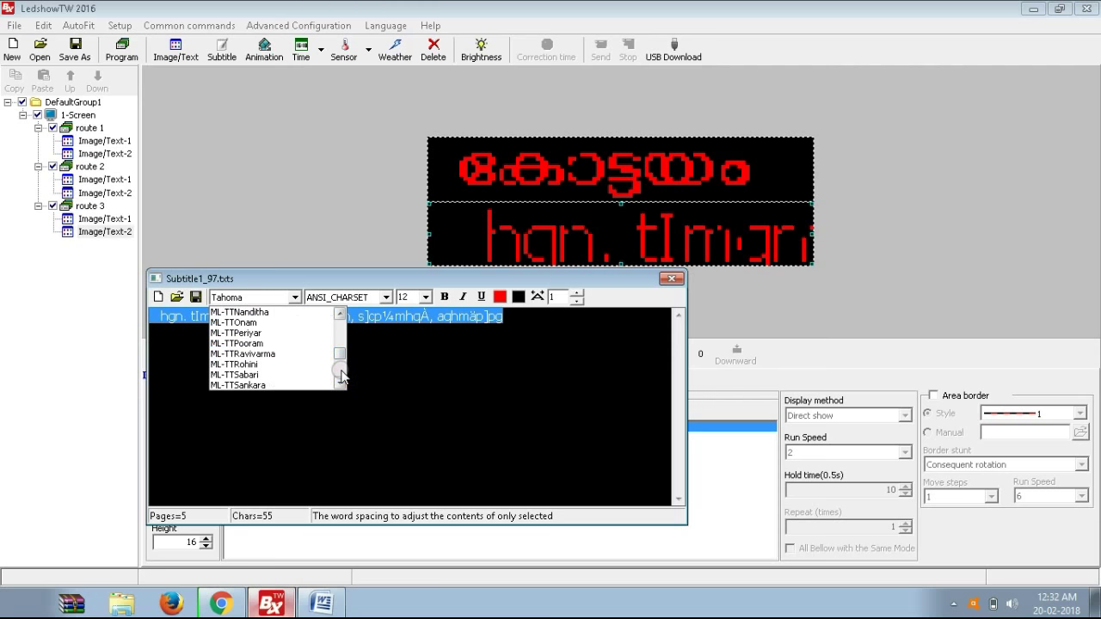
{"action": "left_click", "coordinate": [327, 376]}
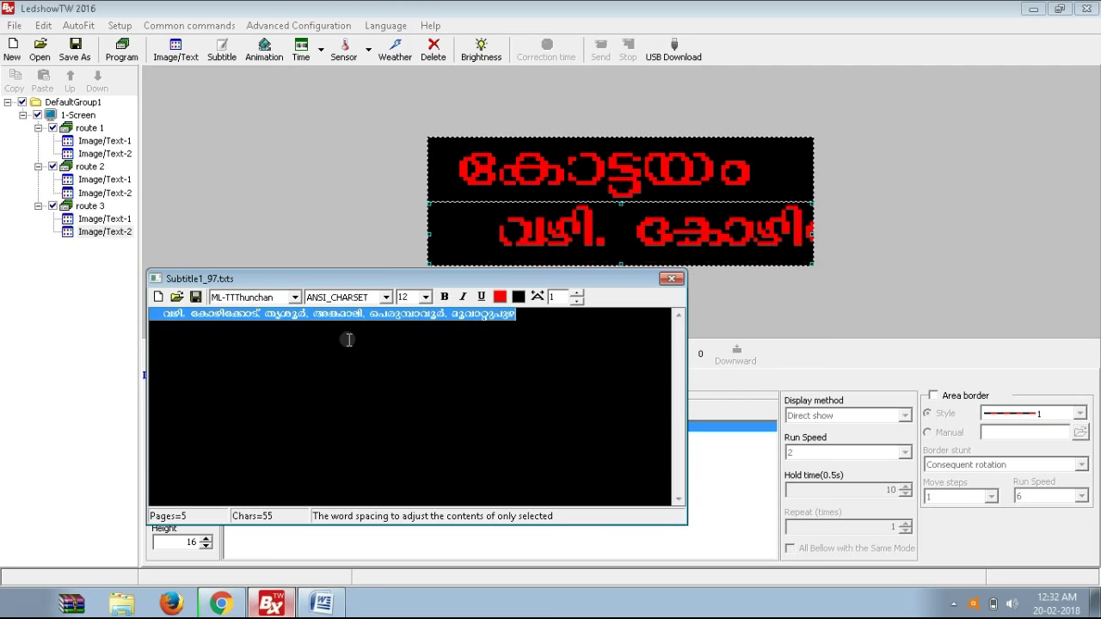
{"action": "left_click", "coordinate": [425, 297]}
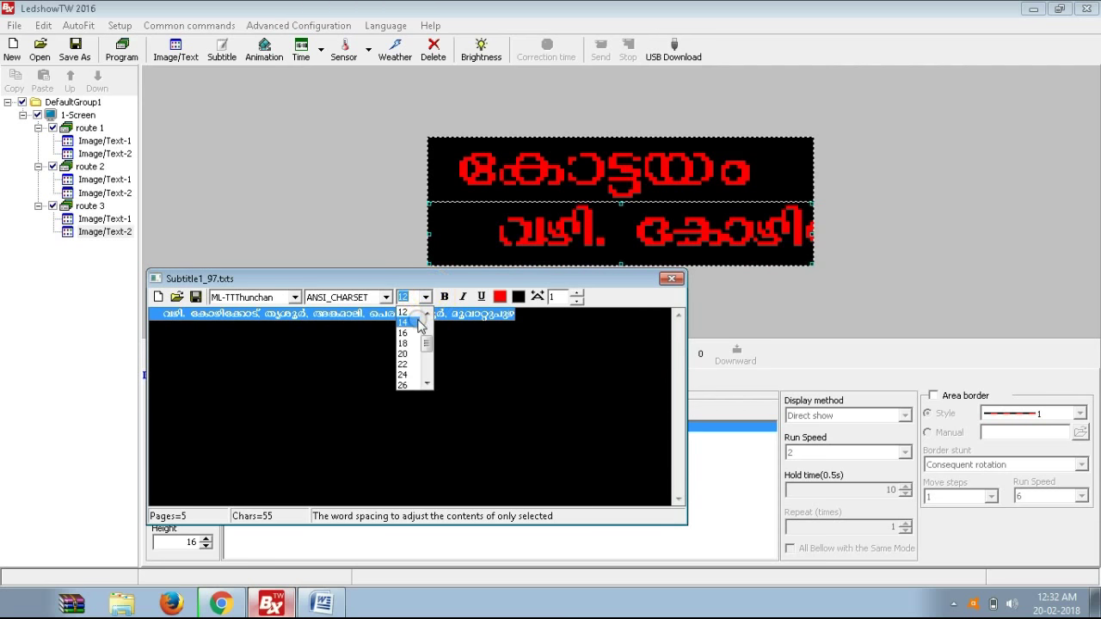
{"action": "left_click", "coordinate": [419, 326]}
Close the subtitle editor and set the Image/Text-2 run speed to 4.
{"action": "left_click", "coordinate": [589, 315]}
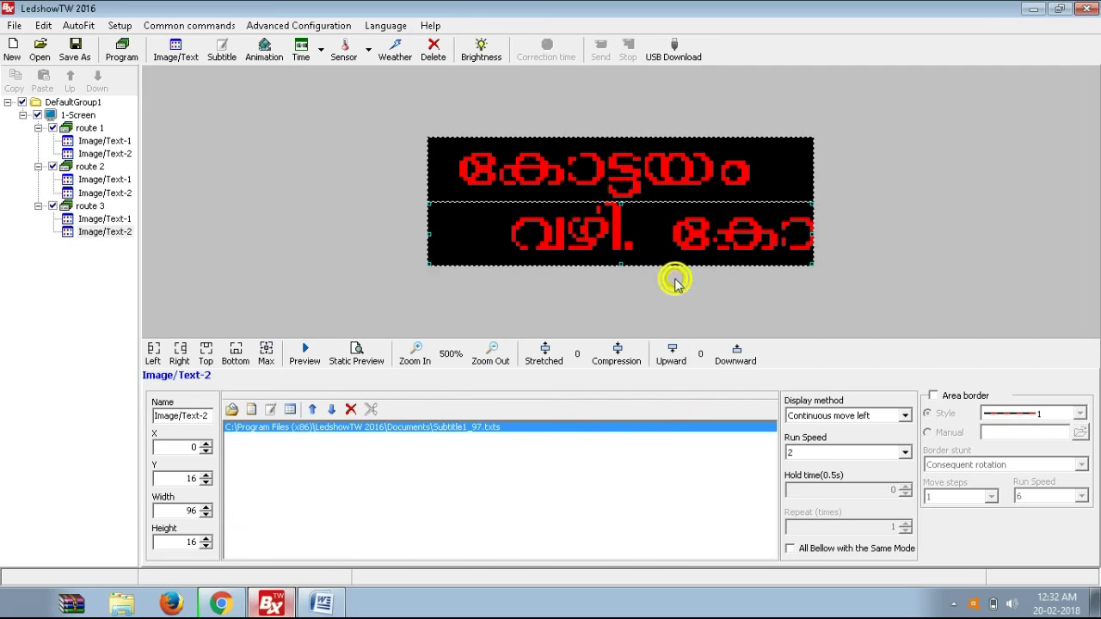
{"action": "left_click", "coordinate": [671, 278]}
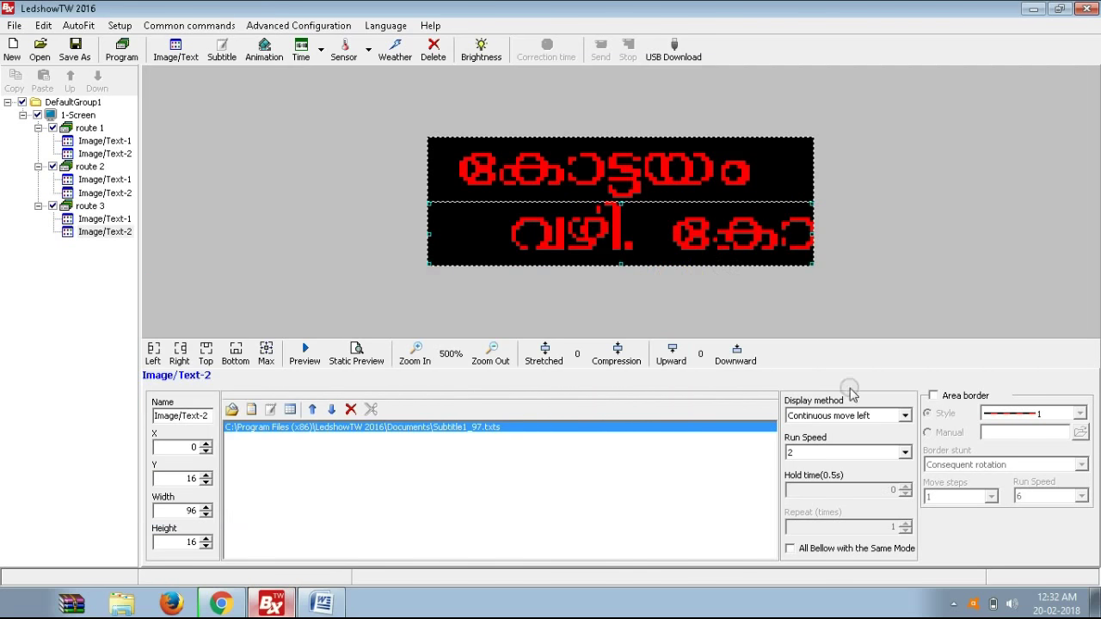
{"action": "left_click", "coordinate": [822, 452]}
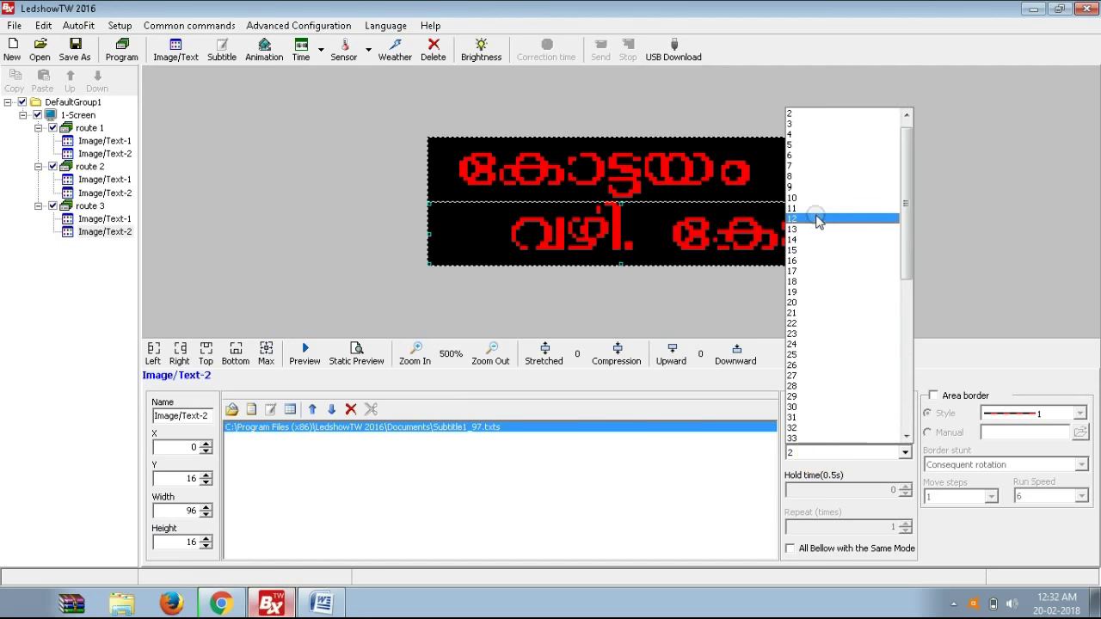
{"action": "left_click", "coordinate": [804, 135]}
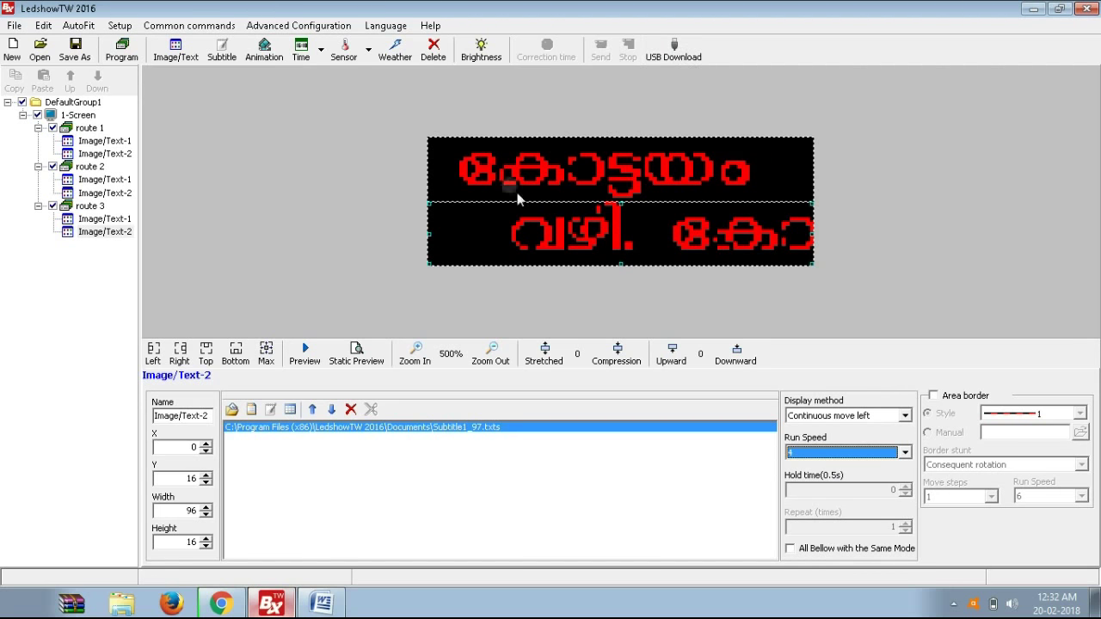
Review the display layouts of the route 1, route 2 and route 3 programs one after another.
{"action": "left_click", "coordinate": [89, 129]}
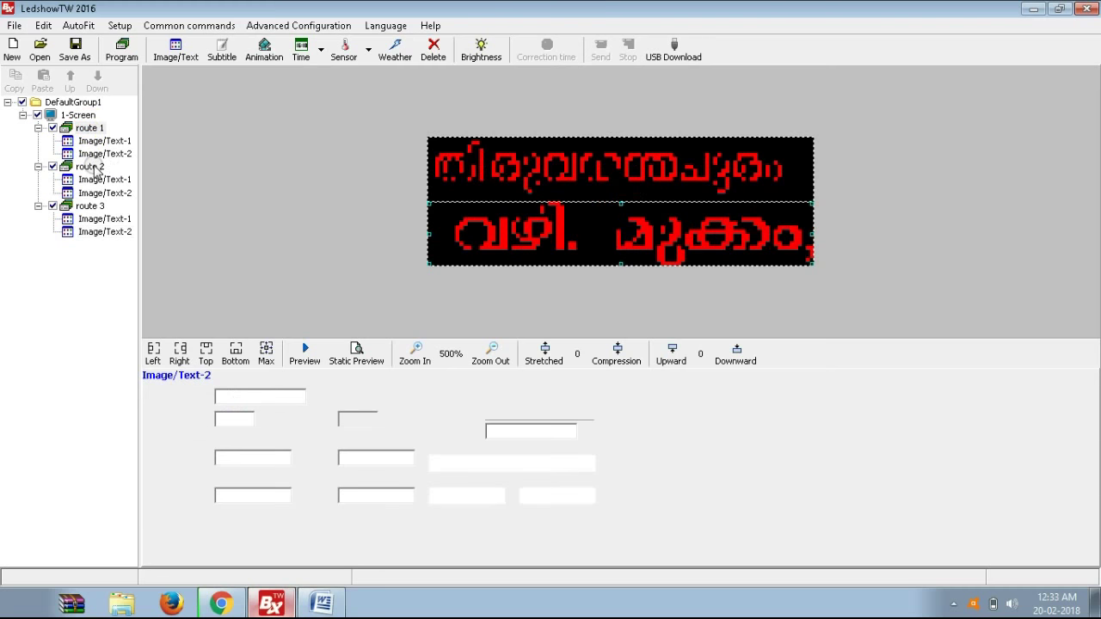
{"action": "left_click", "coordinate": [95, 168]}
{"action": "left_click", "coordinate": [95, 168]}
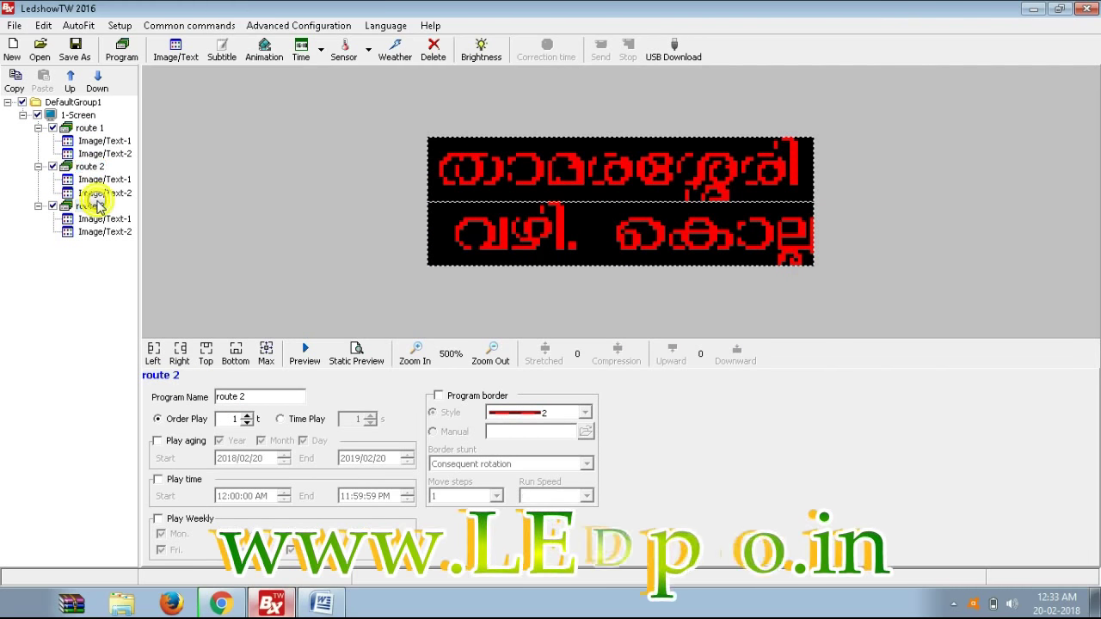
{"action": "left_click", "coordinate": [99, 206]}
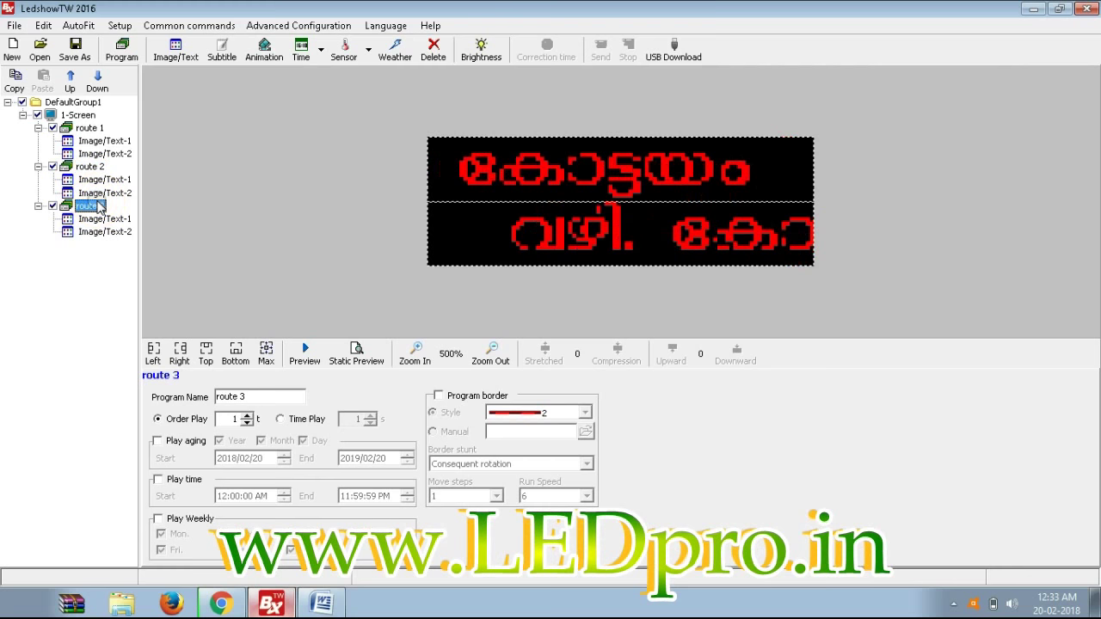
Delete the trailing space after the destination name in route 1's Image/Text-1 and close the text editor.
{"action": "left_click", "coordinate": [90, 127]}
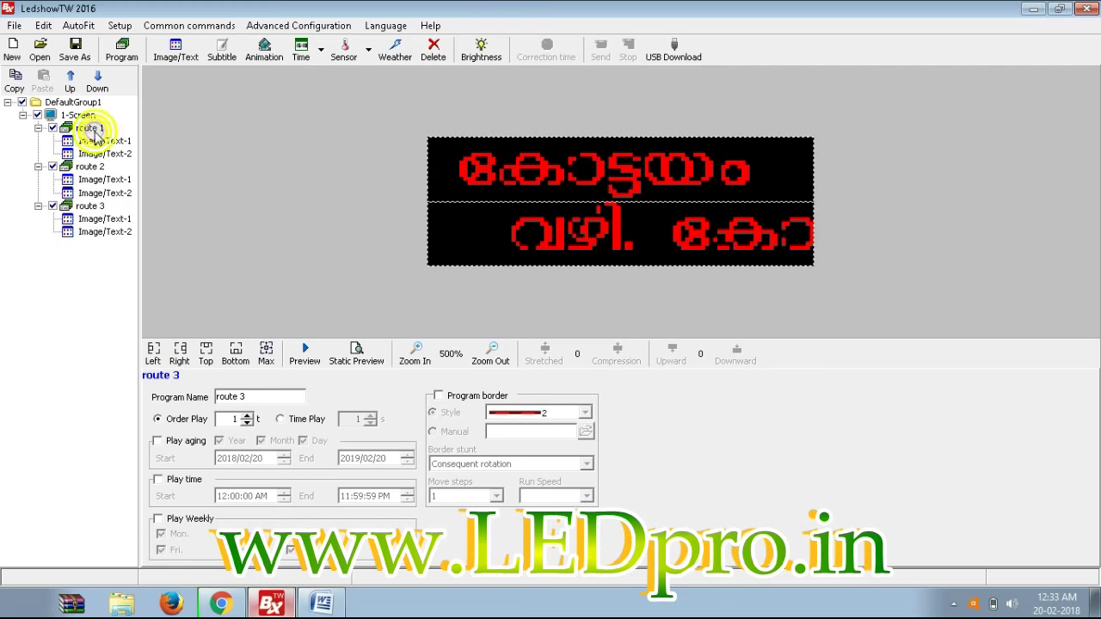
{"action": "double_click", "coordinate": [533, 170]}
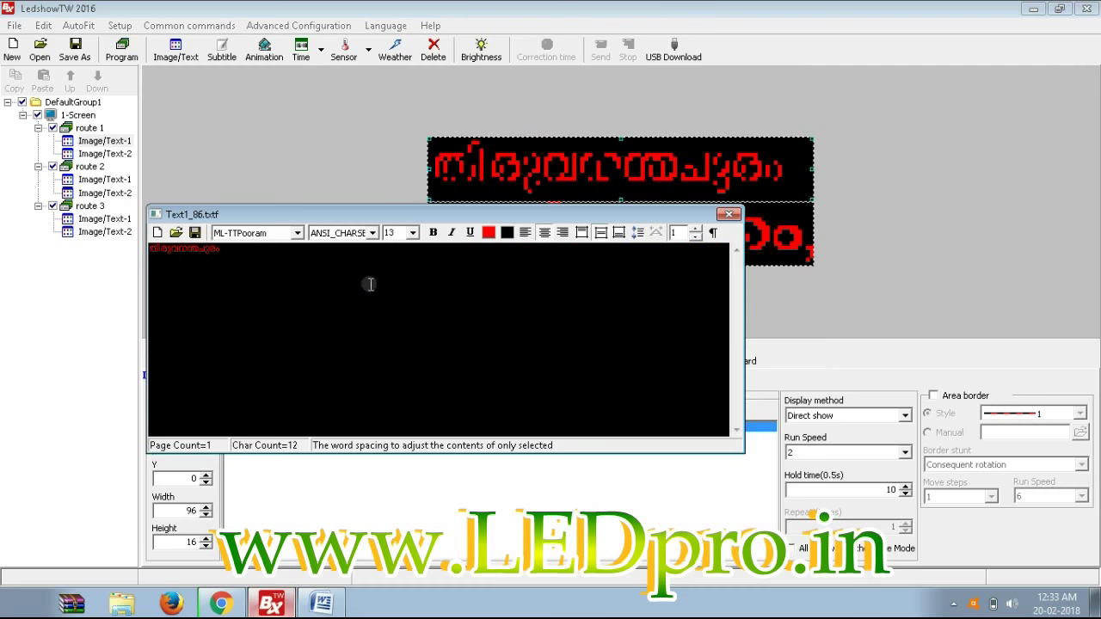
{"action": "key", "text": "BackSpace"}
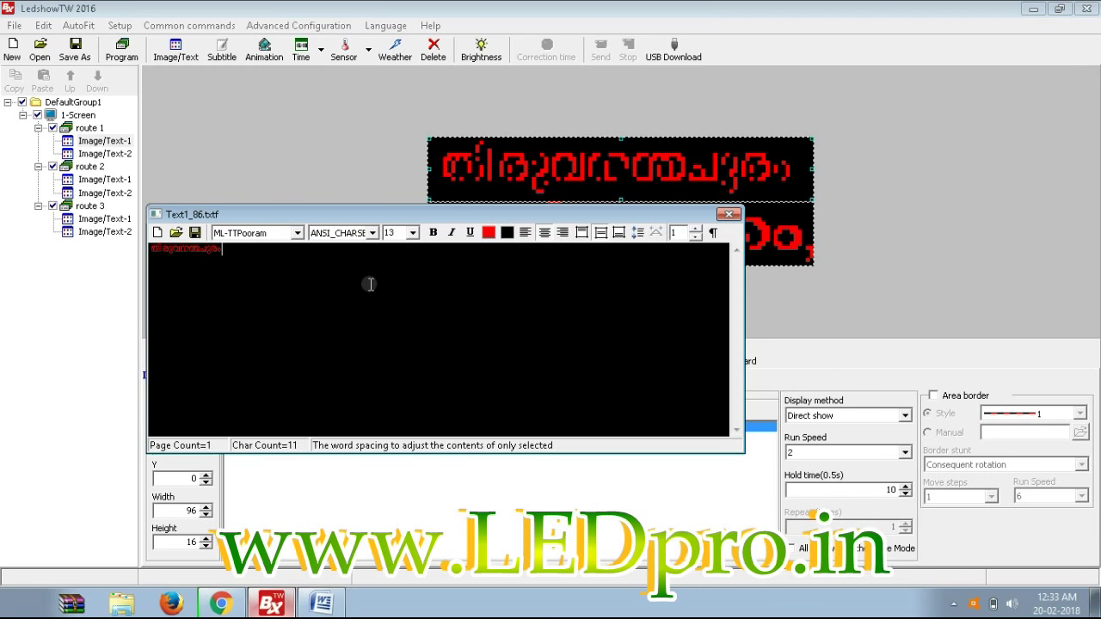
{"action": "left_click", "coordinate": [730, 215]}
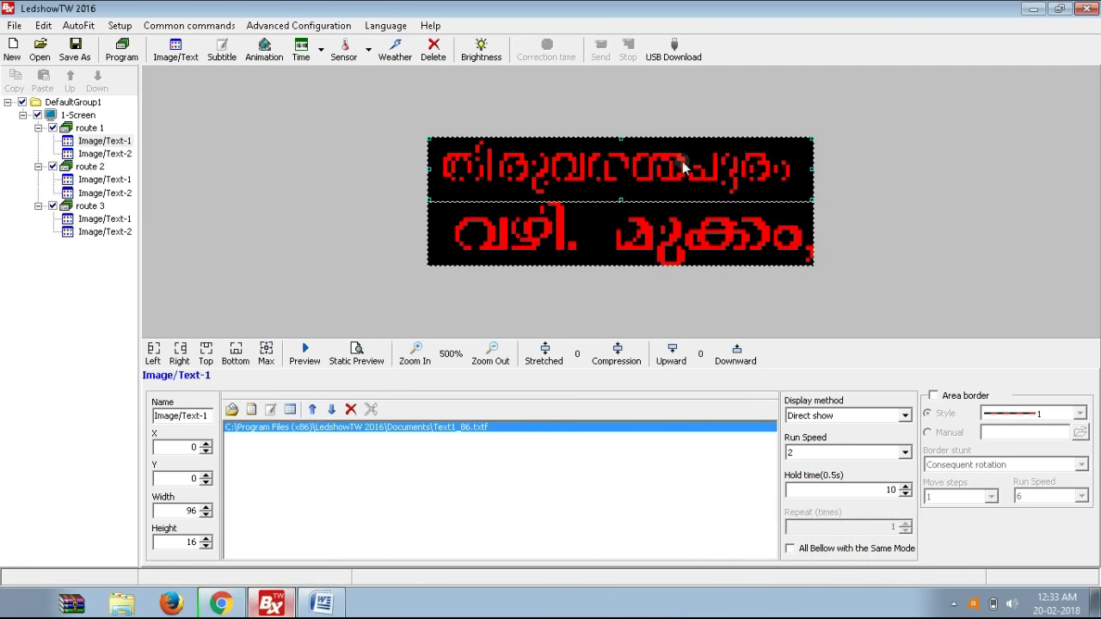
Set the screen's manual brightness level to 12 and close the brightness adjustment.
{"action": "left_click", "coordinate": [484, 53]}
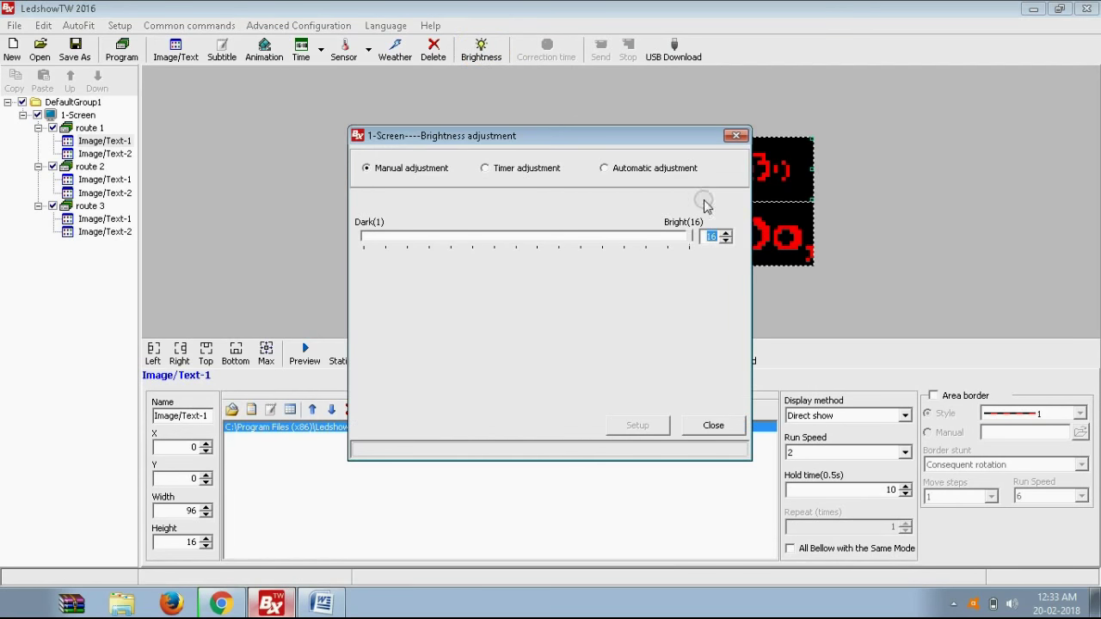
{"action": "left_click_drag", "start_coordinate": [693, 240], "coordinate": [605, 240]}
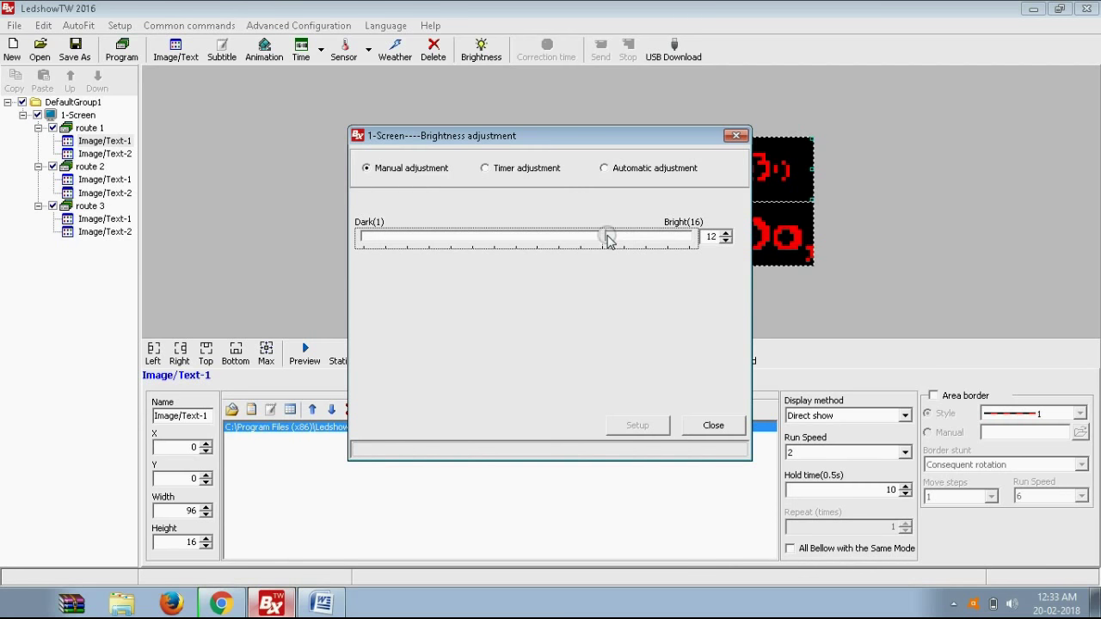
{"action": "left_click", "coordinate": [707, 424]}
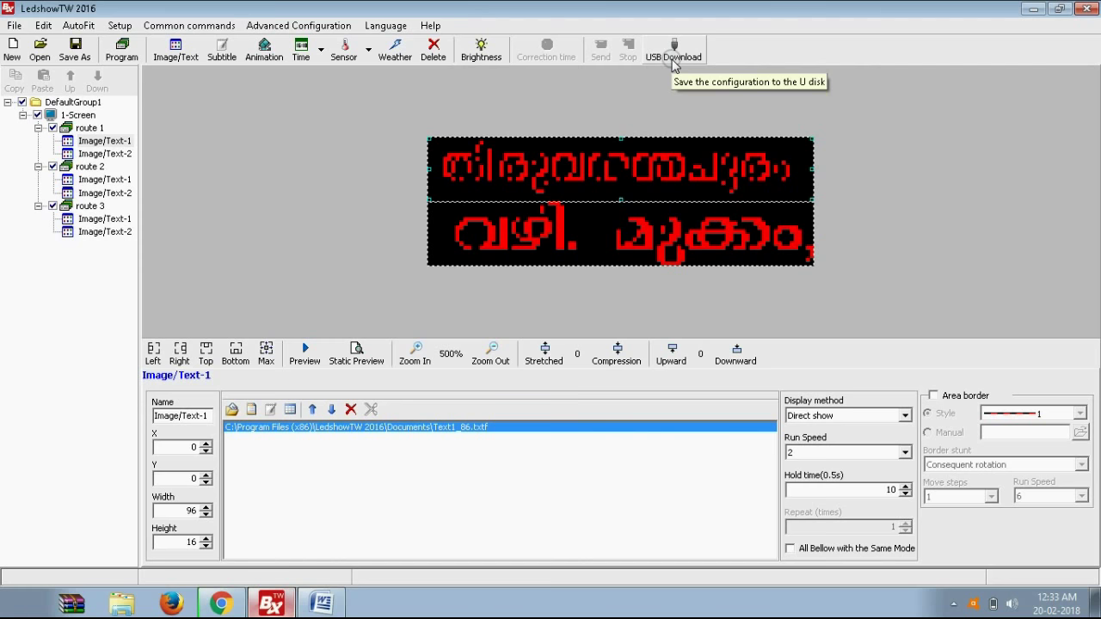
Save the display configuration and programs to the FAT32 USB drive F: with time correction enabled, and close the save dialog.
{"action": "left_click", "coordinate": [673, 57]}
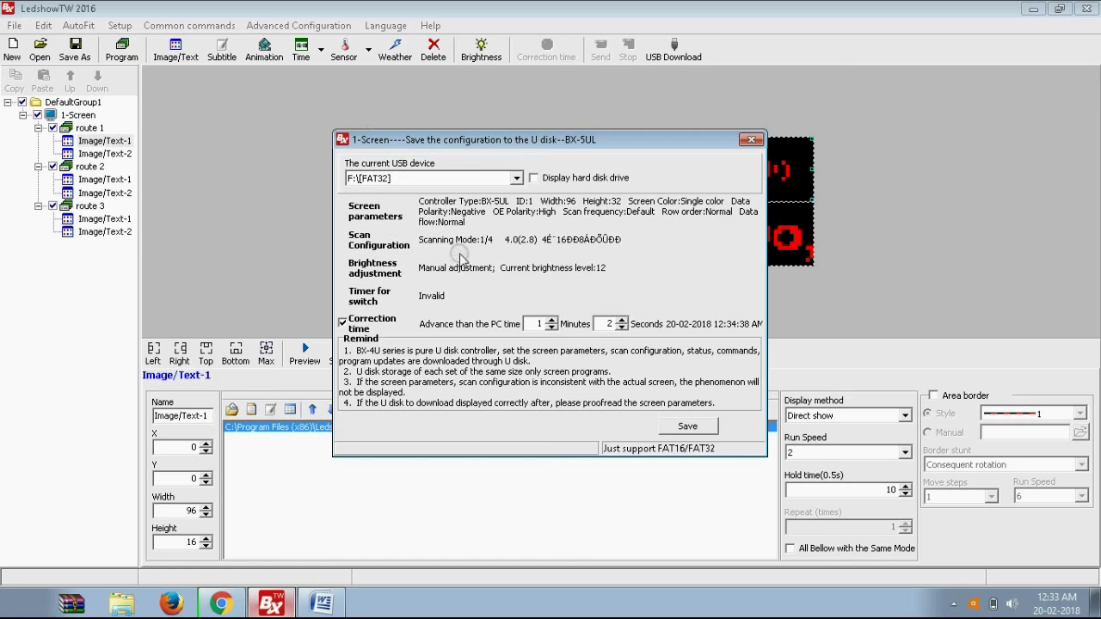
{"action": "left_click", "coordinate": [687, 427]}
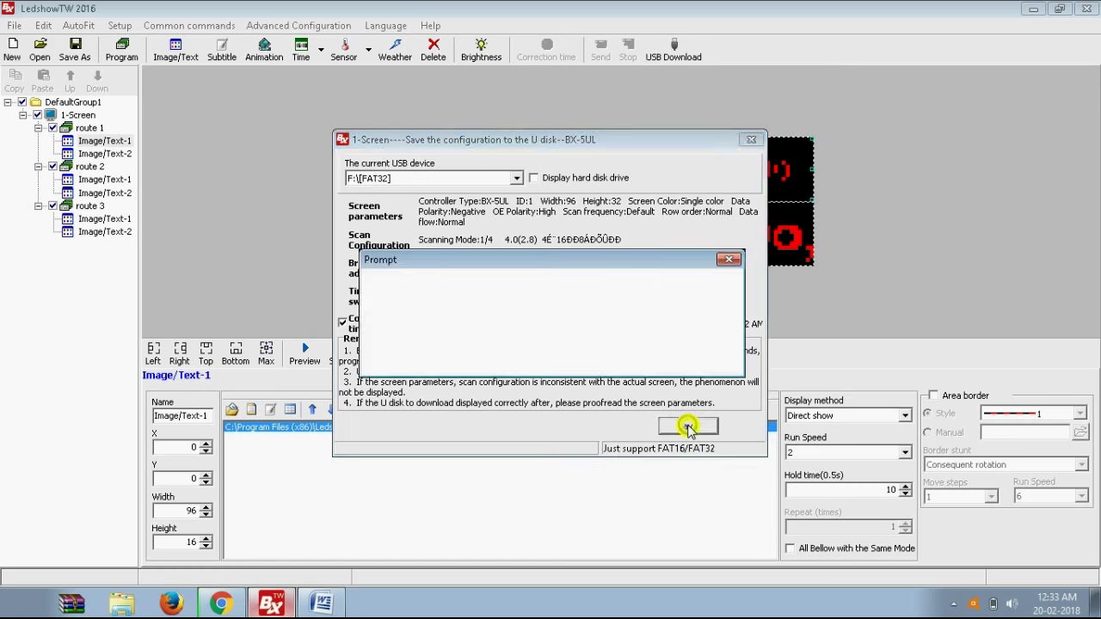
{"action": "left_click", "coordinate": [624, 357]}
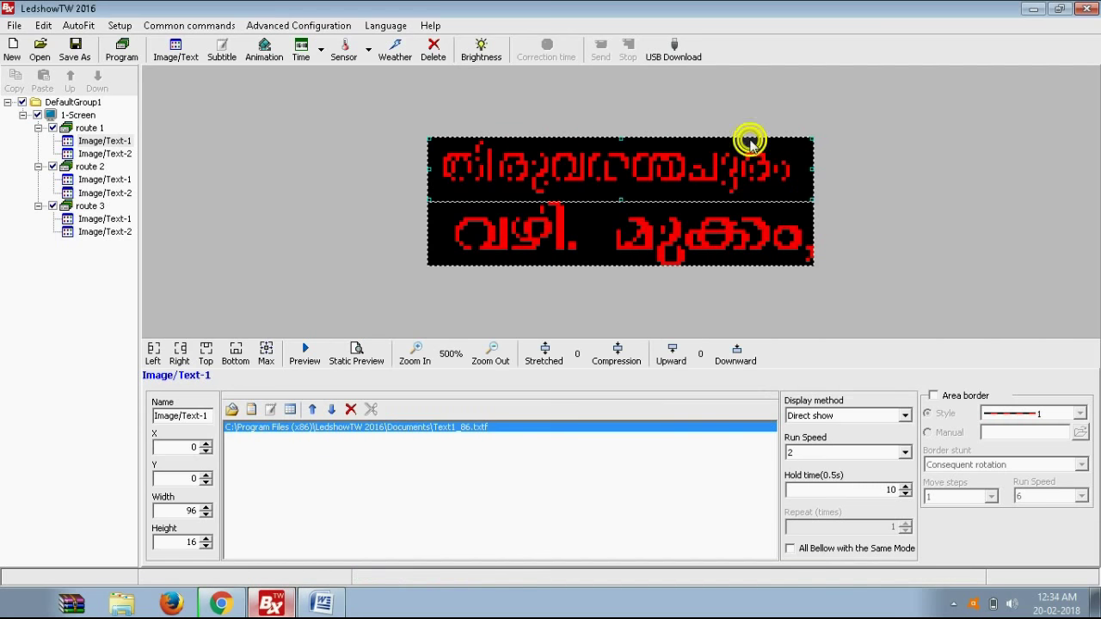
{"action": "left_click", "coordinate": [751, 139]}
Exit LedshowTW, confirming the exit, and close the ksrtc tsy route.docx document in Word.
{"action": "left_click", "coordinate": [1088, 9]}
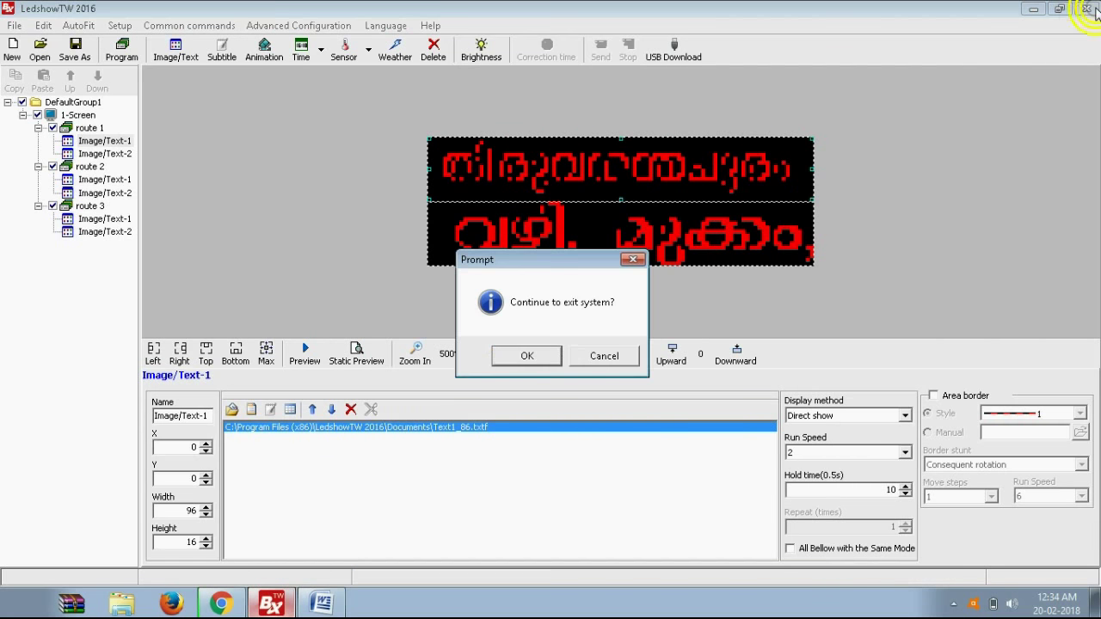
{"action": "left_click", "coordinate": [527, 356]}
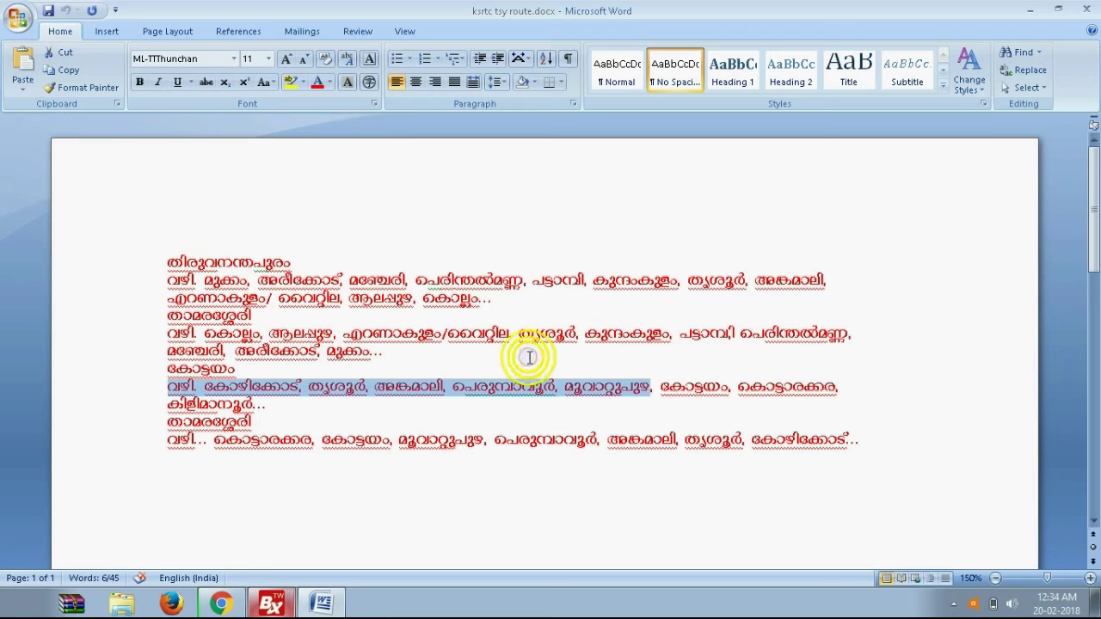
{"action": "left_click", "coordinate": [1089, 9]}
Show the hidden notification-area icons in Windows.
{"action": "left_click", "coordinate": [953, 604]}
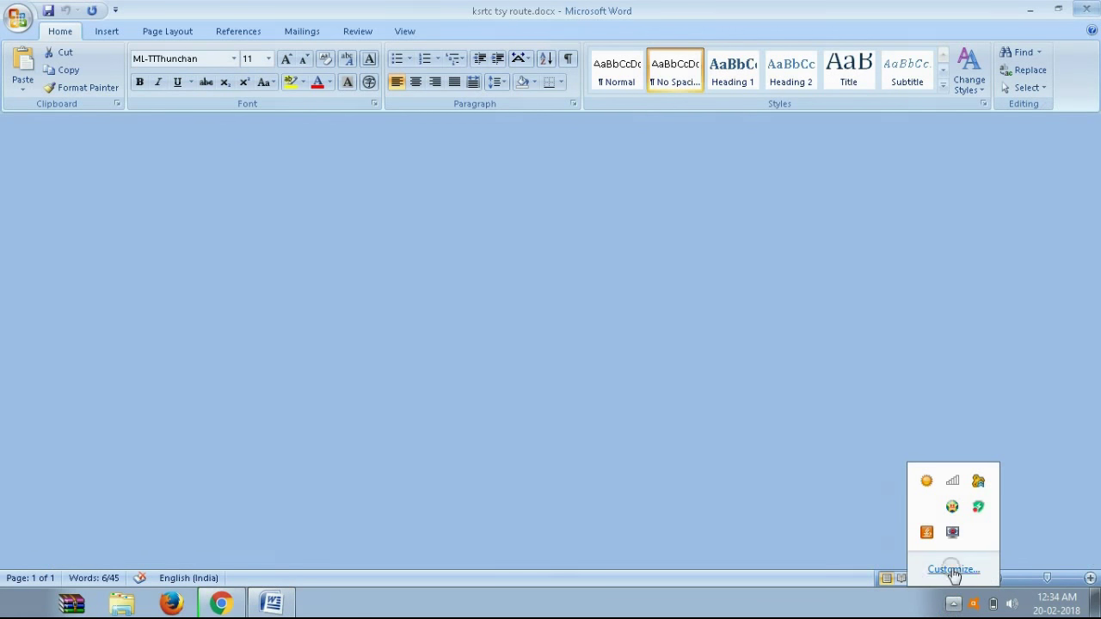